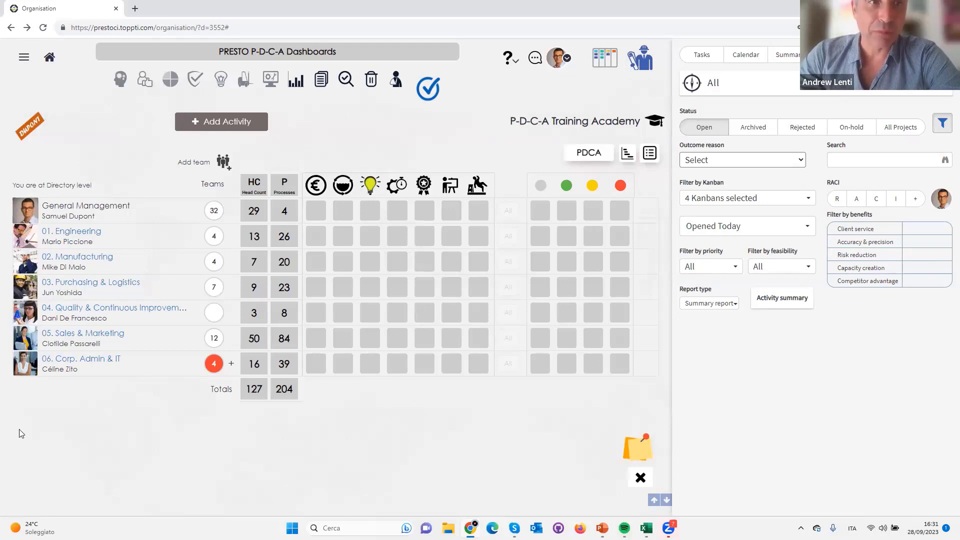
# View the teams under the 02. Manufacturing department, and go back up to directory level
pyautogui.click(71, 280)
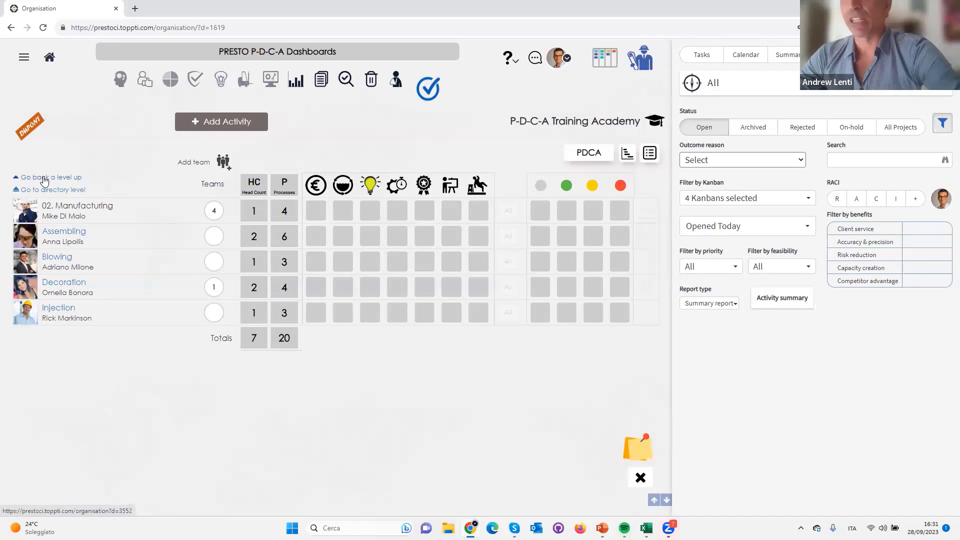
pyautogui.click(44, 178)
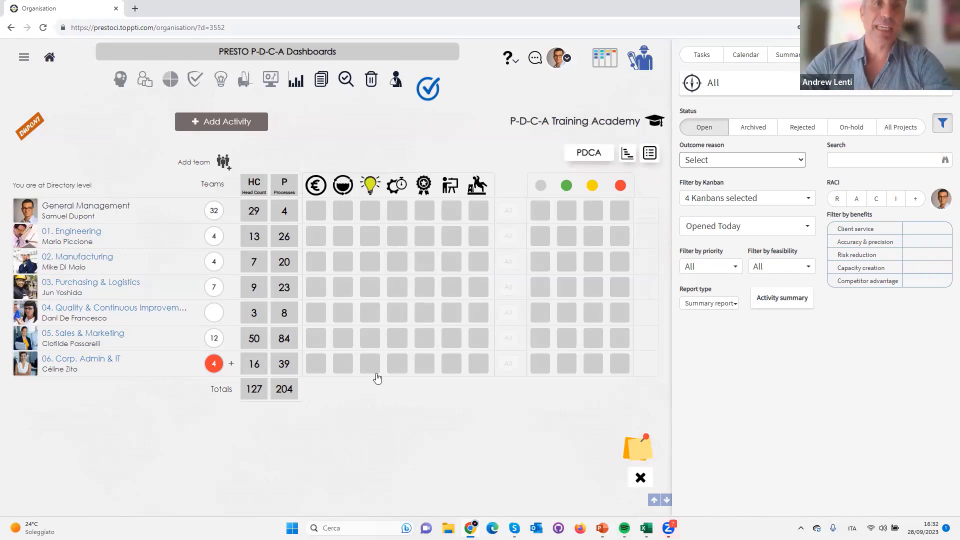
# Switch to the PowerPoint slide with the Action Priority Matrix exercise to read the activities, and return to the browser dashboard
pyautogui.hotkey('alt', 'Tab')
pyautogui.click(172, 205)
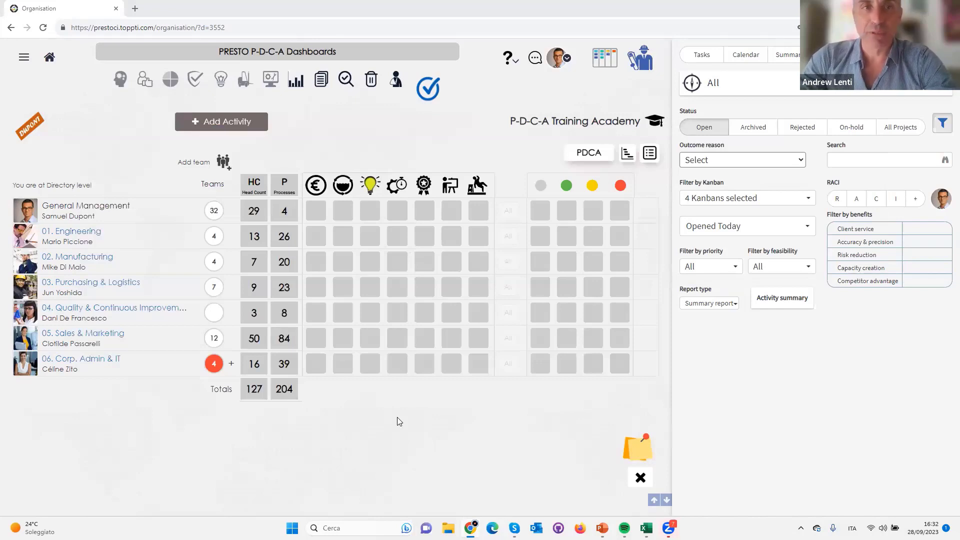
pyautogui.hotkey('alt', 'Tab')
pyautogui.hotkey('alt', 'Tab')
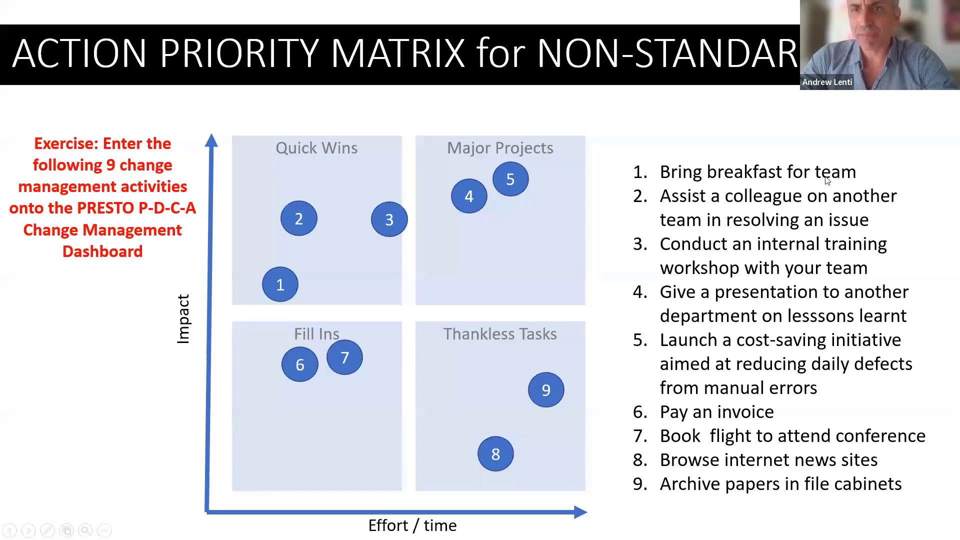
pyautogui.hotkey('alt', 'Tab')
pyautogui.hotkey('alt', 'Tab')
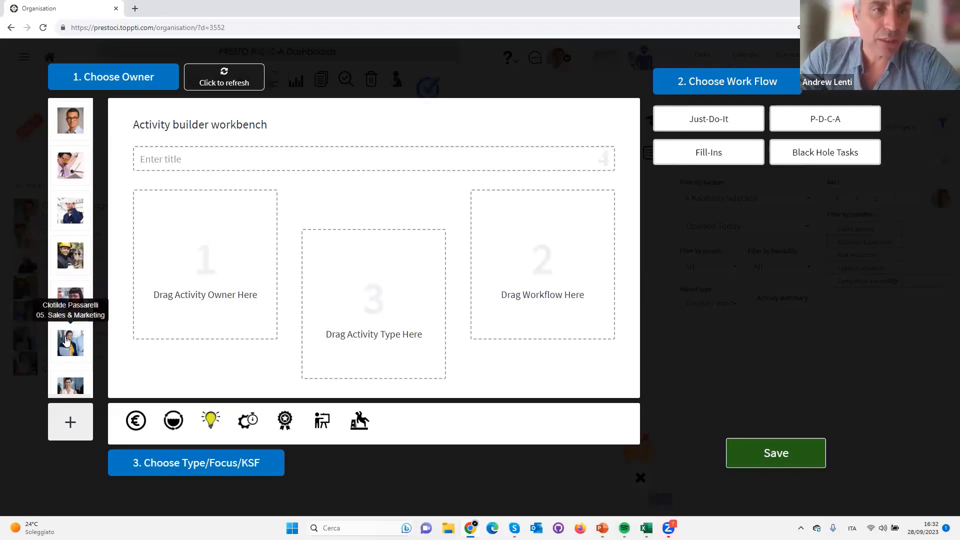
# Refresh the owner list and add the 04. Quality & Continuous Improvement team with its supervisor as the activity owner
pyautogui.scroll(-4, 68, 325)
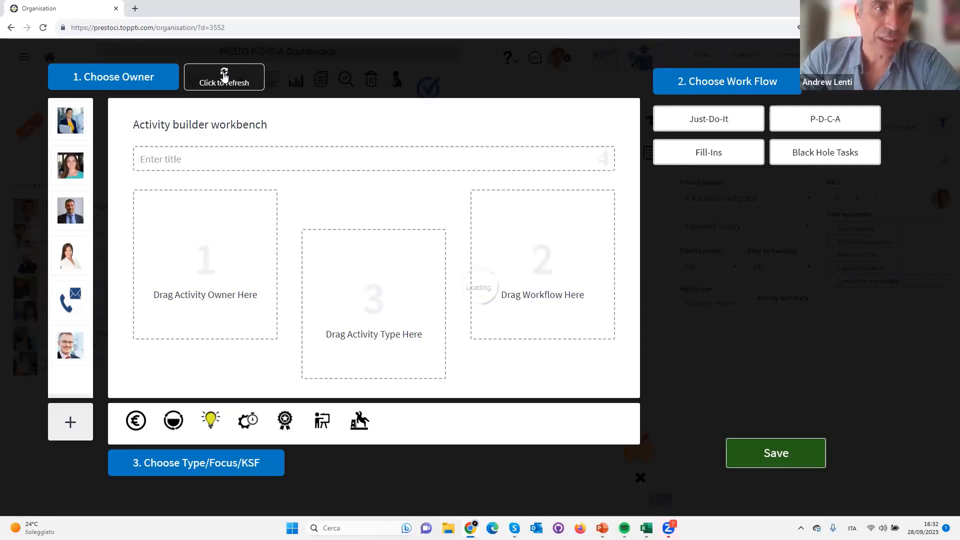
pyautogui.click(226, 76)
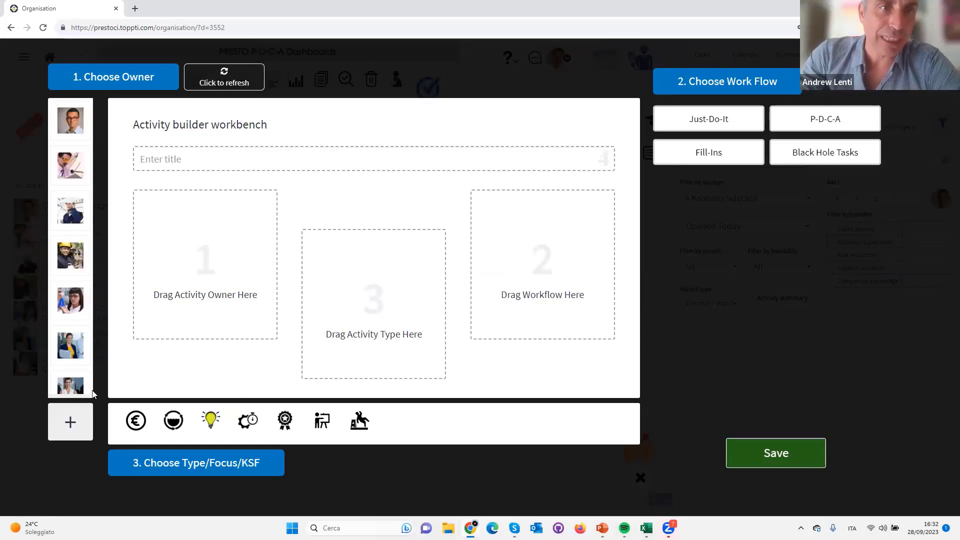
pyautogui.click(71, 422)
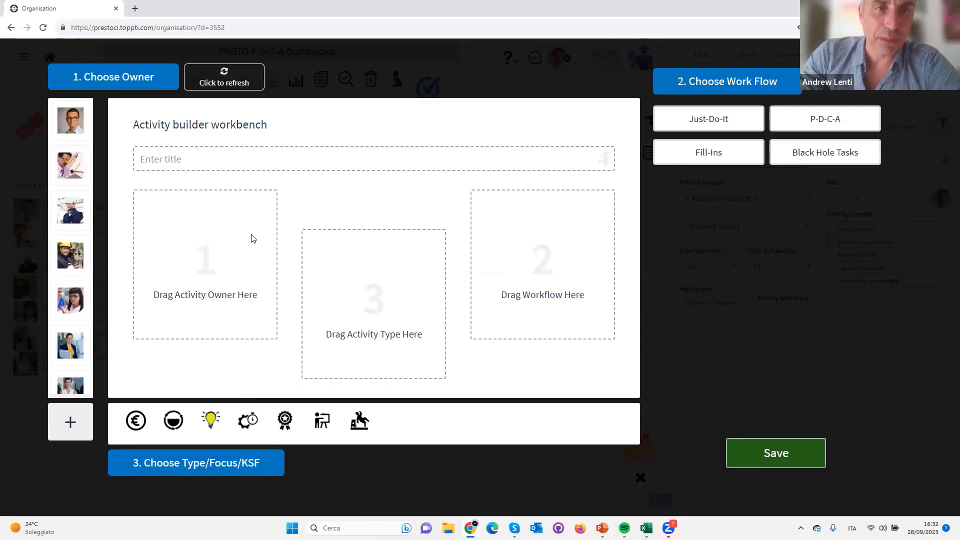
pyautogui.click(393, 120)
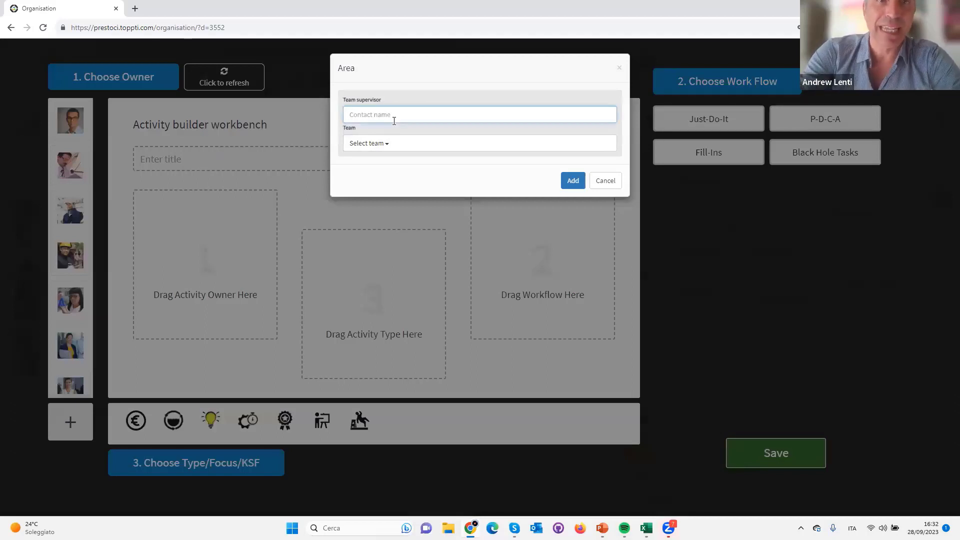
pyautogui.write('dani')
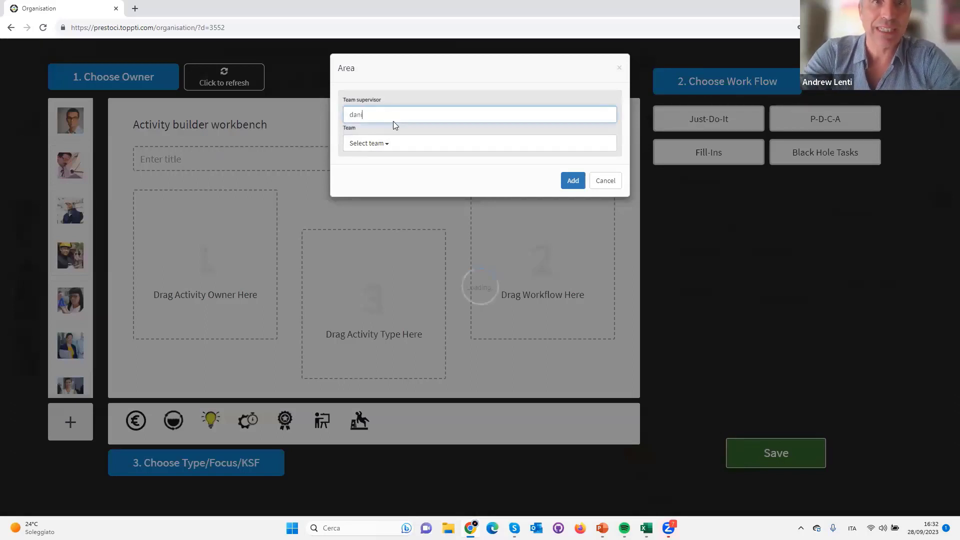
pyautogui.press('Down')
pyautogui.press('Return')
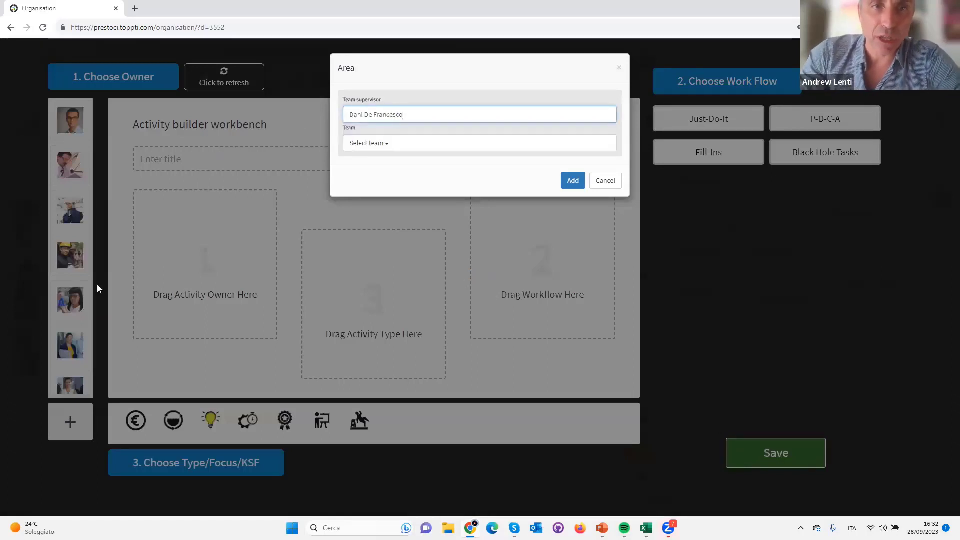
pyautogui.click(383, 143)
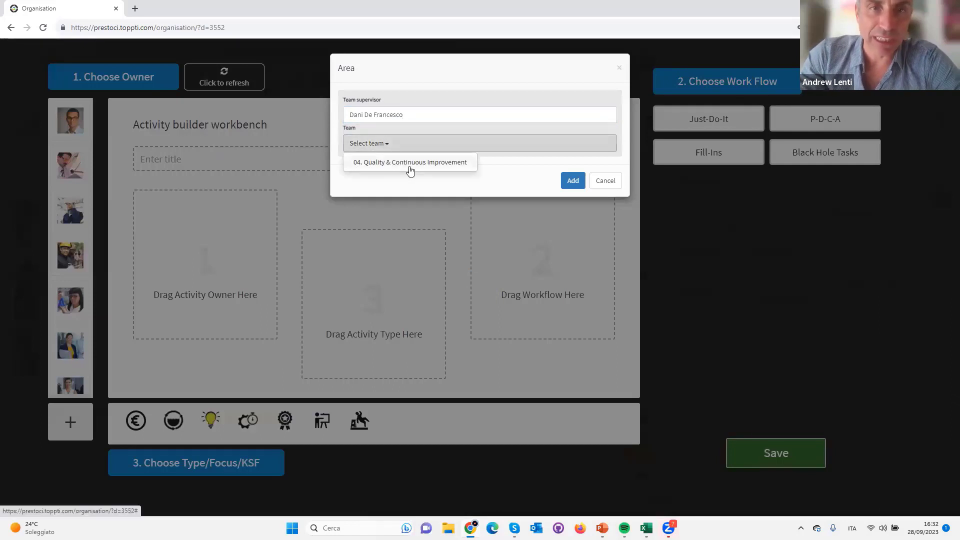
pyautogui.click(410, 166)
pyautogui.click(574, 181)
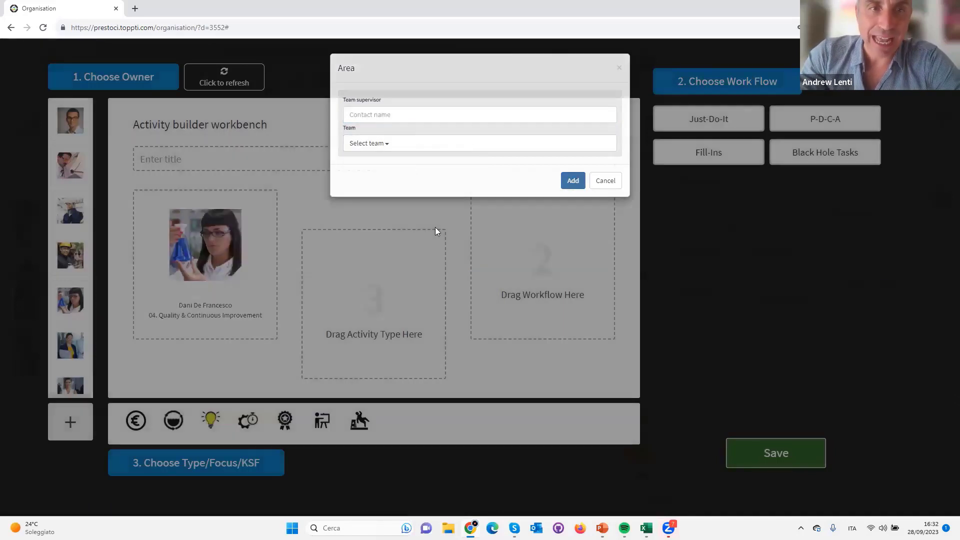
# Title the new activity "Bring in breakfast for team"
pyautogui.click(202, 154)
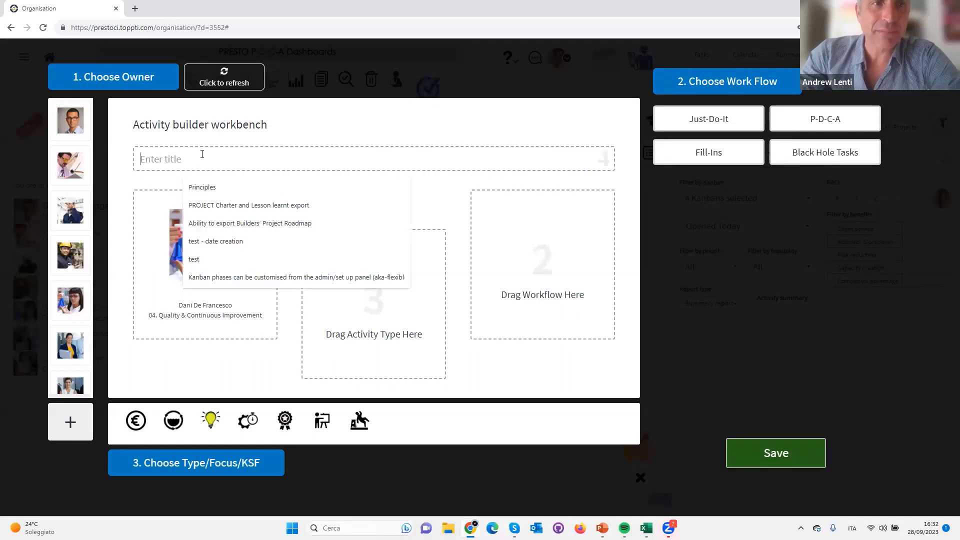
pyautogui.write('Bring in br')
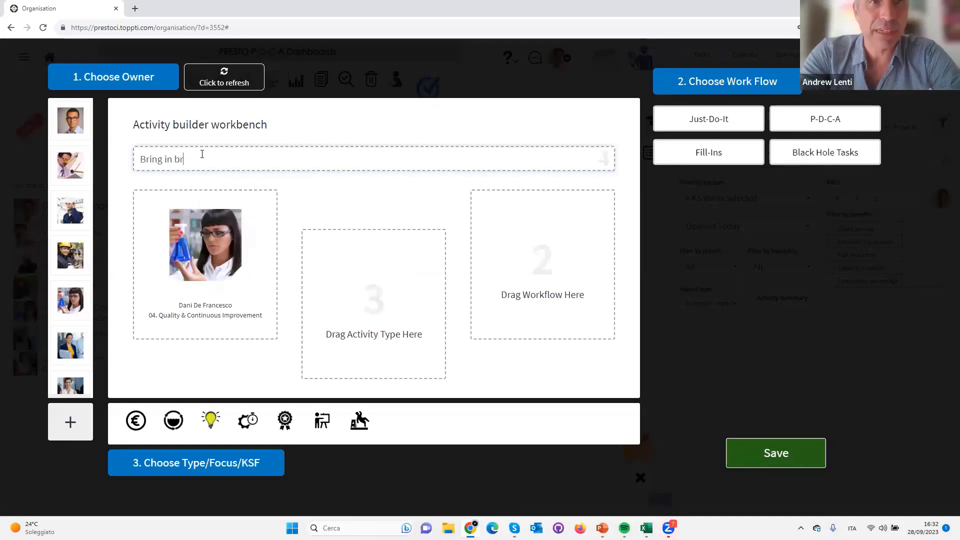
pyautogui.write('eakfast for team')
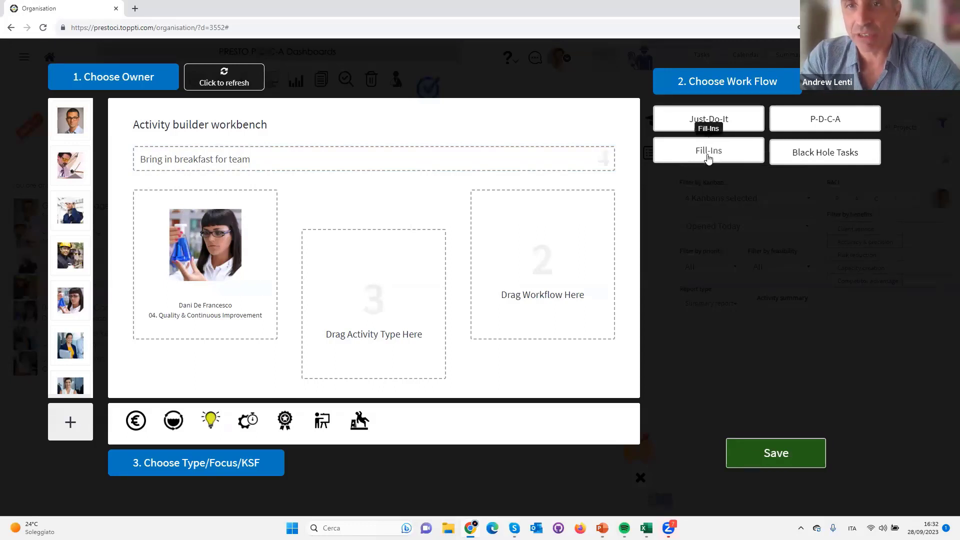
# Try the Fill-Ins, Just-Do-It, P-D-C-A and Black Hole Tasks workflows in turn on the activity
pyautogui.moveTo(696, 162); pyautogui.dragTo(534, 274)
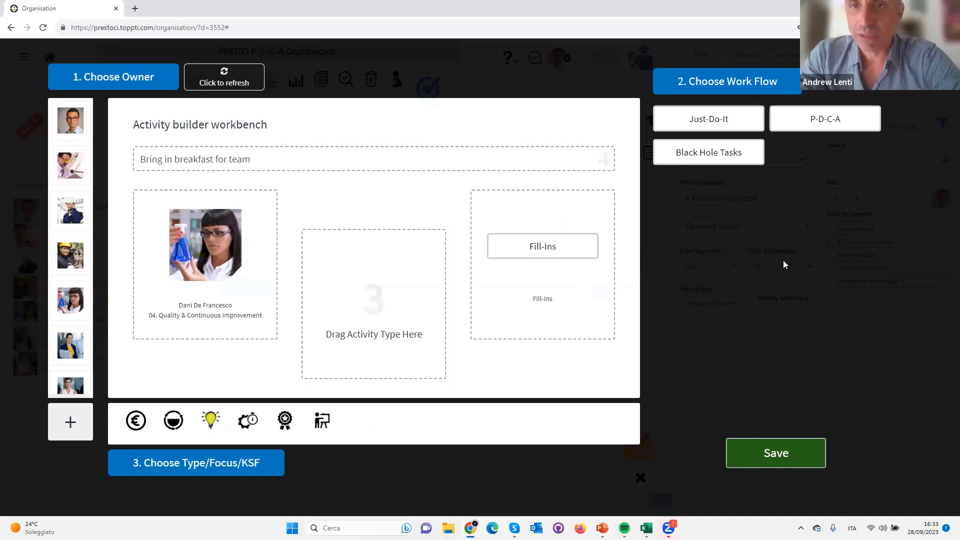
pyautogui.moveTo(720, 119); pyautogui.dragTo(567, 270)
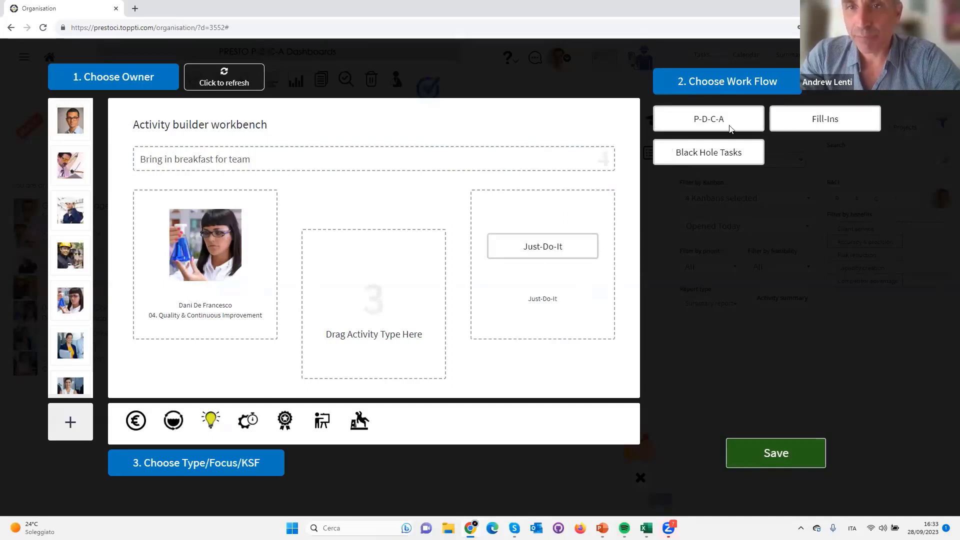
pyautogui.moveTo(730, 129); pyautogui.dragTo(580, 284)
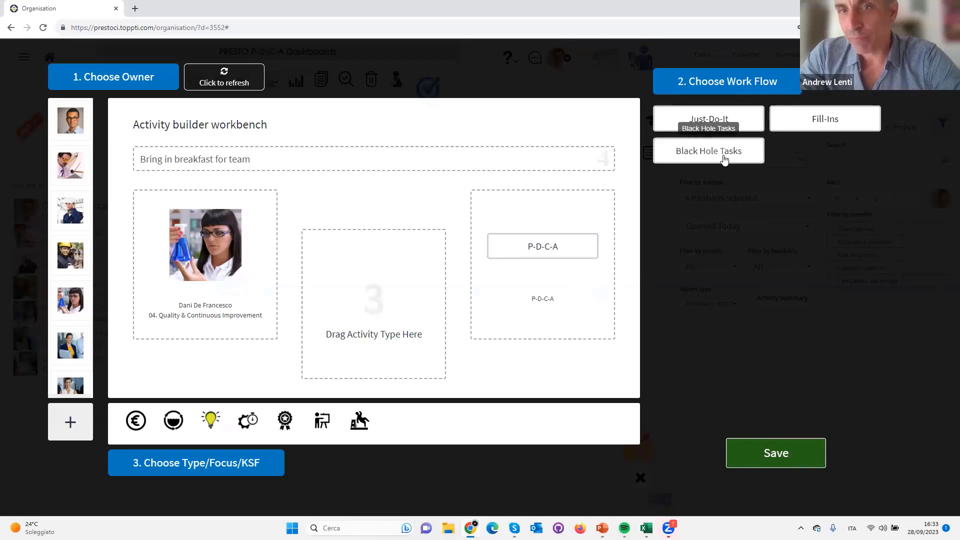
pyautogui.moveTo(722, 158); pyautogui.dragTo(572, 274)
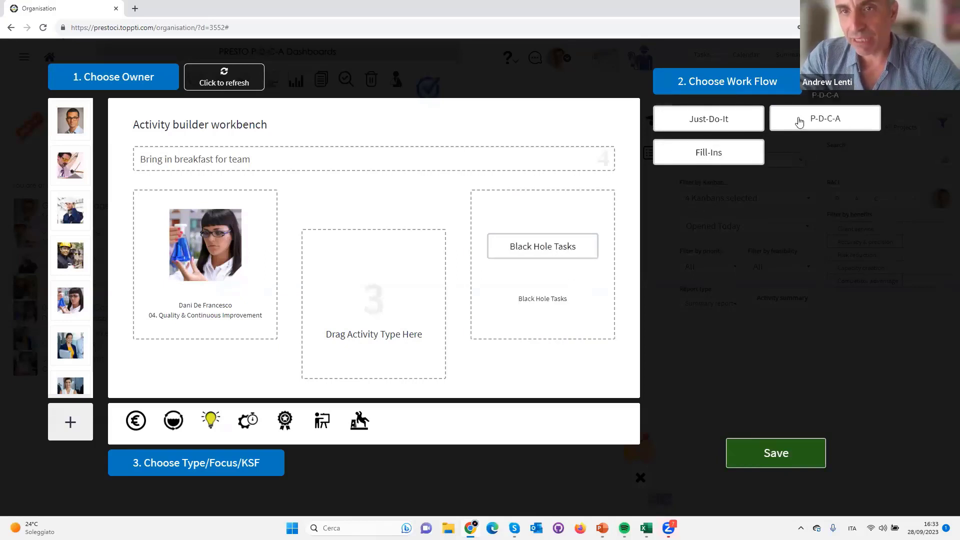
# Assign the Fill-Ins workflow and the External Focus type to the breakfast activity and save it
pyautogui.moveTo(728, 151); pyautogui.dragTo(579, 296)
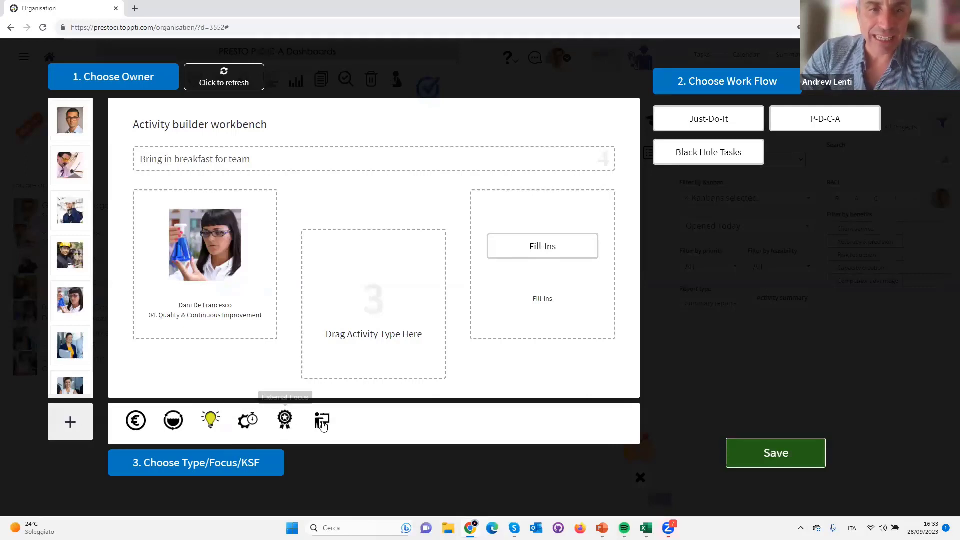
pyautogui.moveTo(288, 423); pyautogui.dragTo(379, 297)
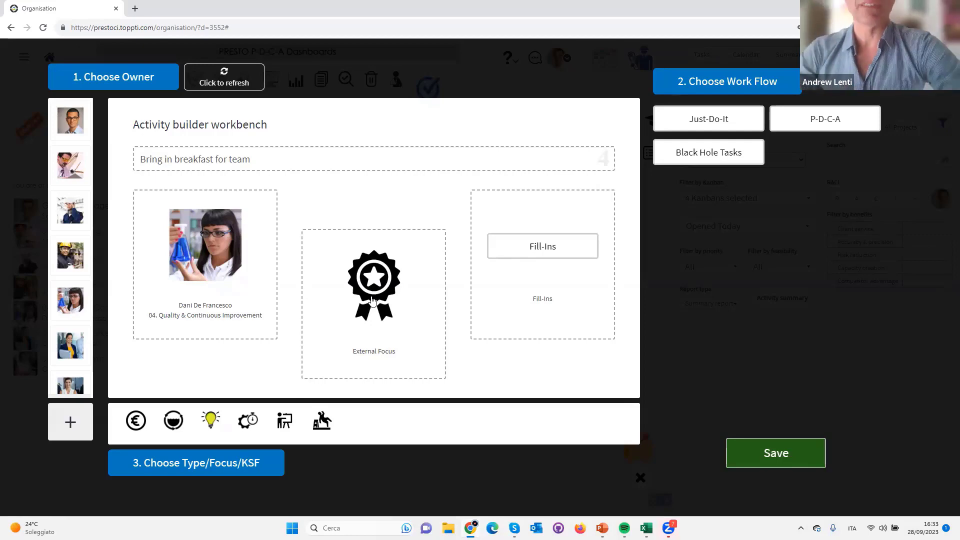
pyautogui.click(788, 452)
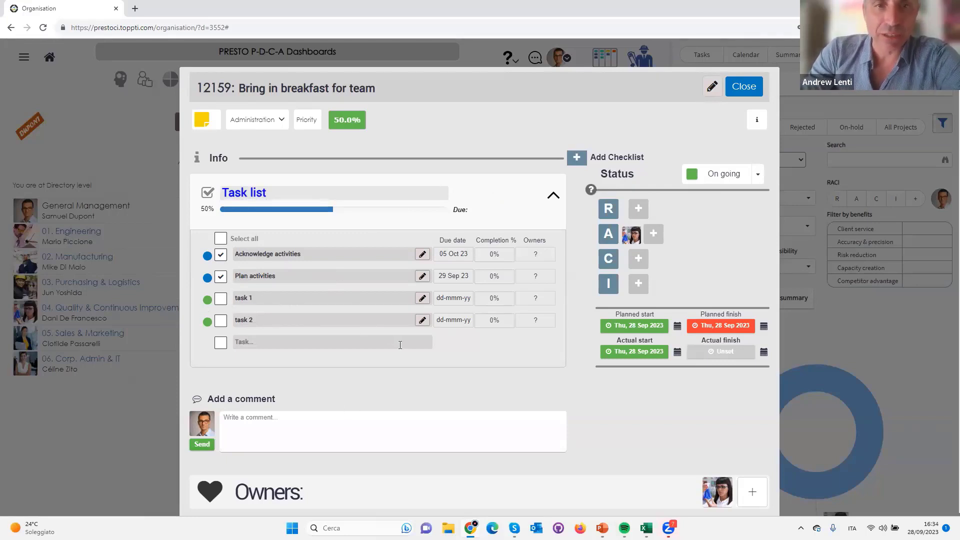
# Rename task 1 in the activity's task list as "Review menu from restaraunts"
pyautogui.click(423, 298)
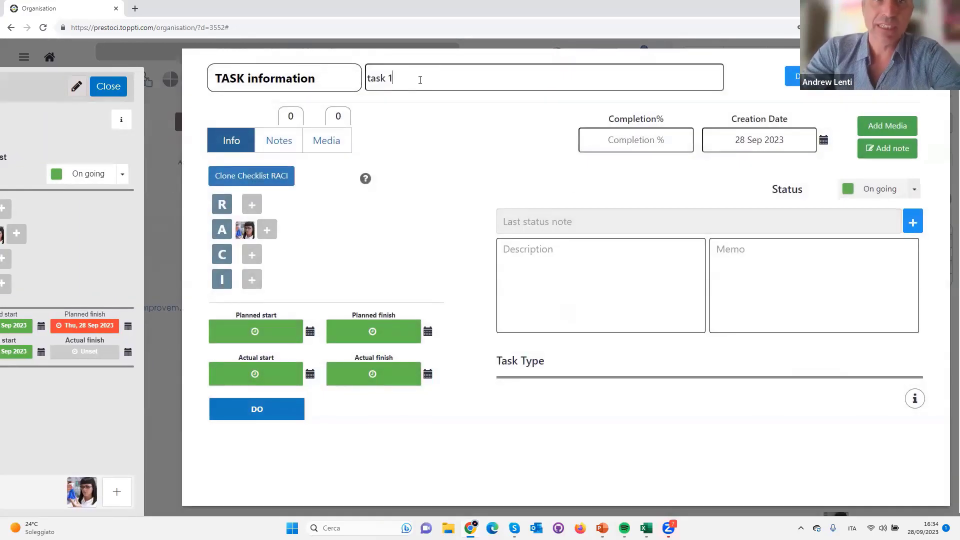
pyautogui.tripleClick(420, 80)
pyautogui.press('BackSpace')
pyautogui.write('R')
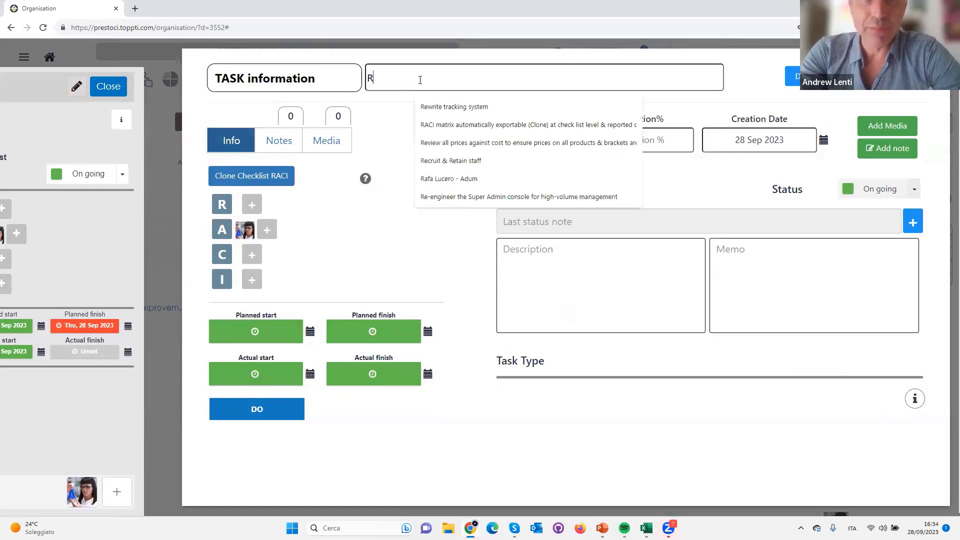
pyautogui.write('eview menu fre')
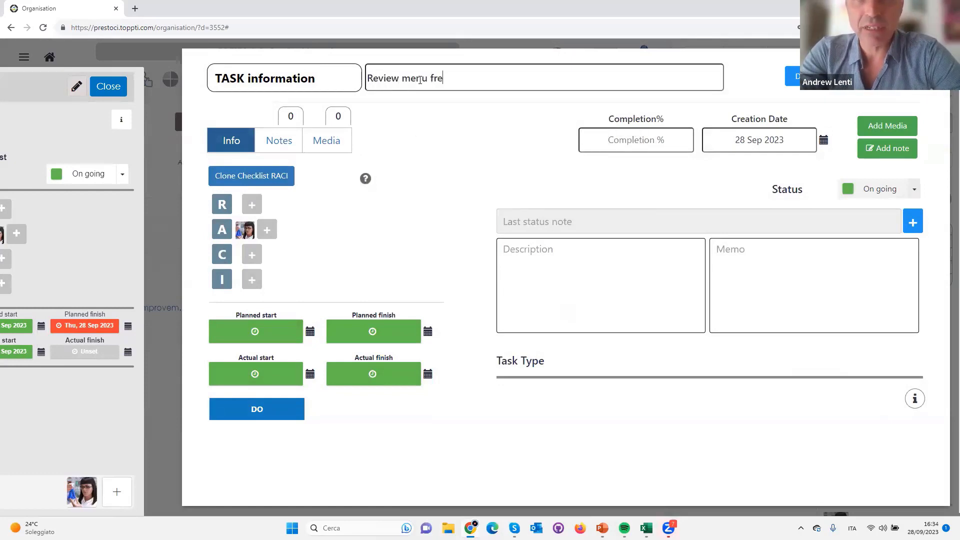
pyautogui.write('m')
pyautogui.press('BackSpace')
pyautogui.press('BackSpace')
pyautogui.write('om')
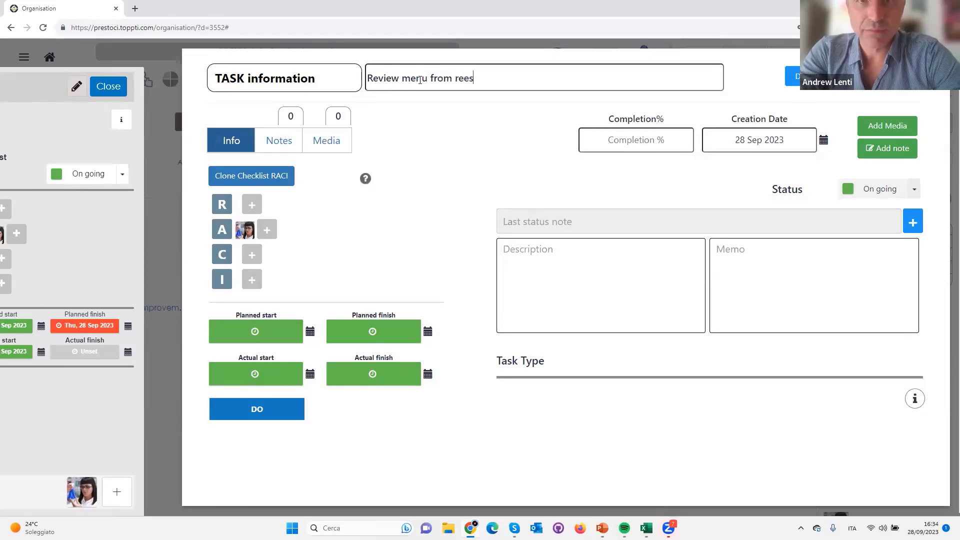
pyautogui.write(' restaraunts')
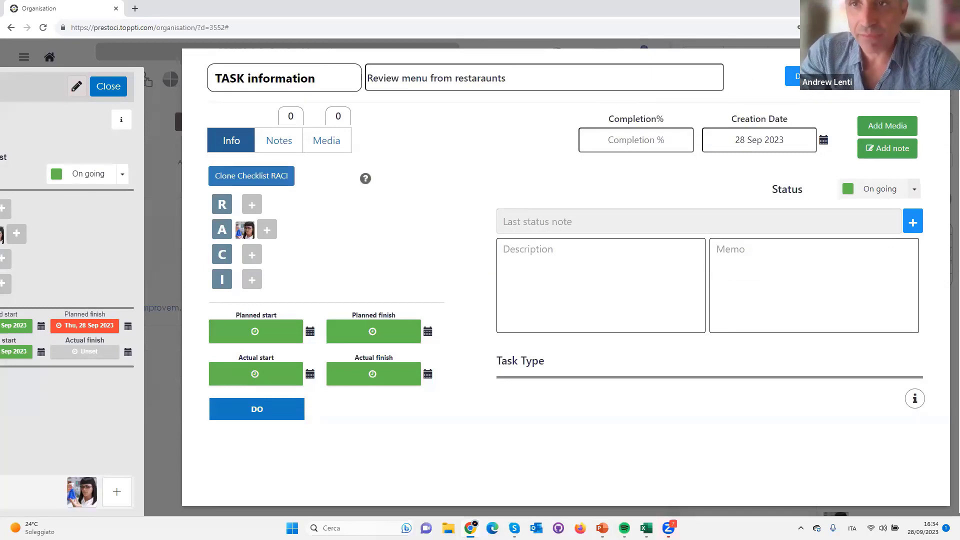
pyautogui.click(803, 77)
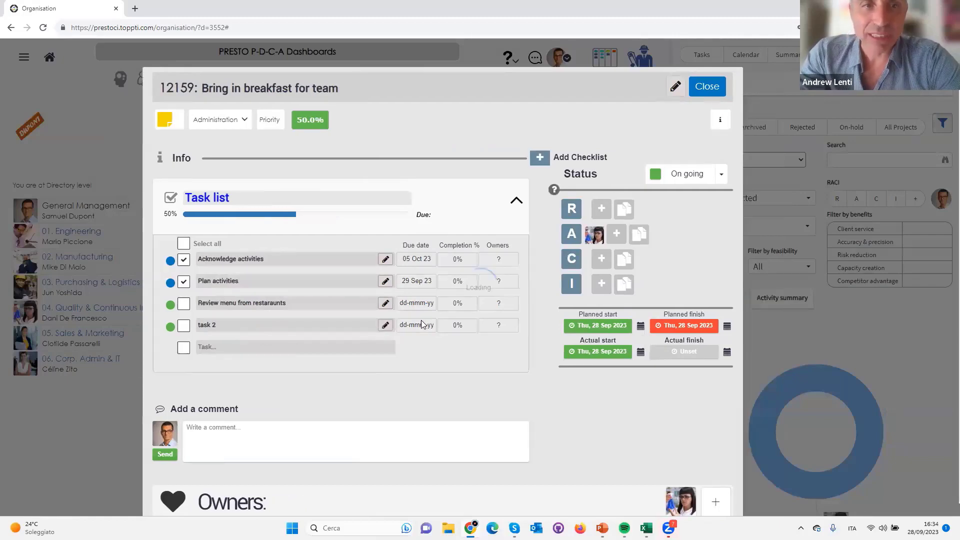
# Rename task 2 in the activity's task list as "Place order"
pyautogui.press('BackSpace')
pyautogui.press('BackSpace')
pyautogui.press('BackSpace')
pyautogui.press('BackSpace')
pyautogui.press('BackSpace')
pyautogui.press('BackSpace')
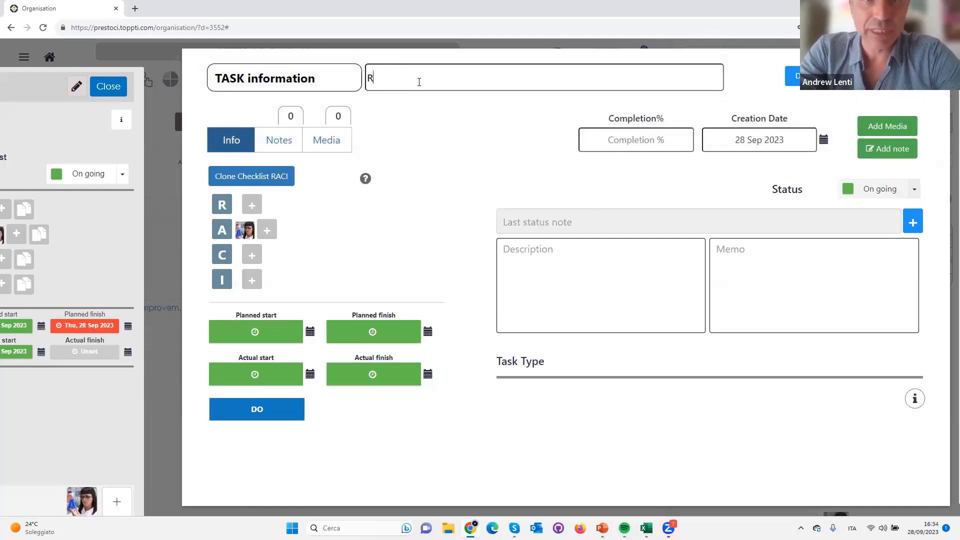
pyautogui.write('Reser')
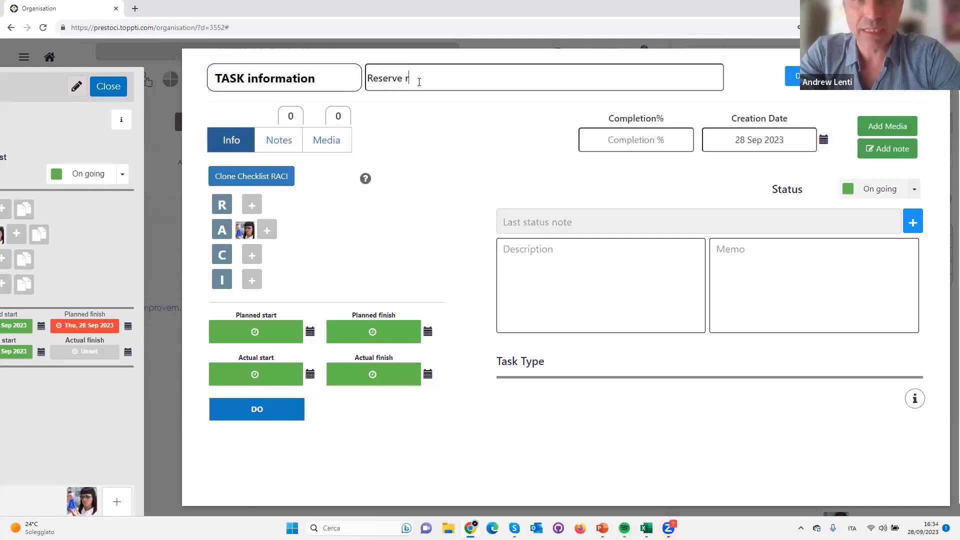
pyautogui.write('ve r')
pyautogui.press('BackSpace')
pyautogui.press('BackSpace')
pyautogui.press('BackSpace')
pyautogui.press('BackSpace')
pyautogui.press('BackSpace')
pyautogui.press('BackSpace')
pyautogui.press('BackSpace')
pyautogui.press('BackSpace')
pyautogui.press('BackSpace')
pyautogui.write('Place order')
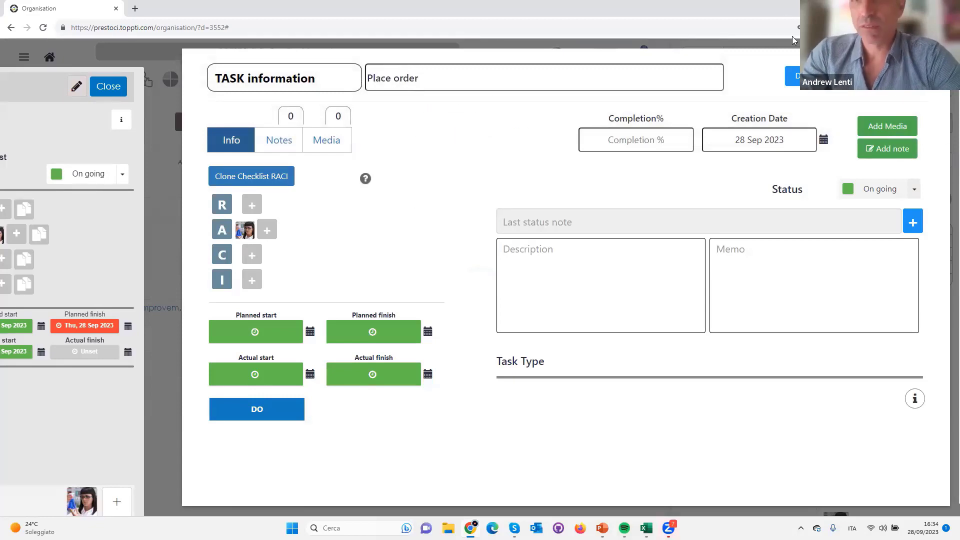
pyautogui.click(794, 76)
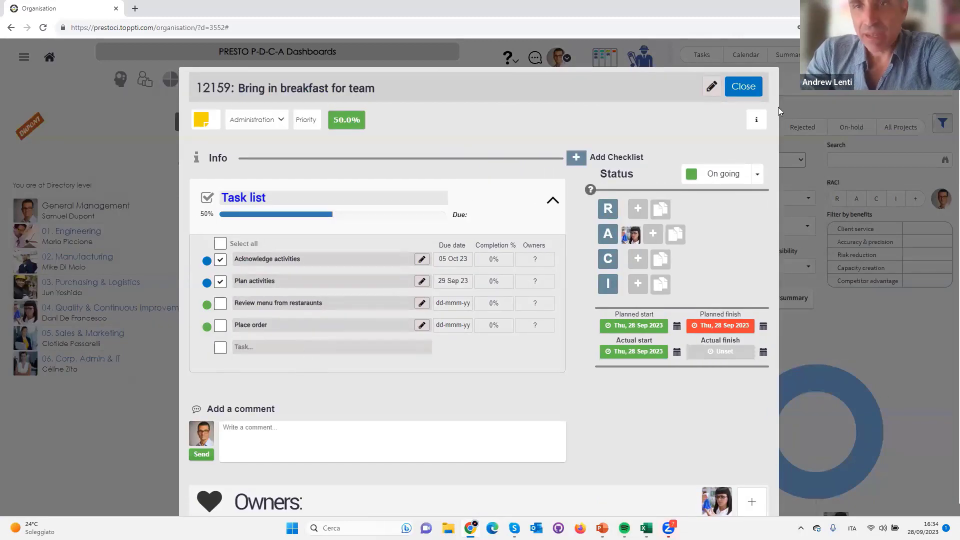
# Close the activity and open the External Focus project list for 04. Quality & Continuous Improvement
pyautogui.click(744, 86)
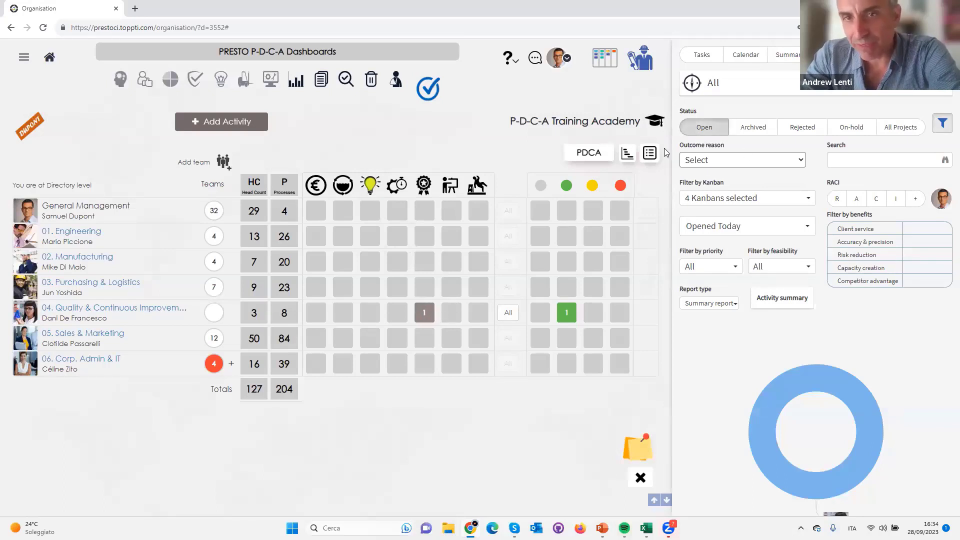
pyautogui.click(424, 313)
pyautogui.click(444, 81)
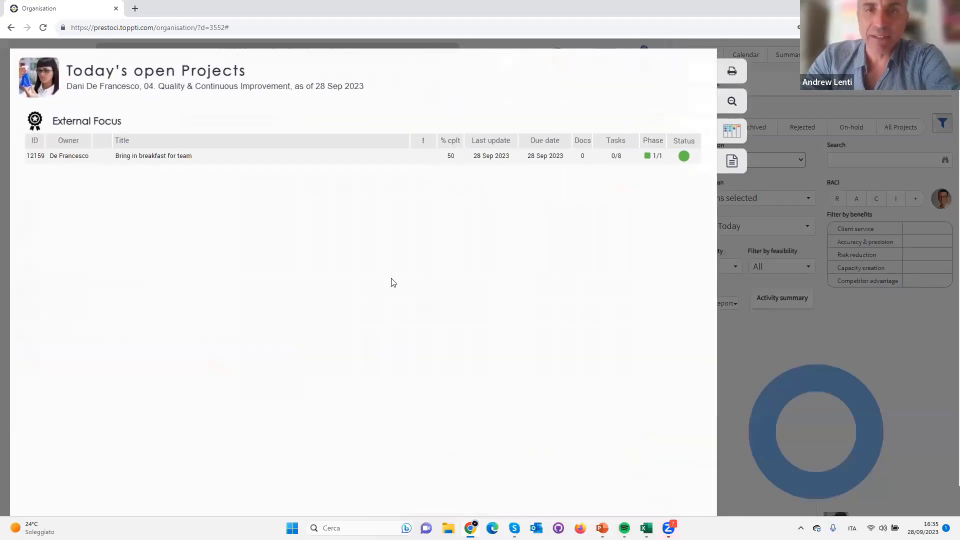
# Set the report type to PDCA report and reopen the External Focus project list for 04. Quality & Continuous Improvement
pyautogui.click(766, 176)
pyautogui.click(709, 303)
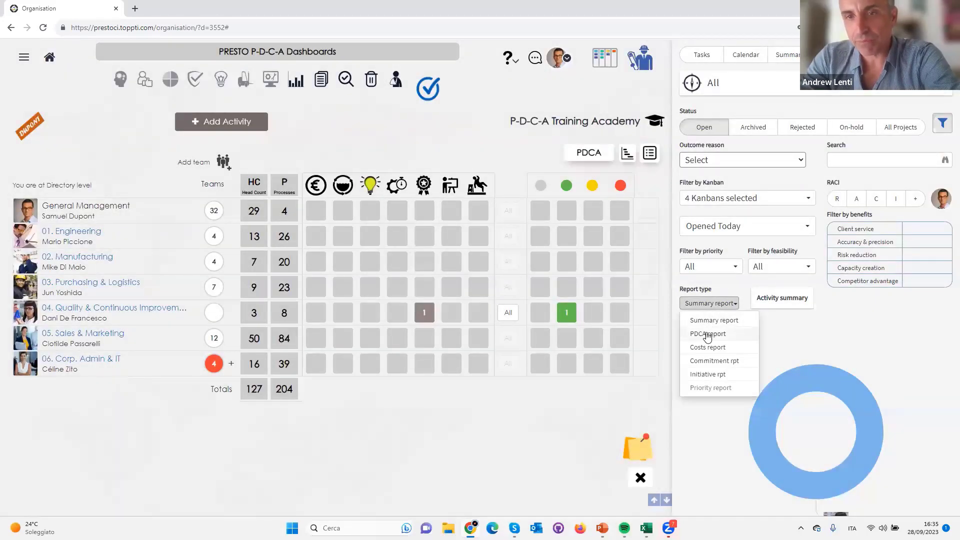
pyautogui.click(707, 334)
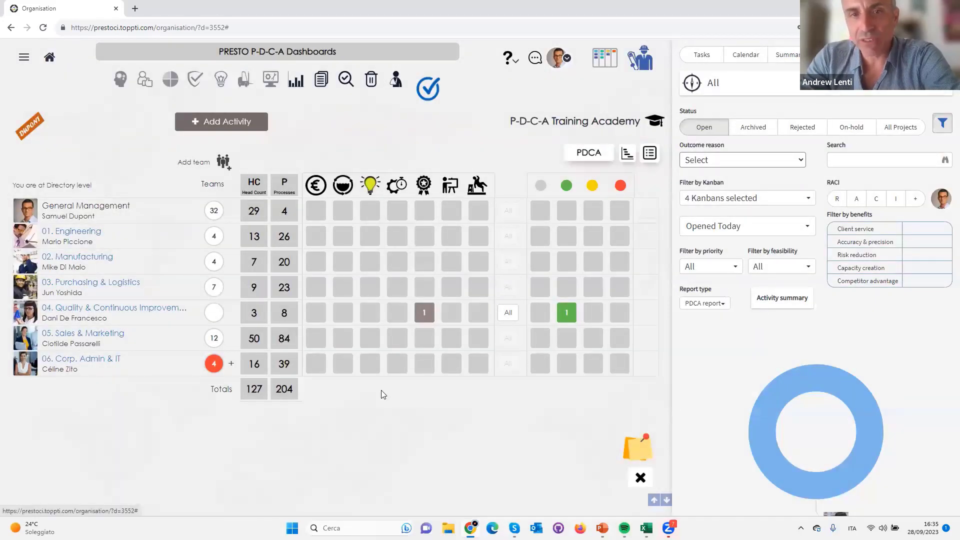
pyautogui.click(588, 152)
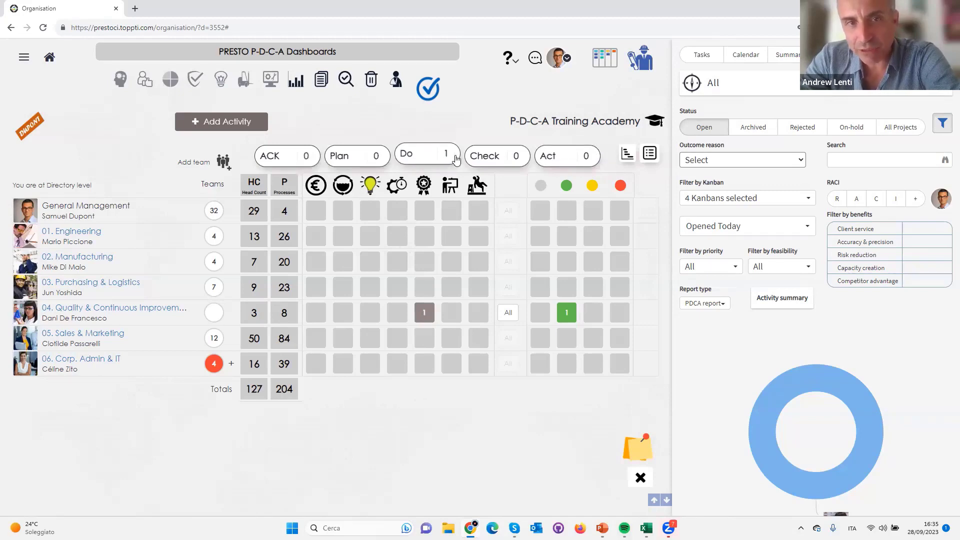
pyautogui.click(424, 313)
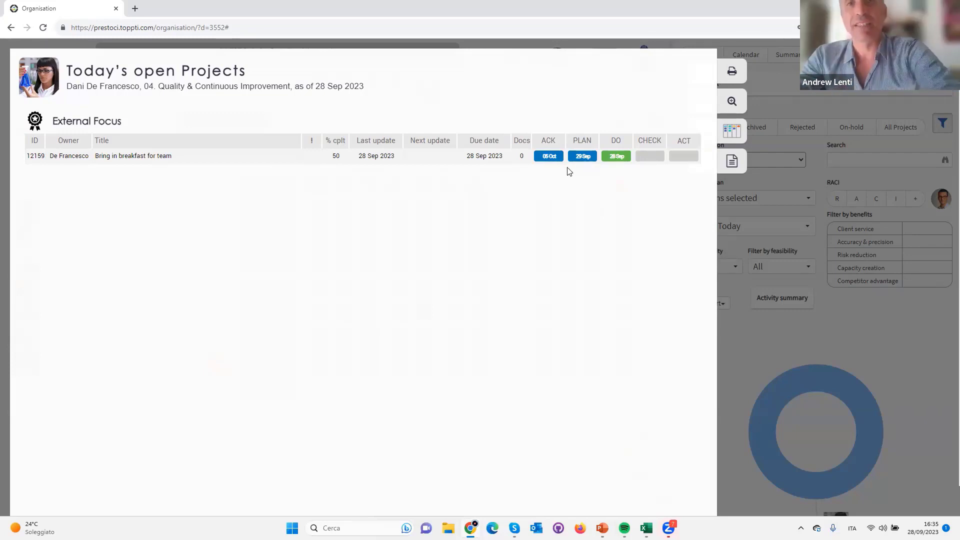
# Set the planned finish of the breakfast activity's Acknowledge activities task to 28 Sep 2023
pyautogui.click(615, 158)
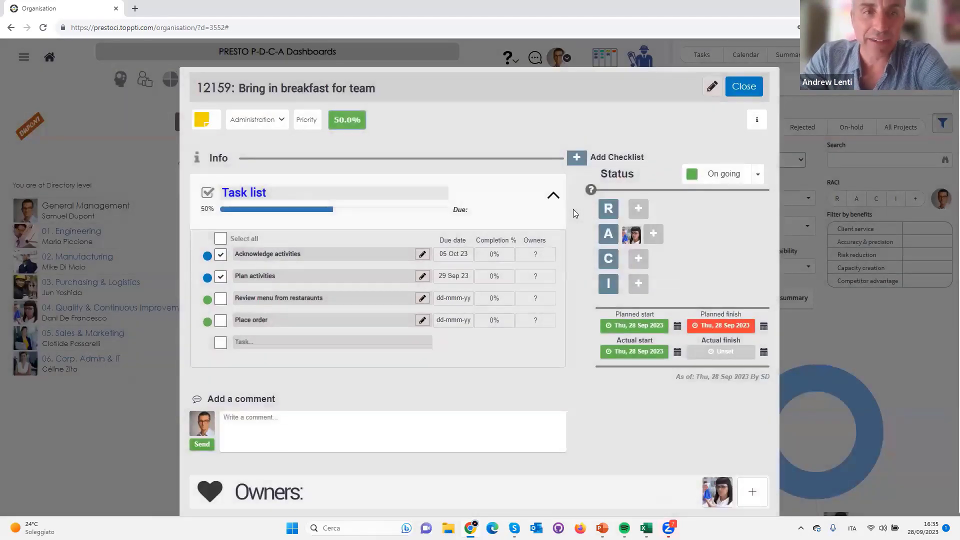
pyautogui.click(424, 253)
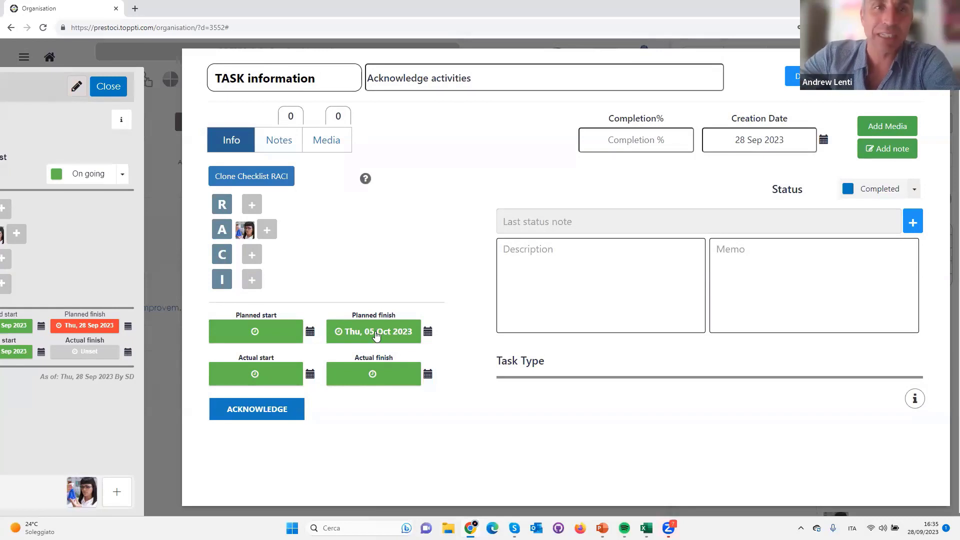
pyautogui.click(376, 333)
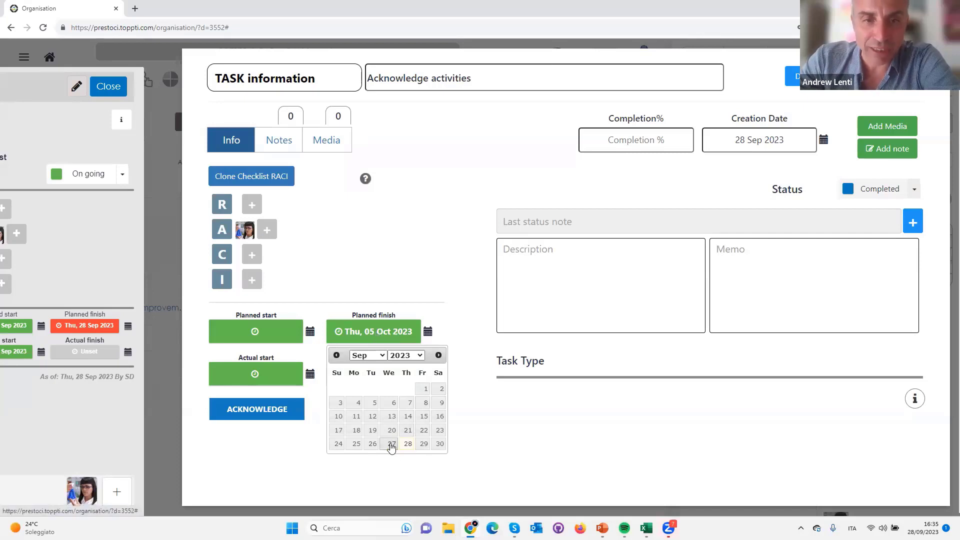
pyautogui.click(408, 444)
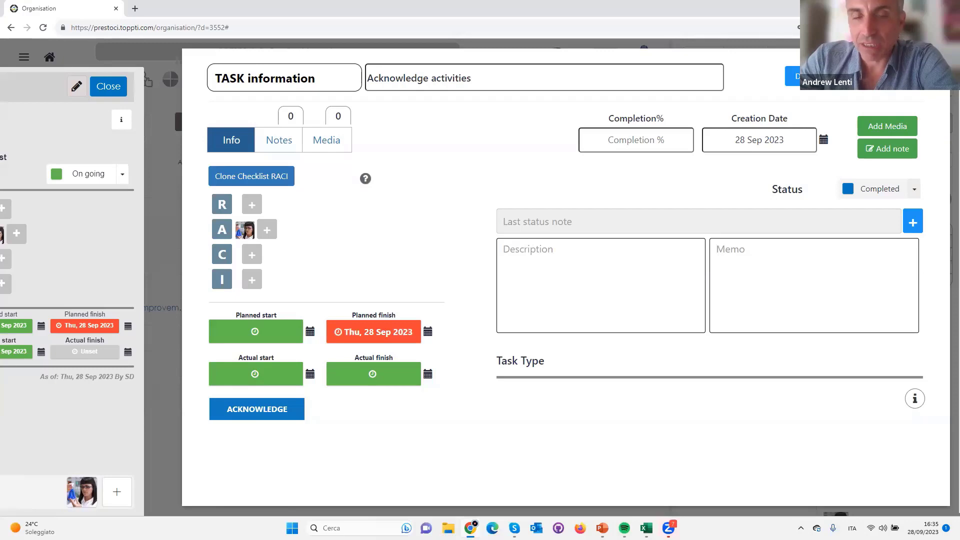
pyautogui.click(810, 76)
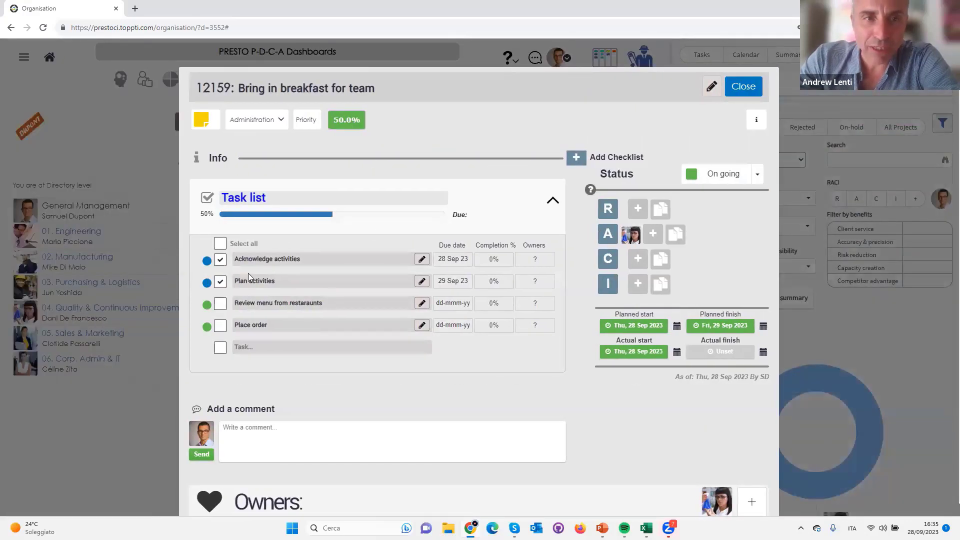
# Check the Plan activities task's details and unmark the task as completed in the task list
pyautogui.click(421, 281)
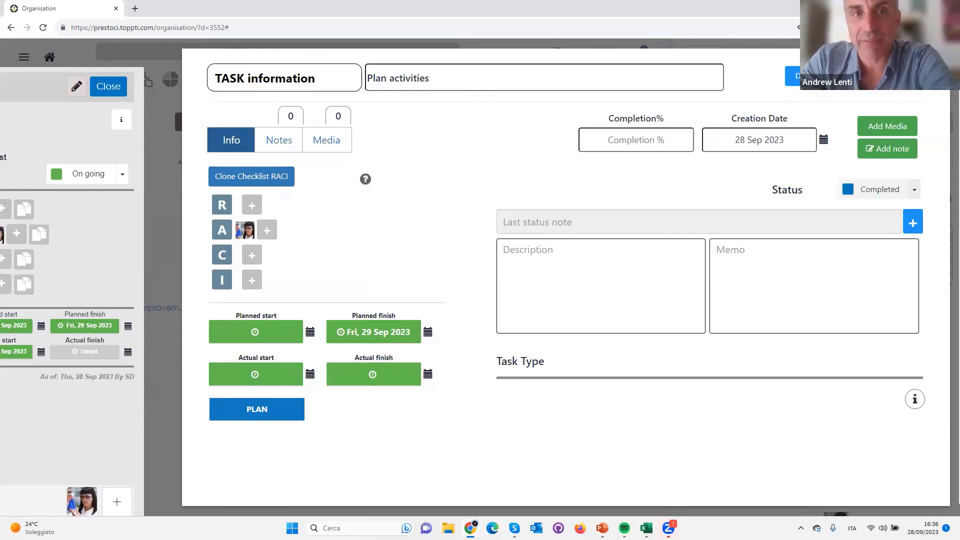
pyautogui.click(900, 77)
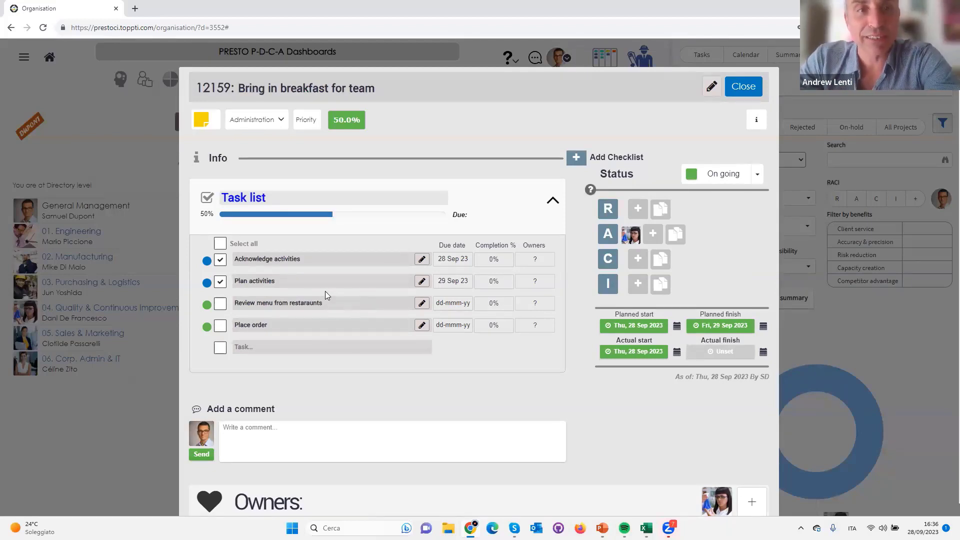
pyautogui.click(220, 283)
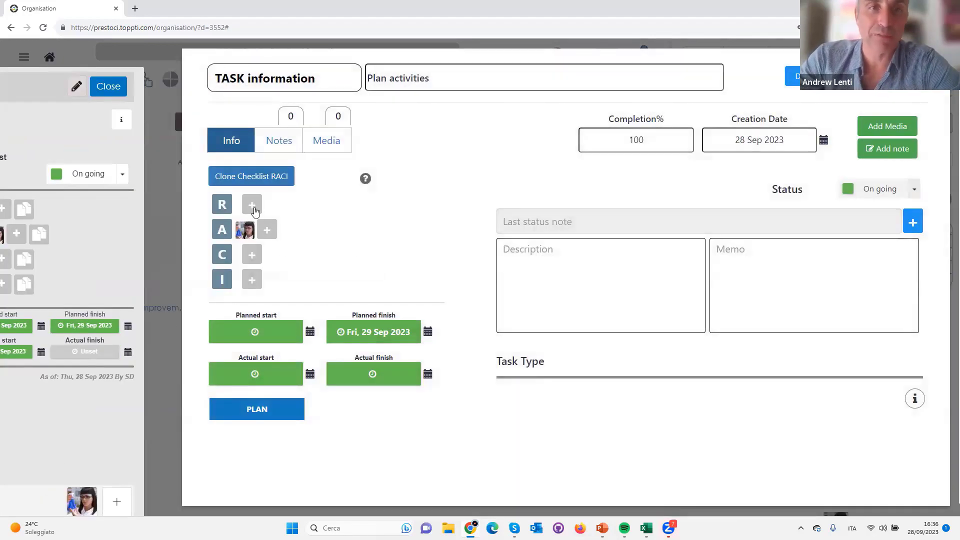
# Assign the General Management head as Responsible for the Plan activities task
pyautogui.click(255, 211)
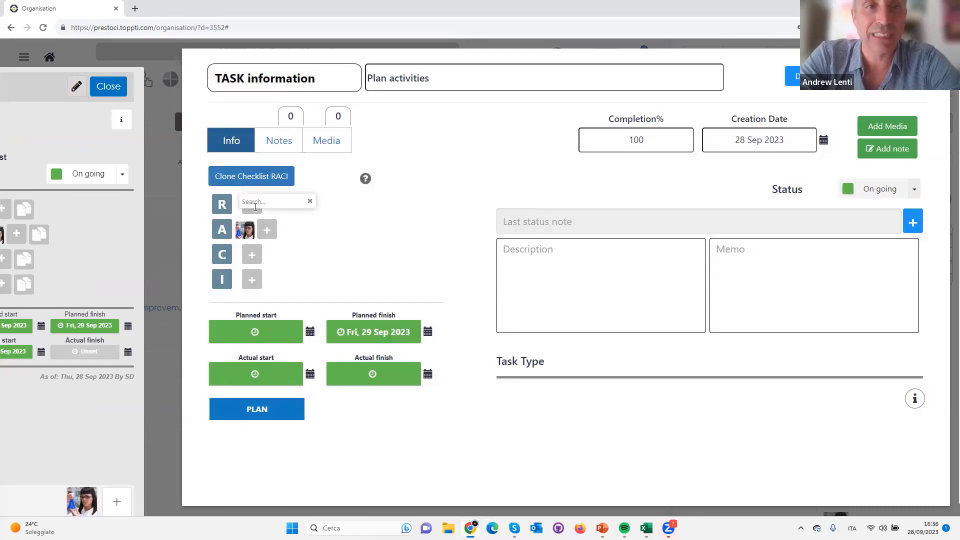
pyautogui.write('samu')
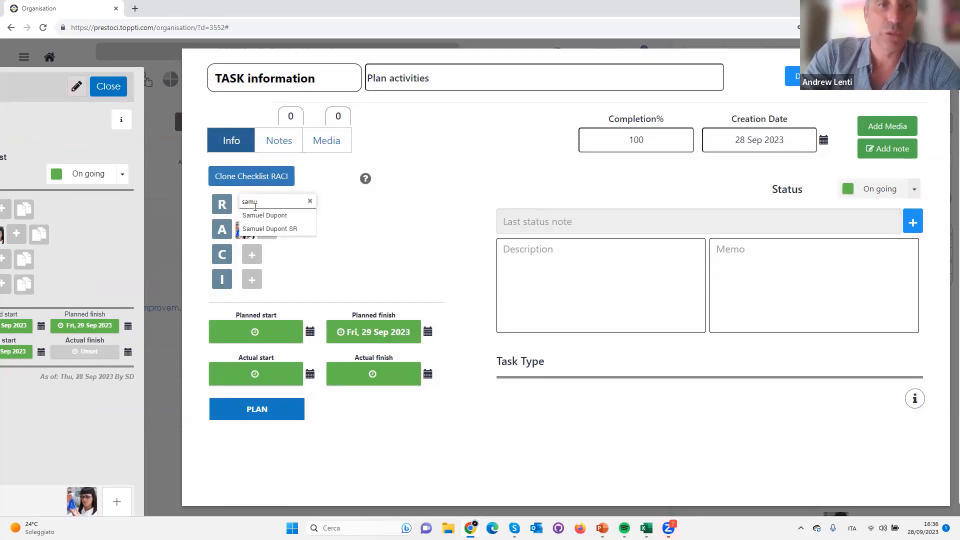
pyautogui.press('Down')
pyautogui.press('Return')
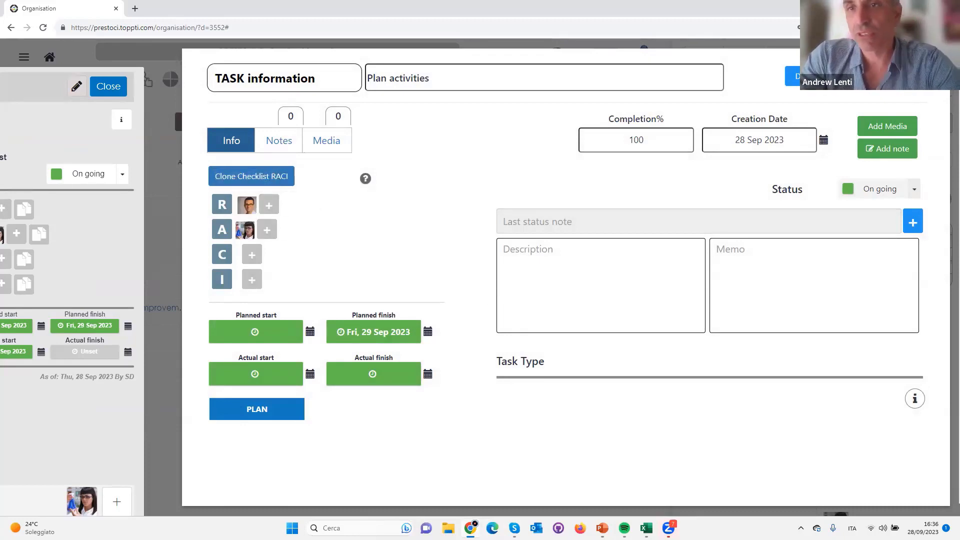
pyautogui.click(806, 77)
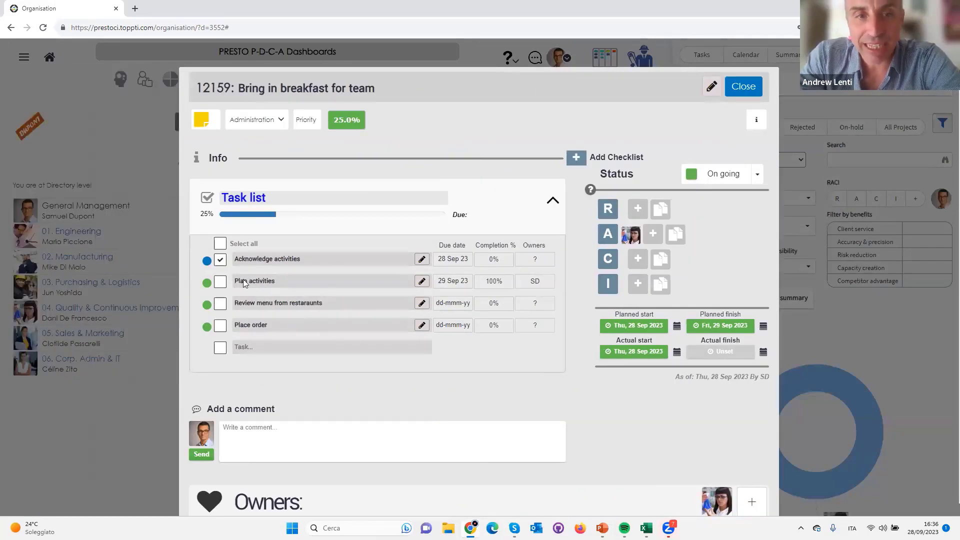
# Review the RACI role definitions in the Plan activities task and in the breakfast activity
pyautogui.click(535, 283)
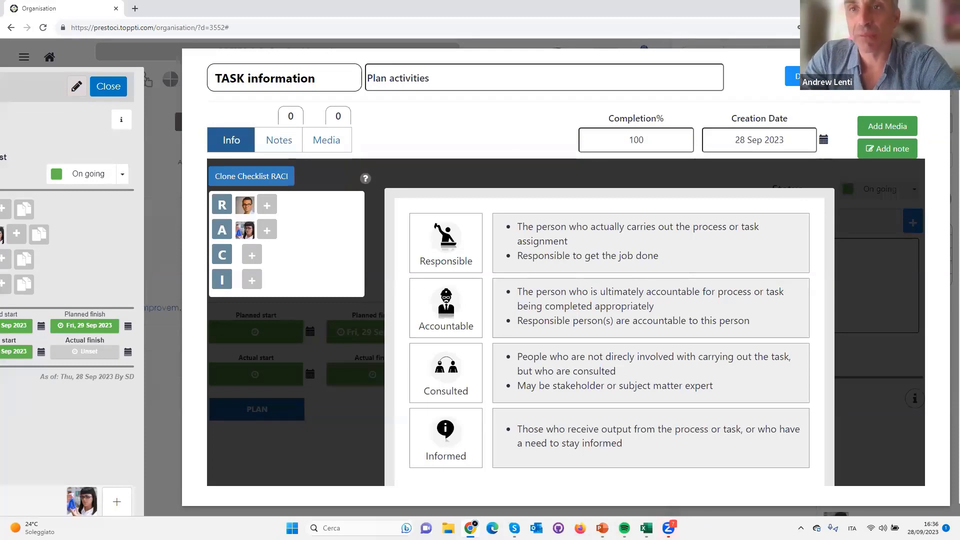
pyautogui.click(876, 175)
pyautogui.click(806, 77)
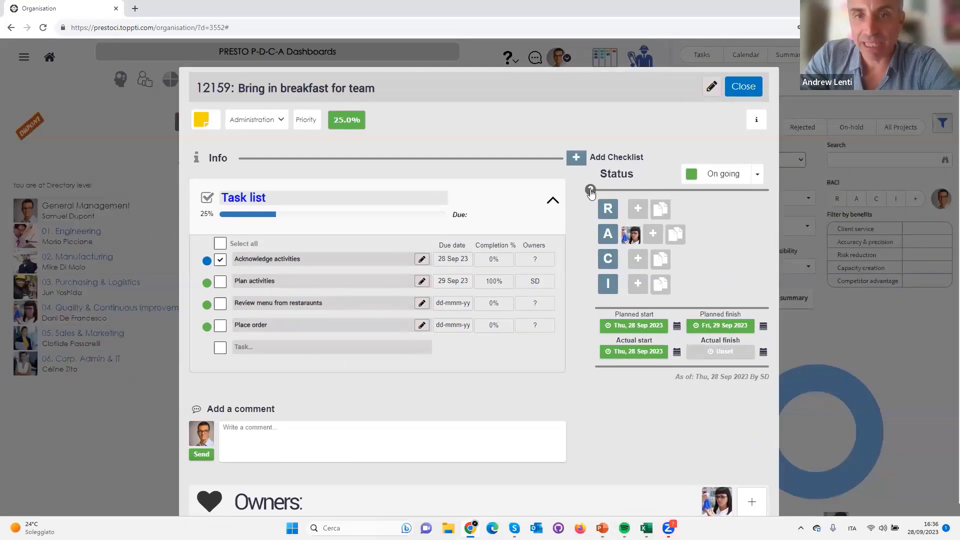
pyautogui.click(590, 190)
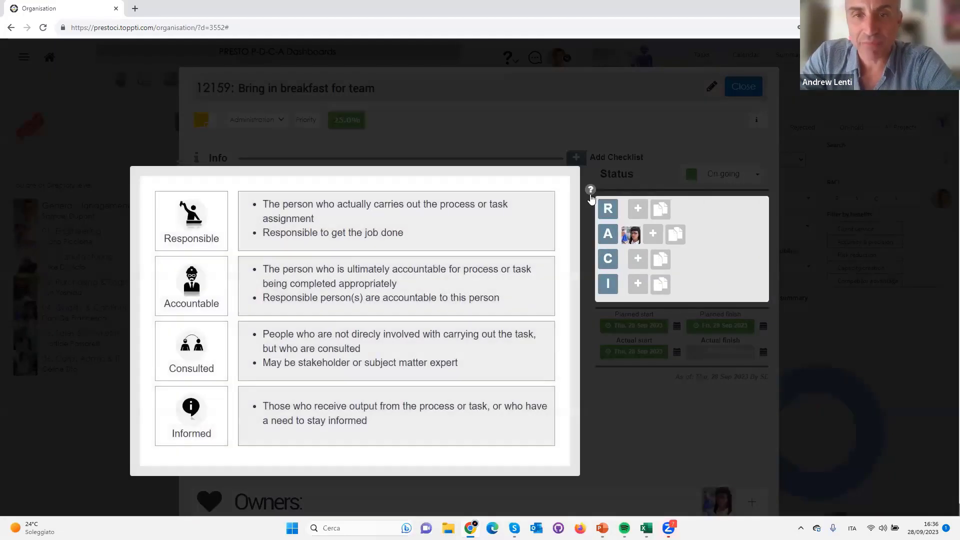
pyautogui.click(668, 119)
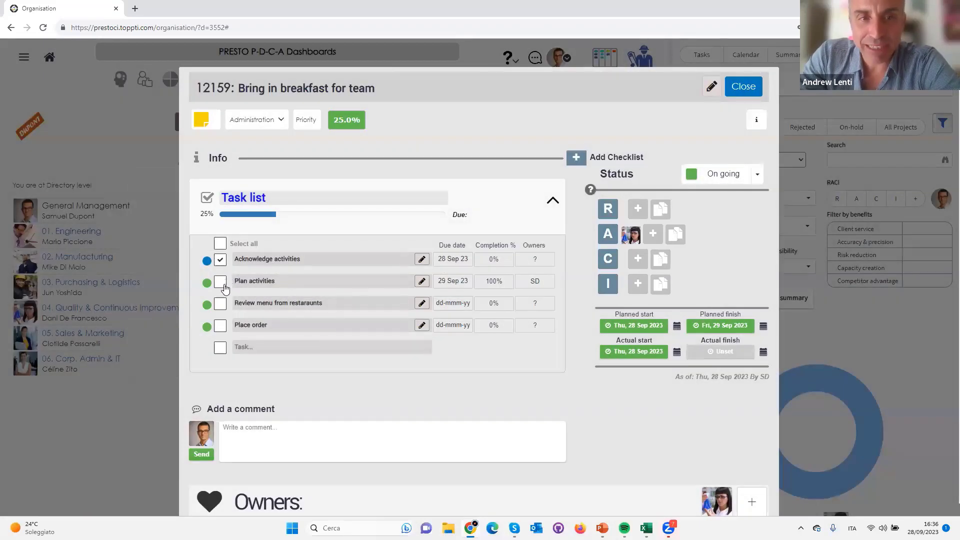
# Reopen the Plan activities task from the PDCA project list and set its status to Delayed
pyautogui.click(744, 87)
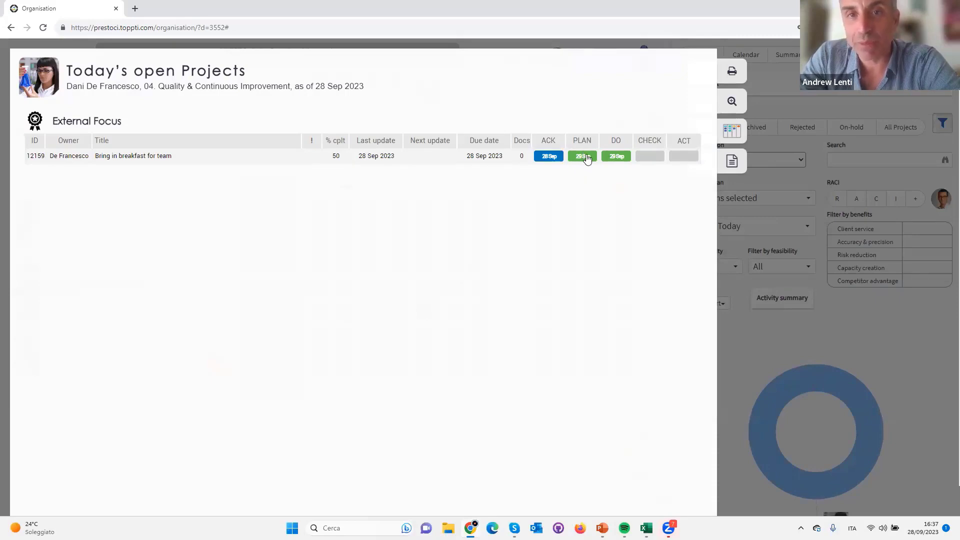
pyautogui.click(584, 157)
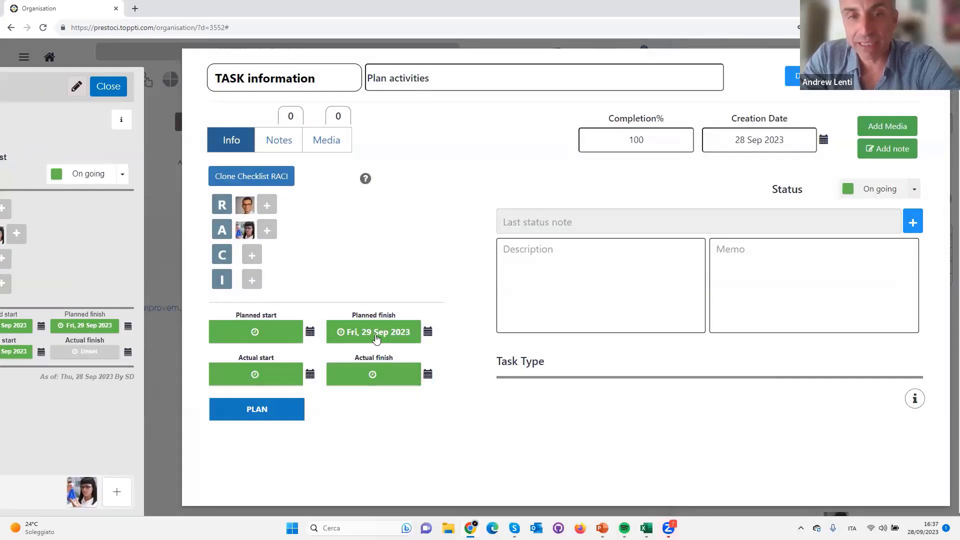
pyautogui.click(914, 192)
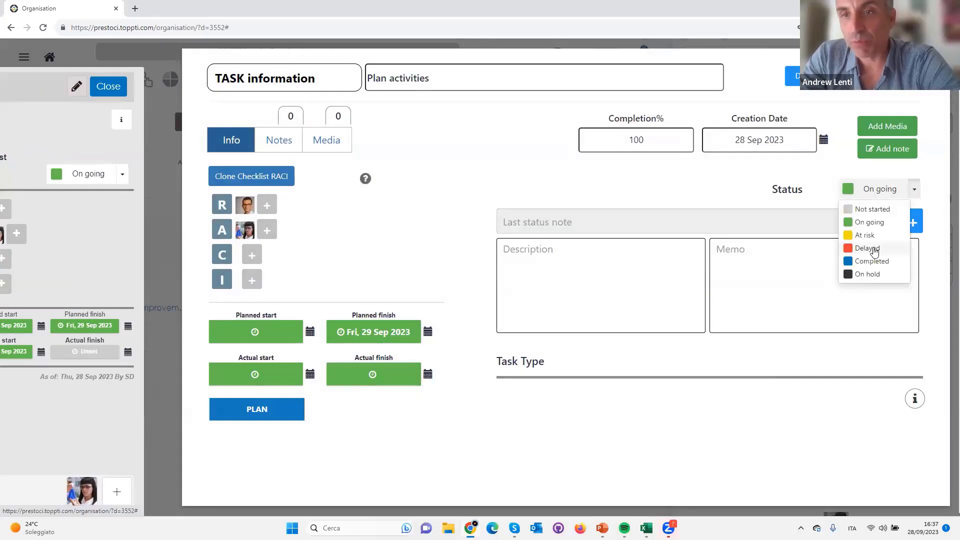
pyautogui.click(875, 250)
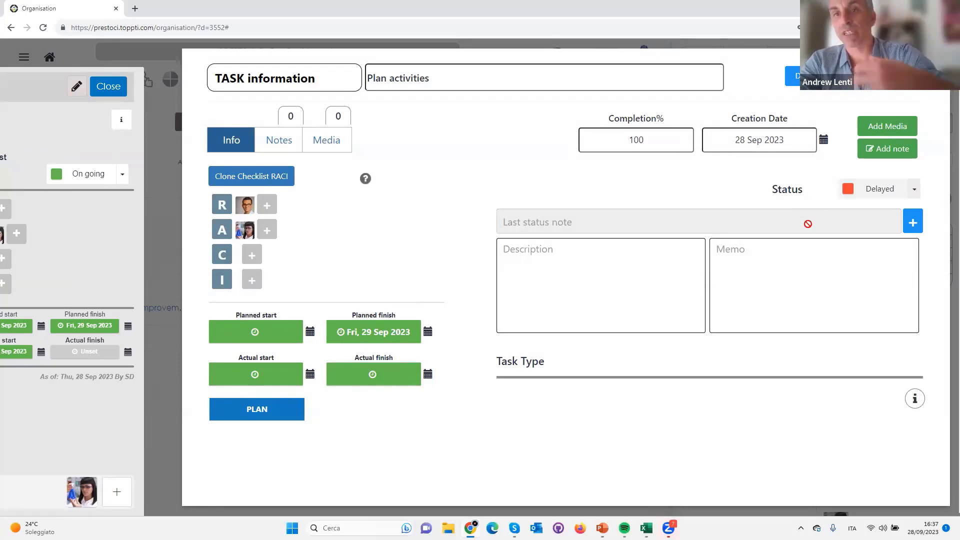
pyautogui.click(861, 95)
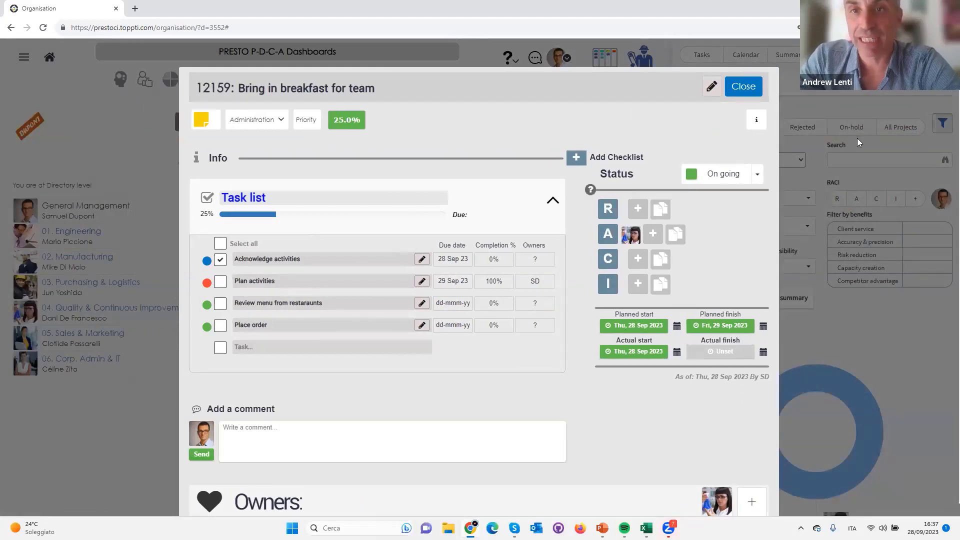
# Close the breakfast activity and its project list, and switch the dashboard to the Summary view
pyautogui.click(759, 82)
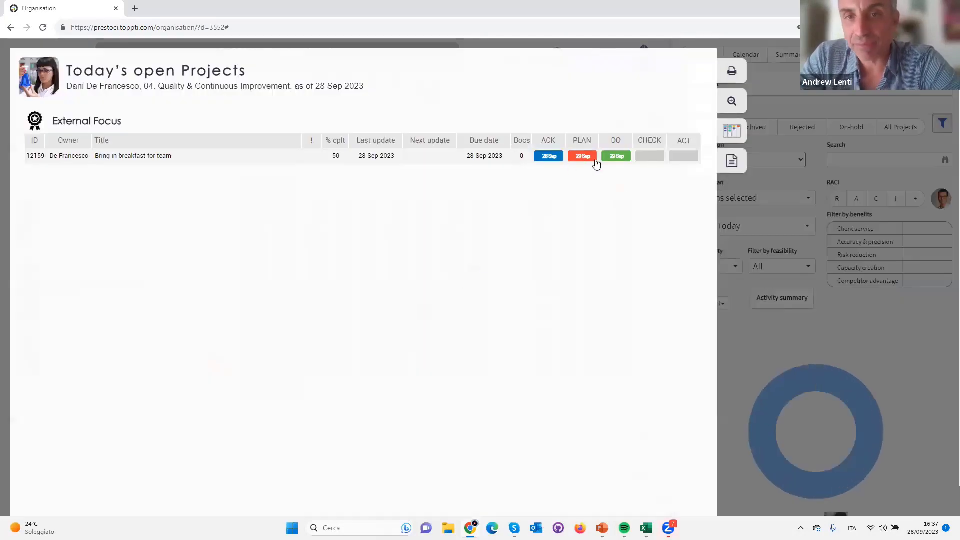
pyautogui.click(895, 106)
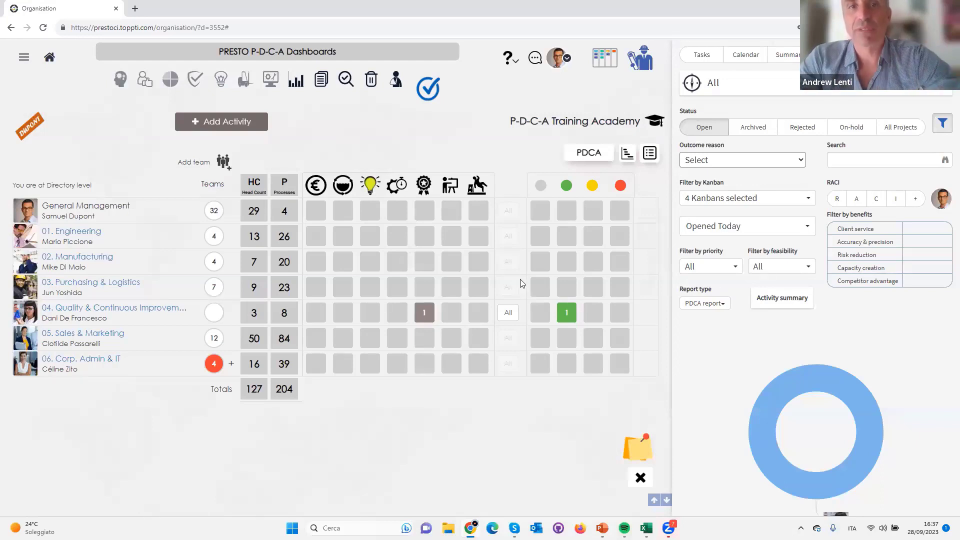
pyautogui.click(790, 58)
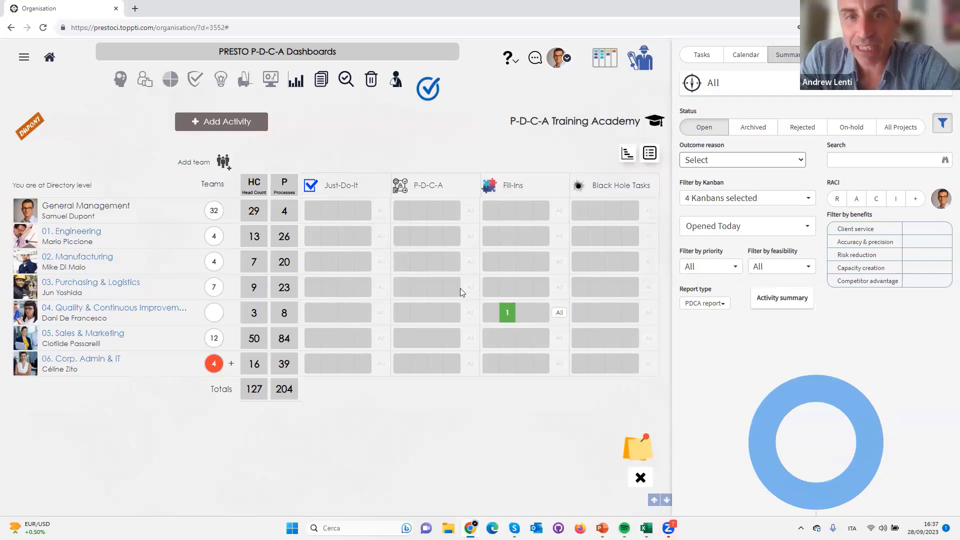
# Start a new activity, consult the exercise list in the presentation, and title the activity "Assist a colleague in resolving issue"
pyautogui.click(225, 125)
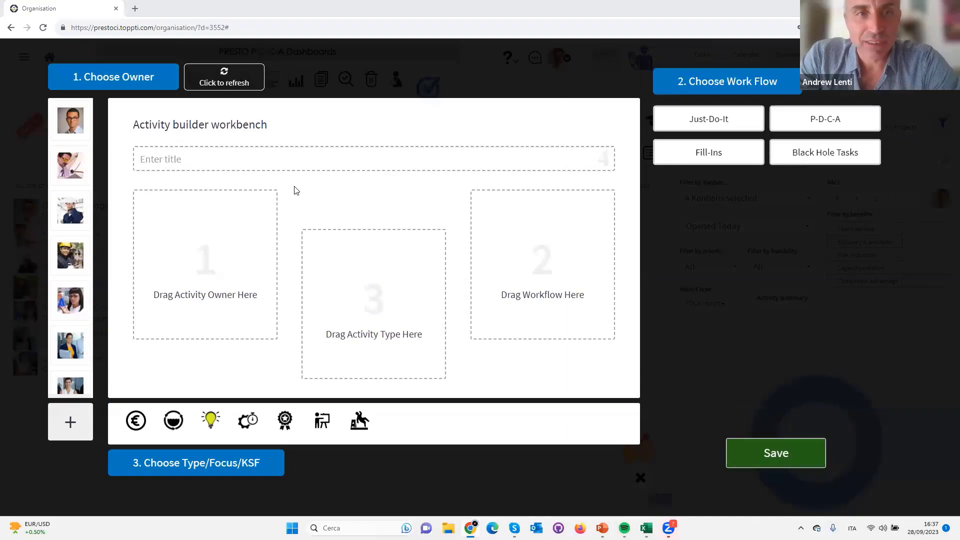
pyautogui.hotkey('alt', 'Tab')
pyautogui.press('Tab')
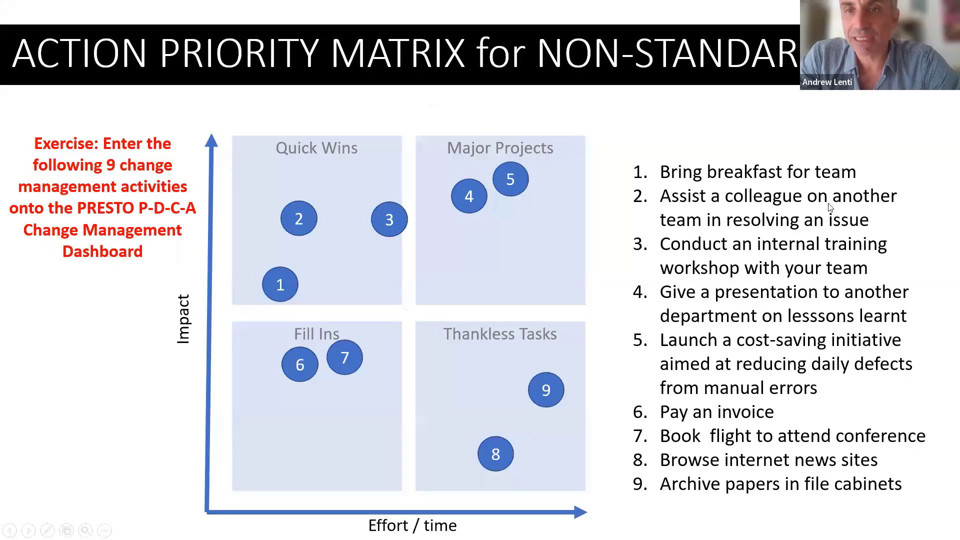
pyautogui.hotkey('alt', 'Tab')
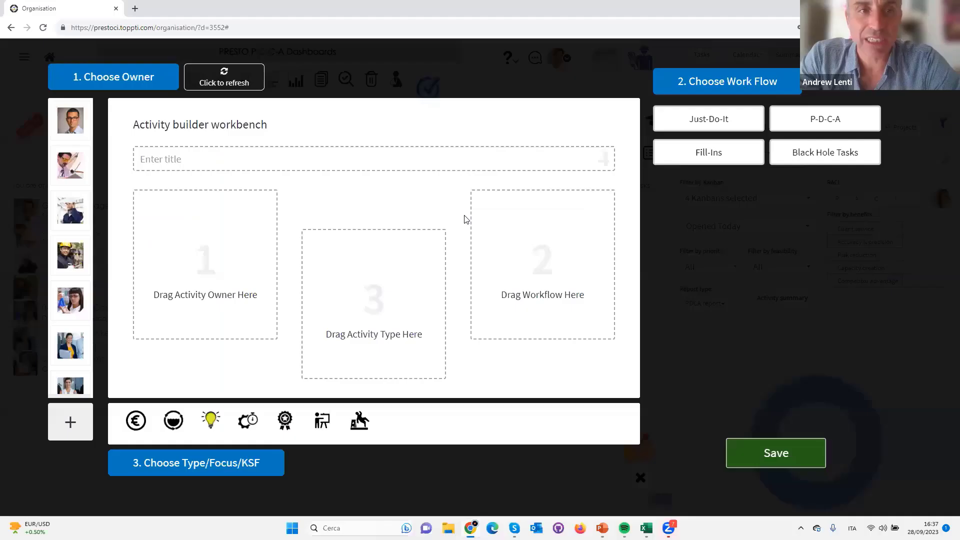
pyautogui.click(235, 160)
pyautogui.write('Assist a colleague in resolving issue')
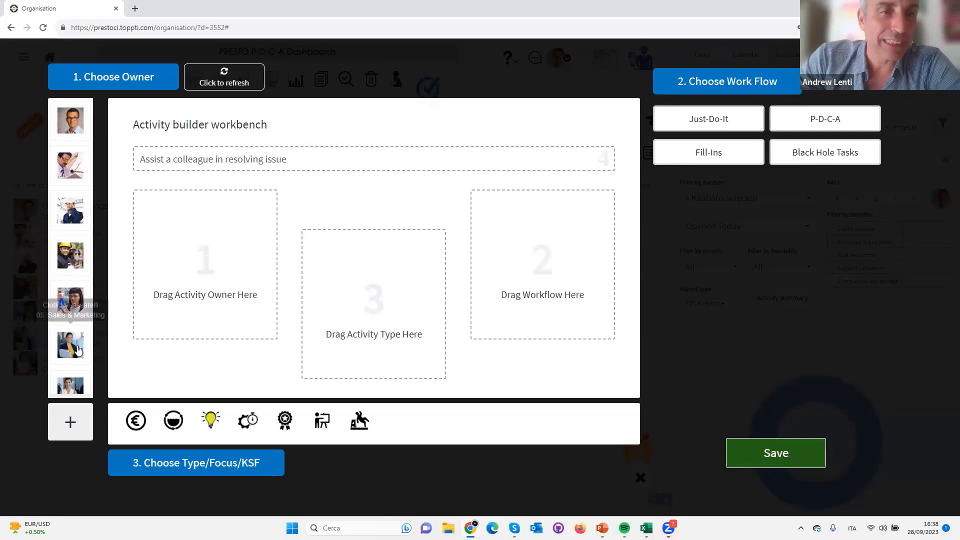
# Assign the head of 02. Sales & Customers Service as owner of the new activity
pyautogui.scroll(-5, 70, 310)
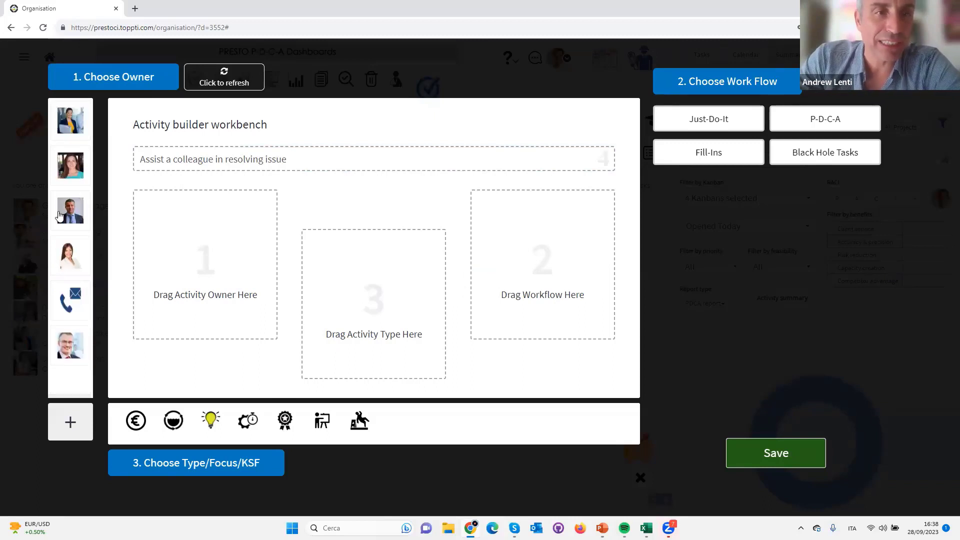
pyautogui.scroll(-5, 70, 165)
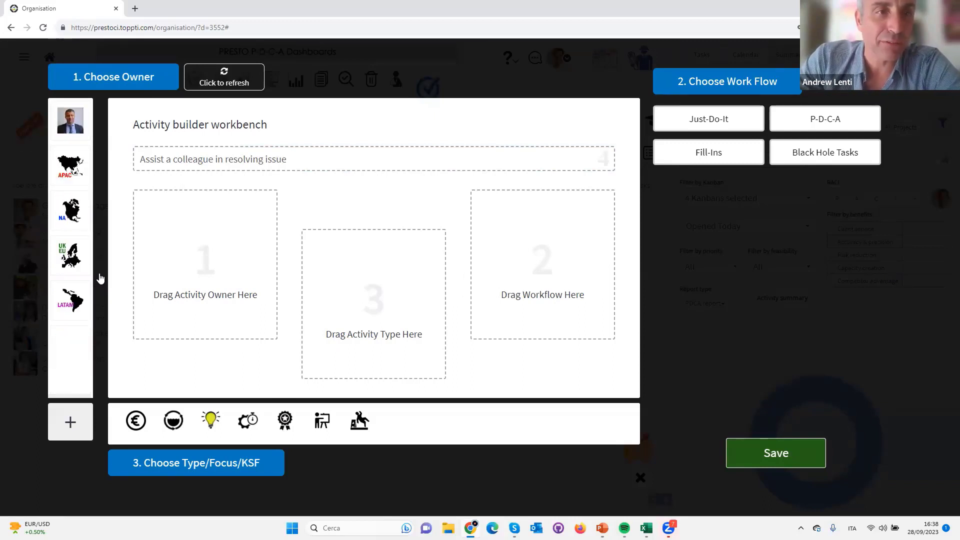
pyautogui.moveTo(63, 127); pyautogui.dragTo(190, 245)
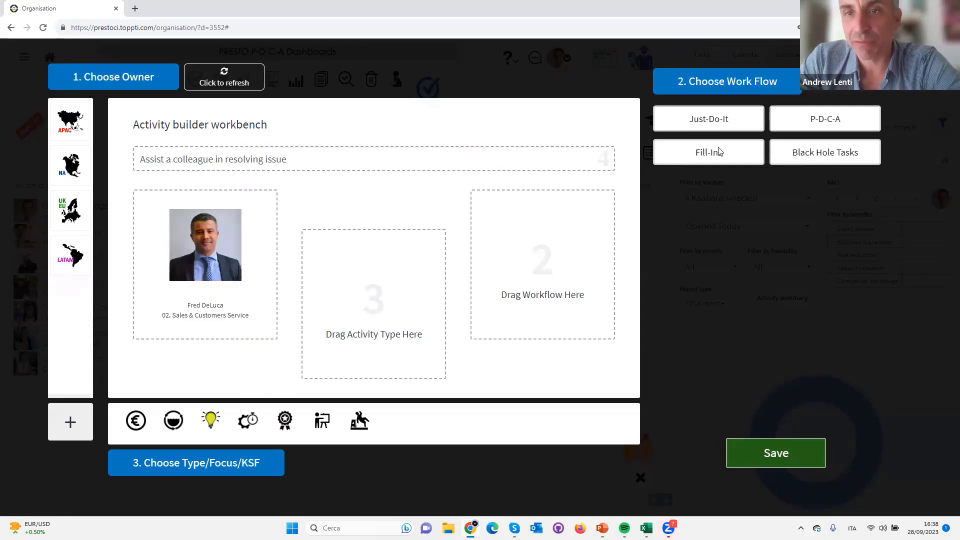
# Give the new activity the Fill-Ins workflow and the People Focus type, and save it
pyautogui.moveTo(720, 153); pyautogui.dragTo(590, 224)
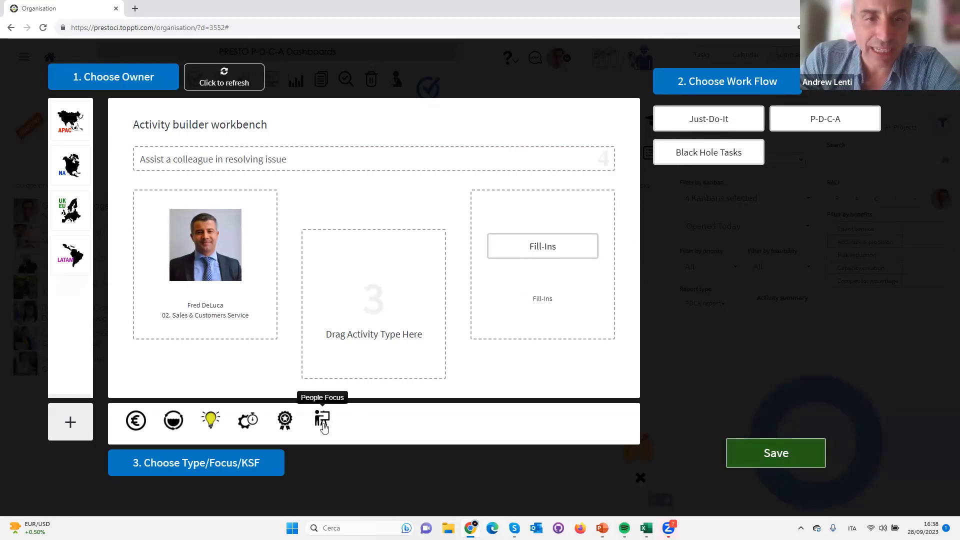
pyautogui.moveTo(324, 427); pyautogui.dragTo(373, 320)
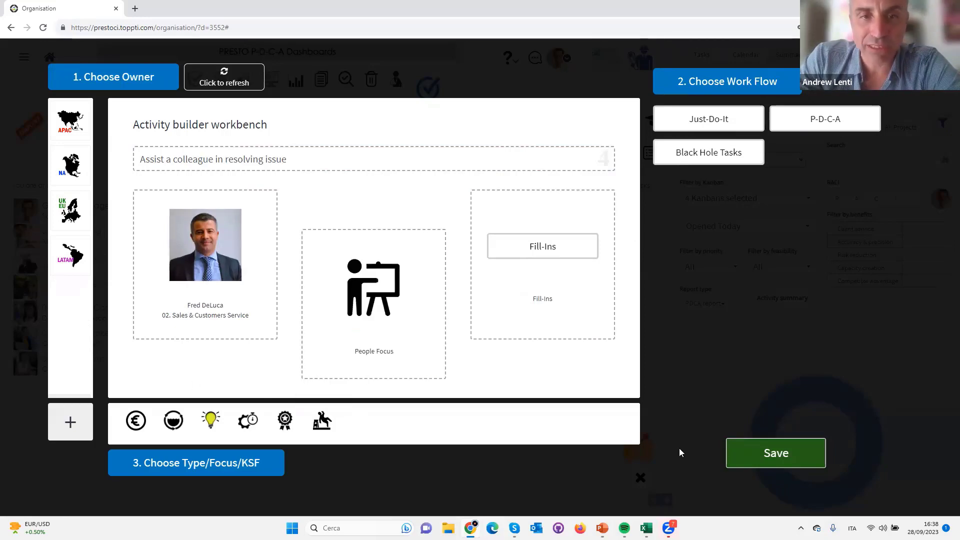
pyautogui.click(776, 453)
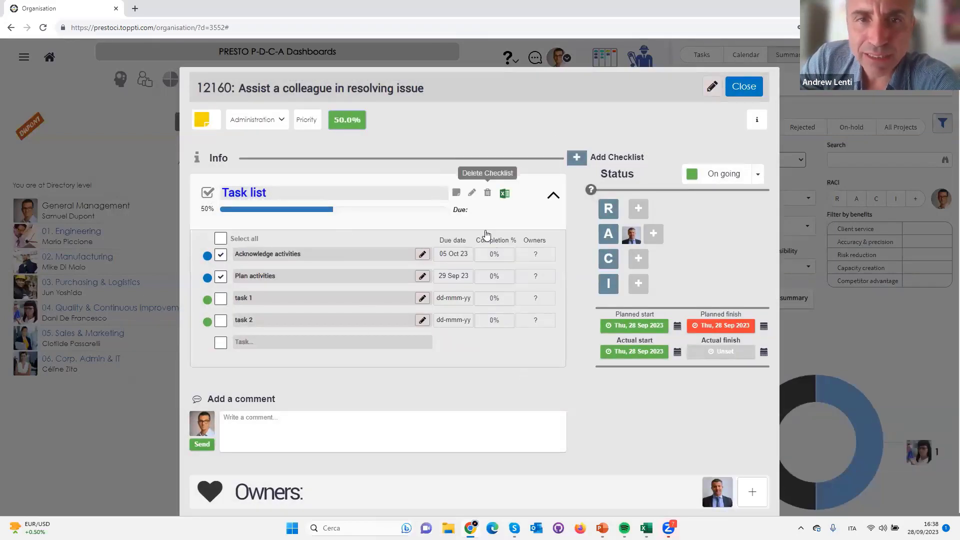
# Delete the default Task list checklist from the colleague-assistance activity
pyautogui.click(488, 193)
pyautogui.click(429, 223)
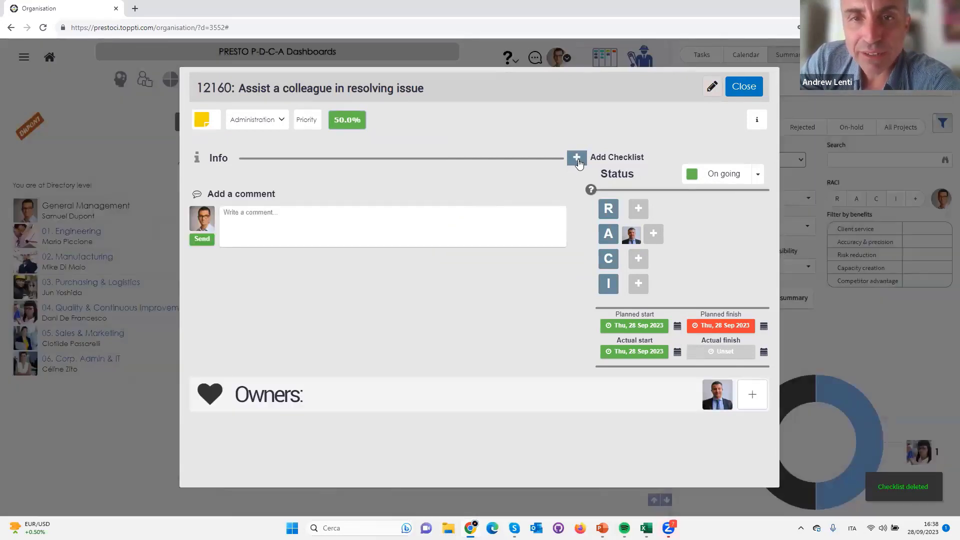
# Add a checklist from a template, opening the list of importable checklists and consulting the exercise list in the presentation
pyautogui.click(577, 159)
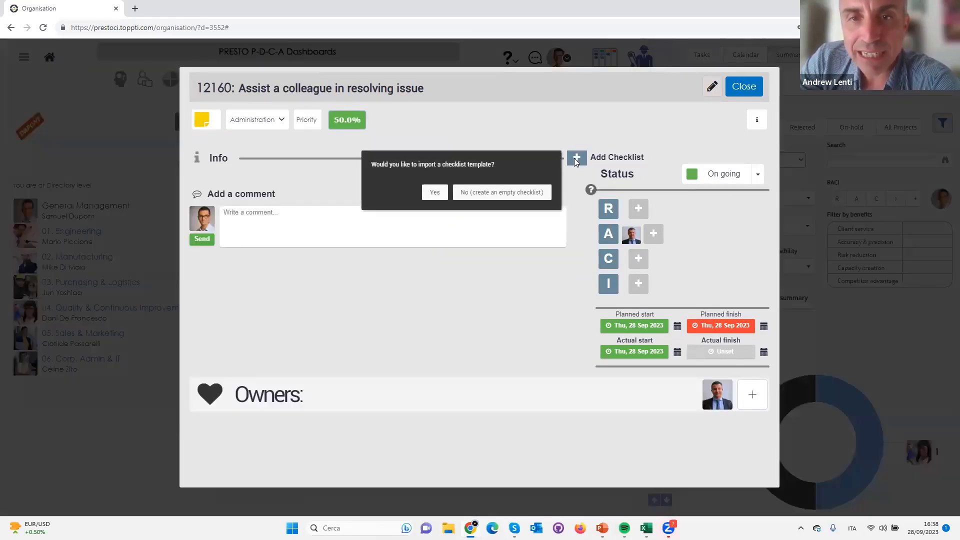
pyautogui.click(434, 191)
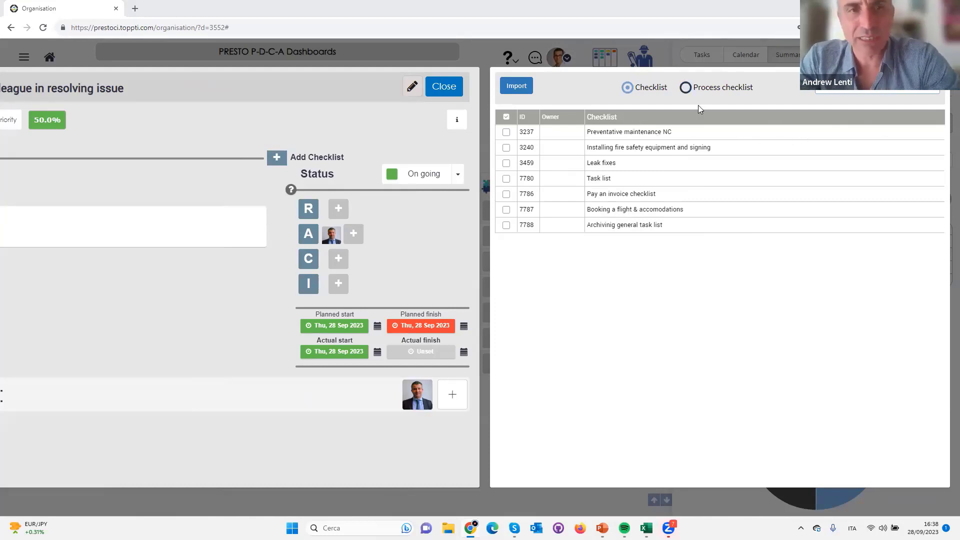
pyautogui.hotkey('alt', 'Tab')
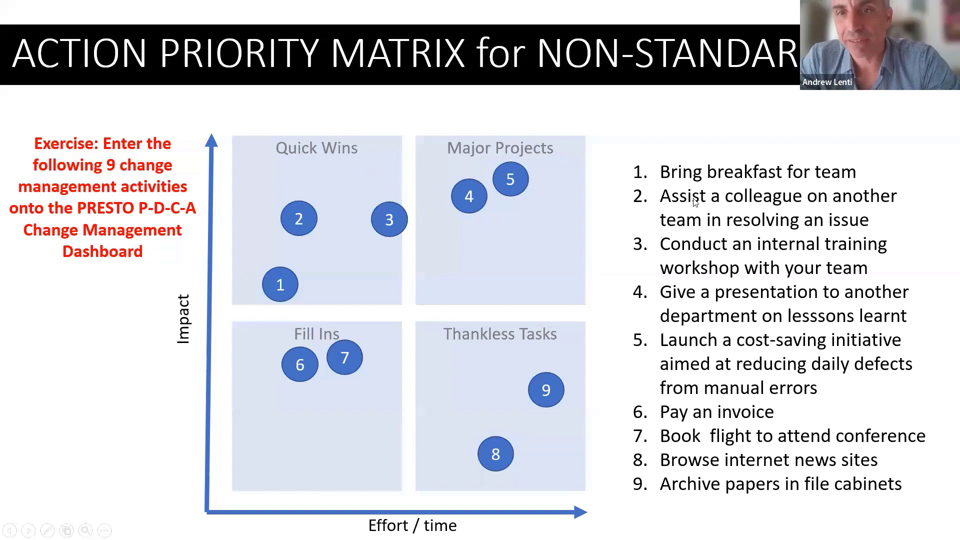
pyautogui.hotkey('alt', 'Tab')
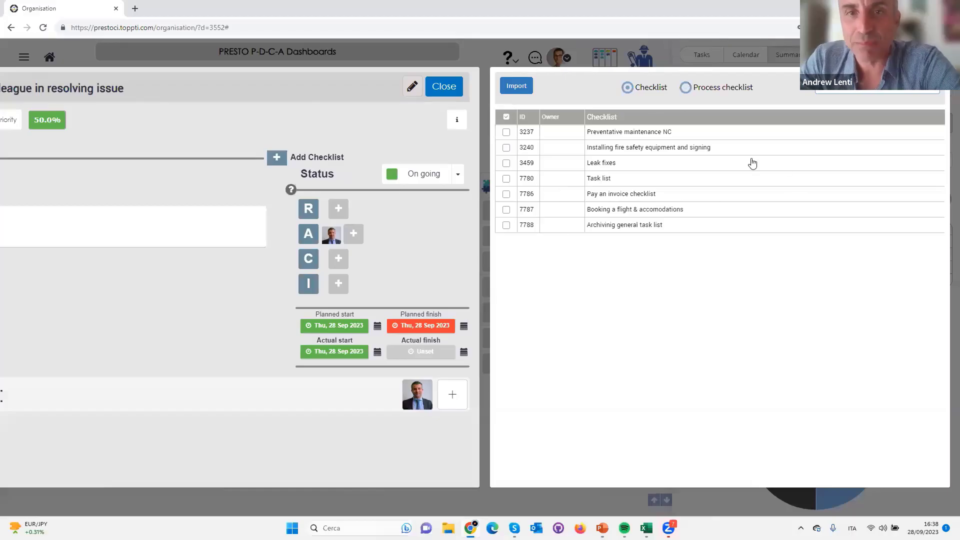
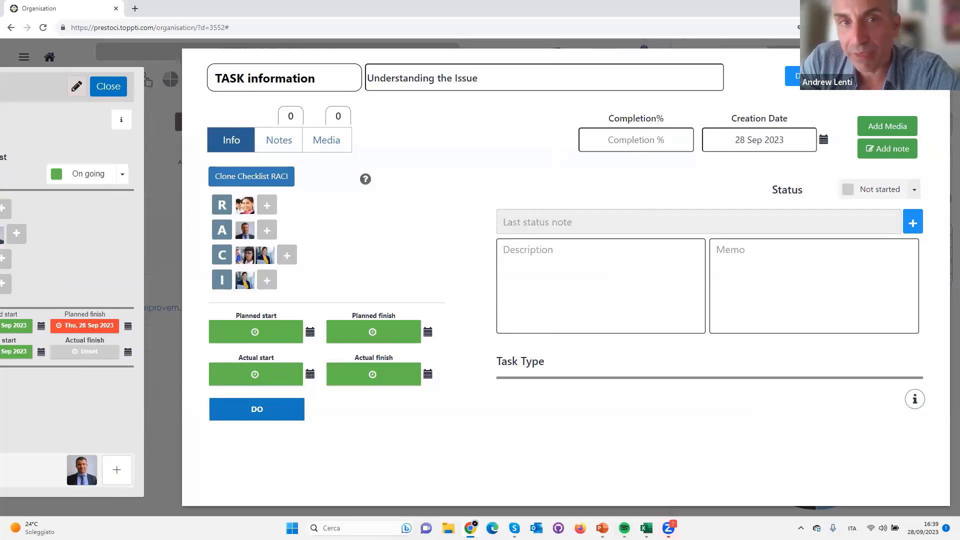
# Set the colleague-assistance activity's planned start to 1 Oct 2023 and its planned finish to 31 Oct 2023
pyautogui.click(796, 76)
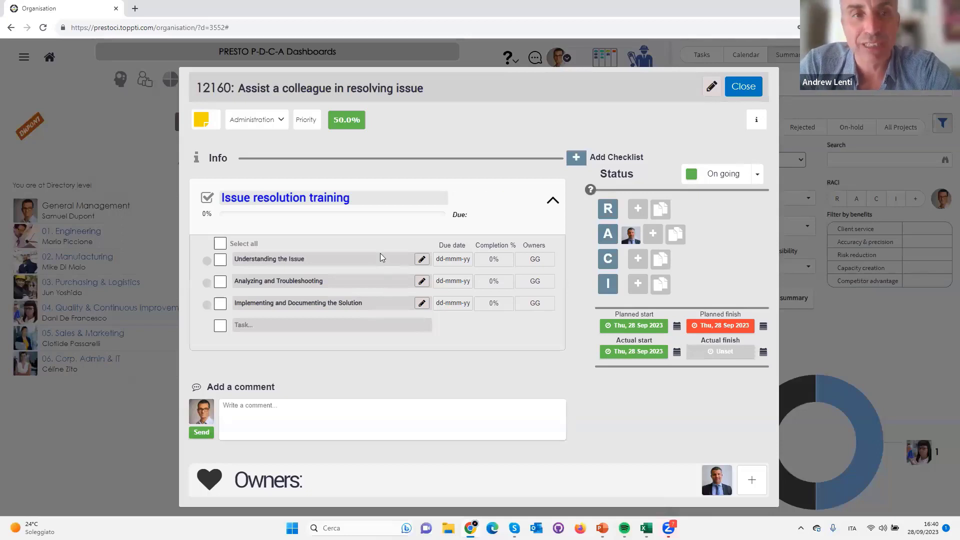
pyautogui.click(642, 326)
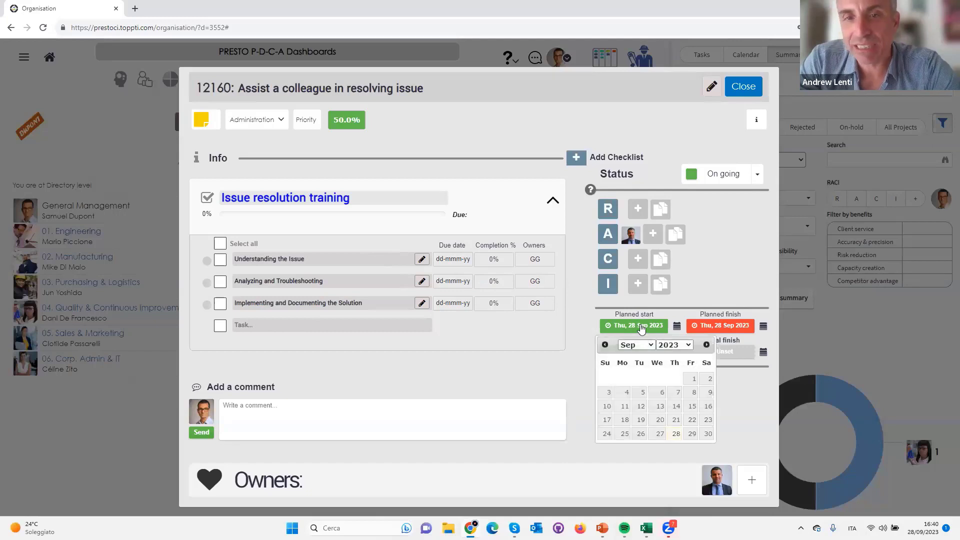
pyautogui.click(706, 345)
pyautogui.click(608, 379)
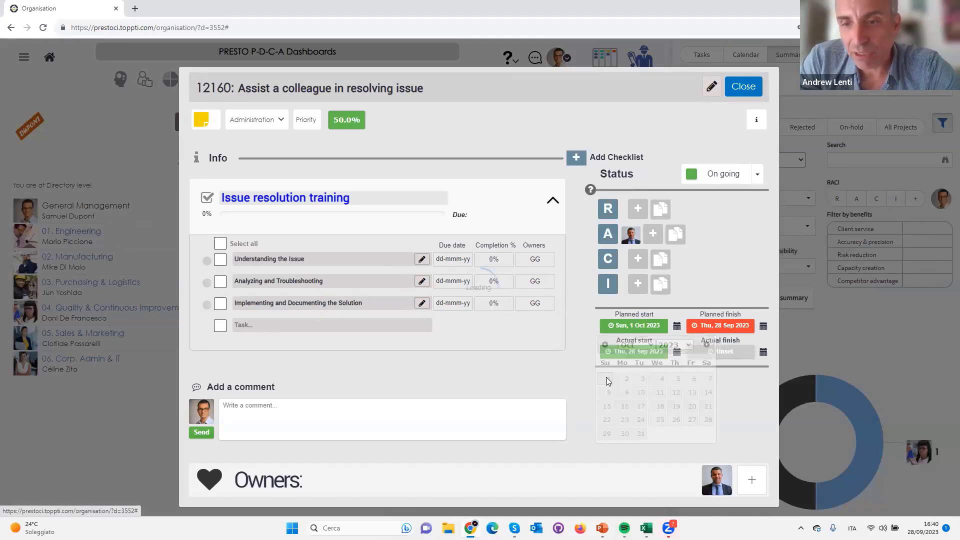
pyautogui.click(724, 327)
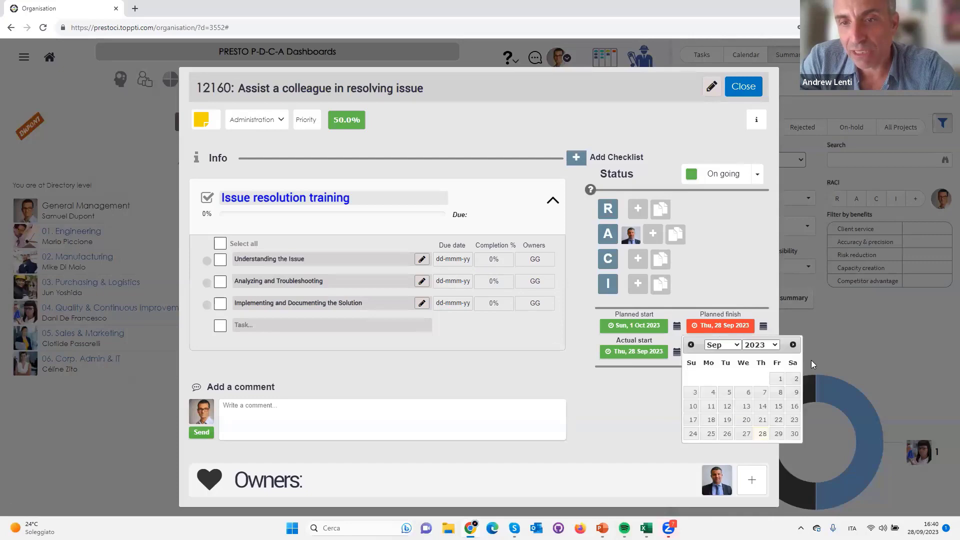
pyautogui.click(793, 344)
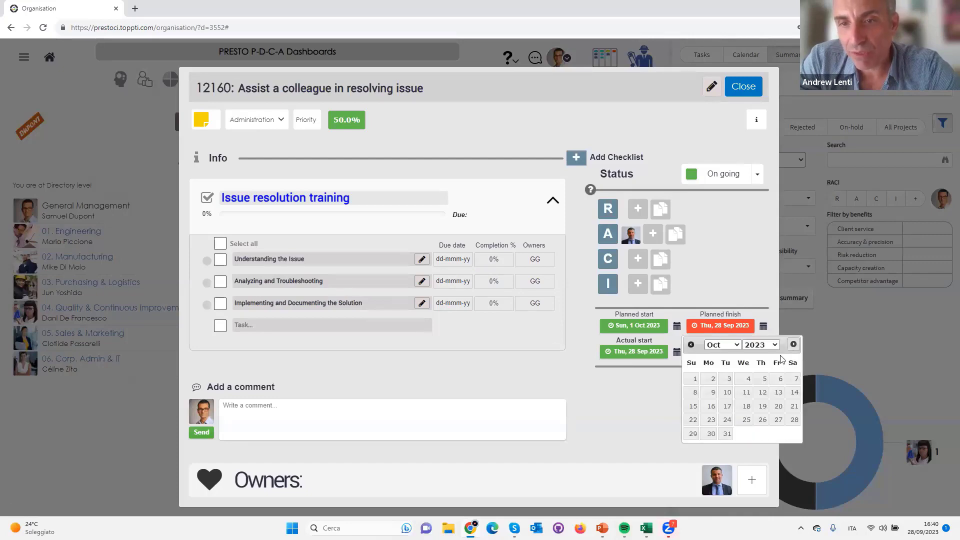
pyautogui.click(726, 434)
pyautogui.click(750, 87)
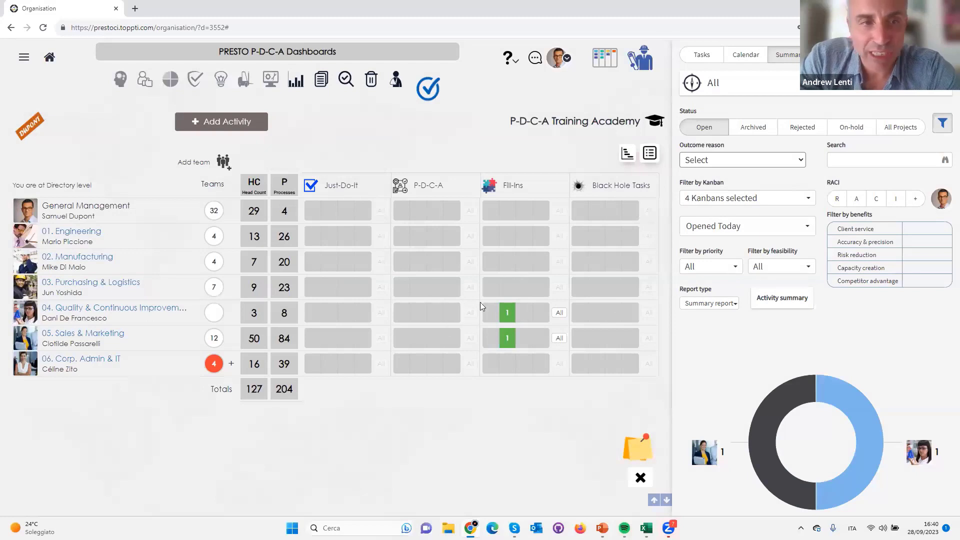
# Open the Bring in breakfast for team activity, change its Kanban type from Fill-Ins to Just-Do-It, and commit the change
pyautogui.click(507, 312)
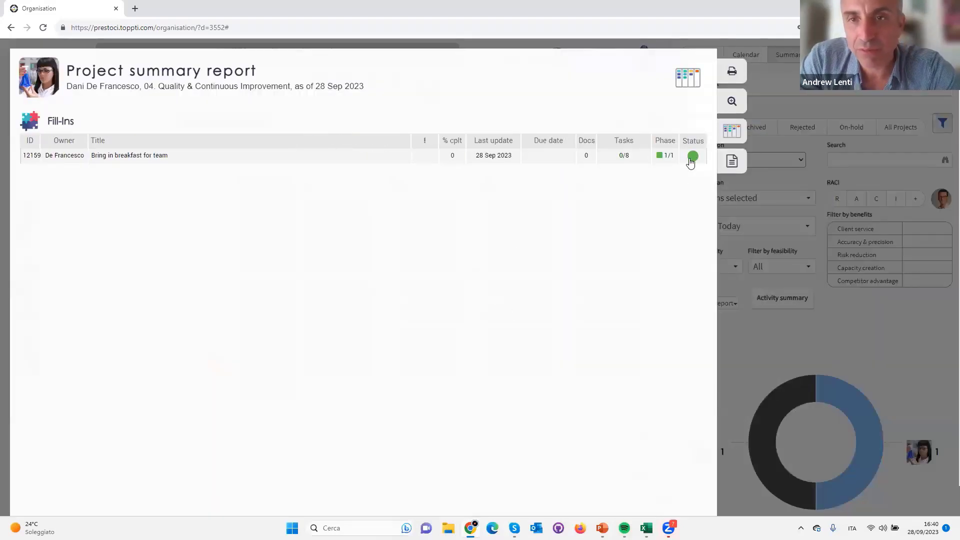
pyautogui.click(693, 157)
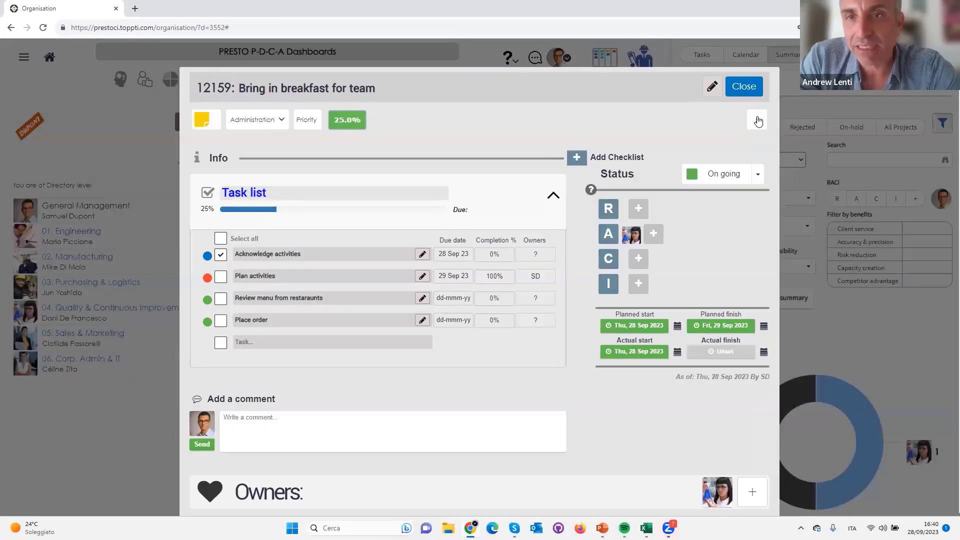
pyautogui.click(758, 120)
pyautogui.click(83, 239)
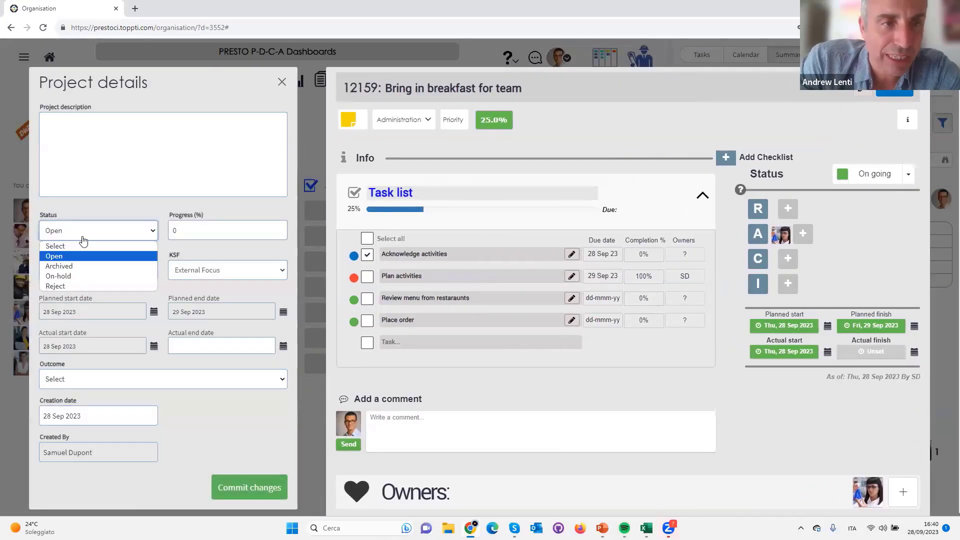
pyautogui.click(89, 238)
pyautogui.click(86, 272)
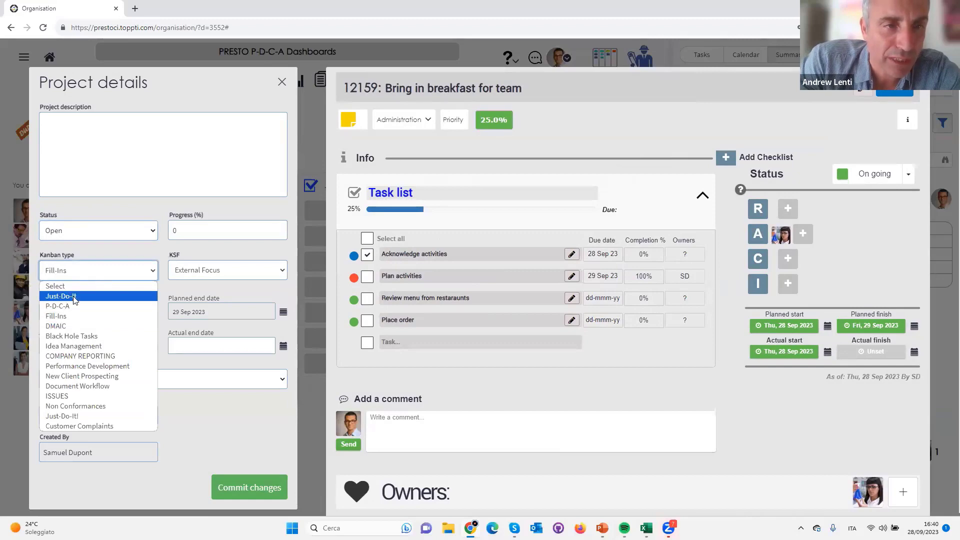
pyautogui.click(80, 295)
pyautogui.click(255, 485)
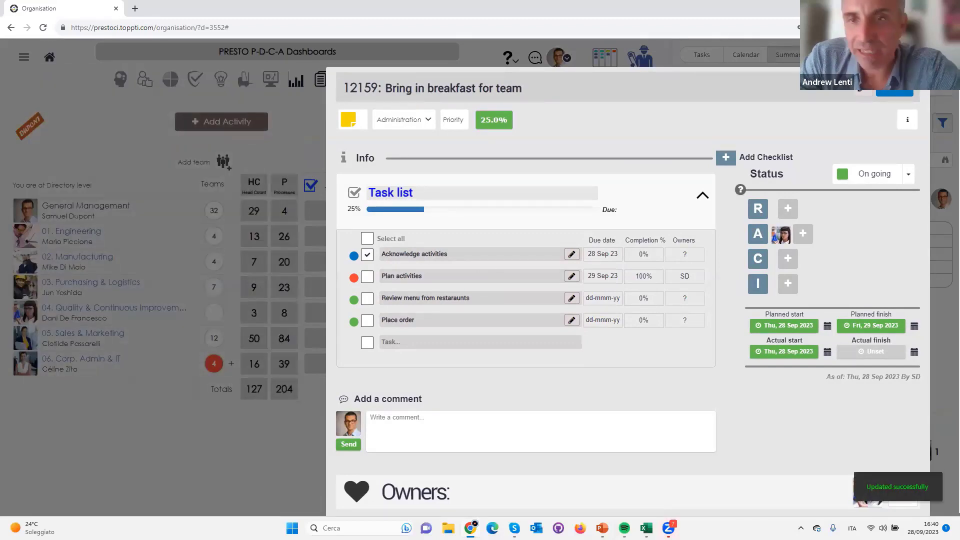
pyautogui.click(770, 87)
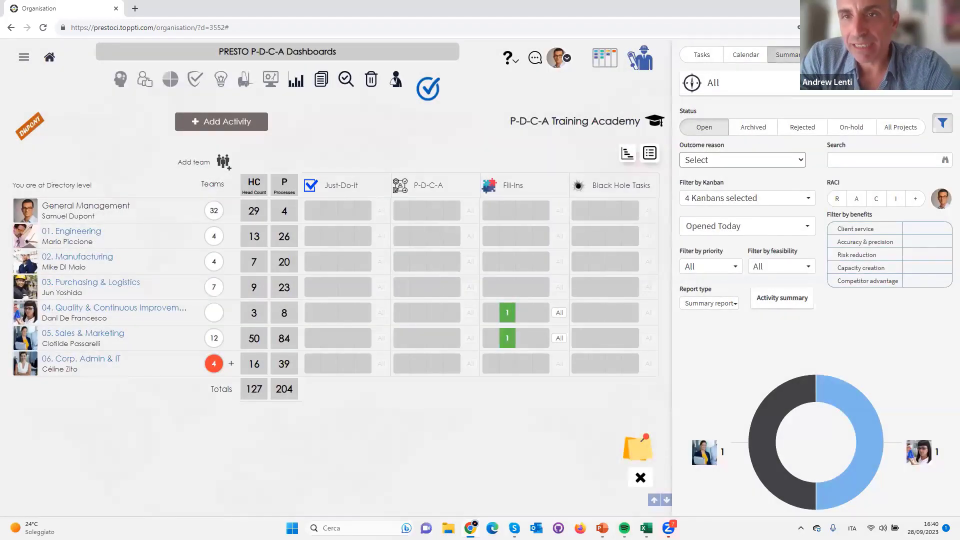
# Show the dashboard's activities by type and status, along with the P-D-C-A phase counts
pyautogui.click(649, 153)
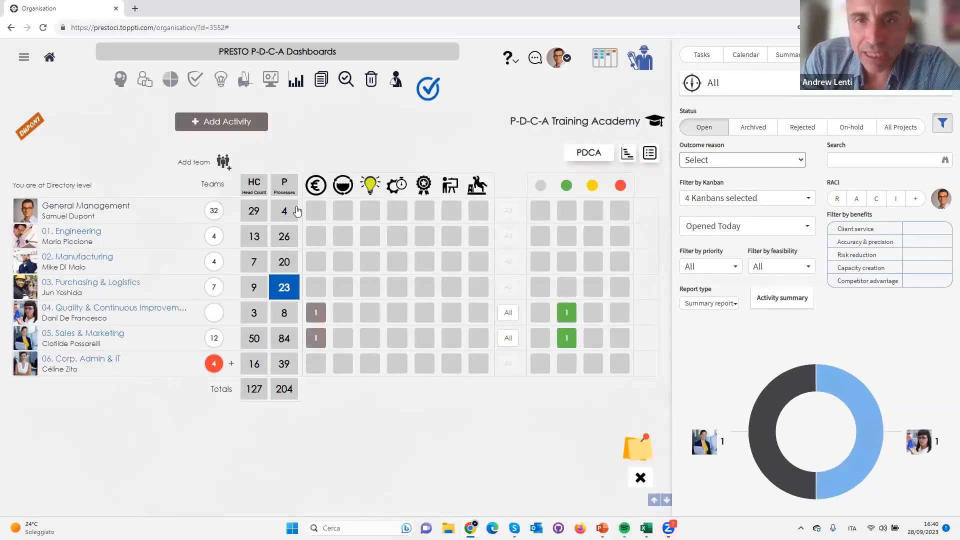
pyautogui.click(594, 153)
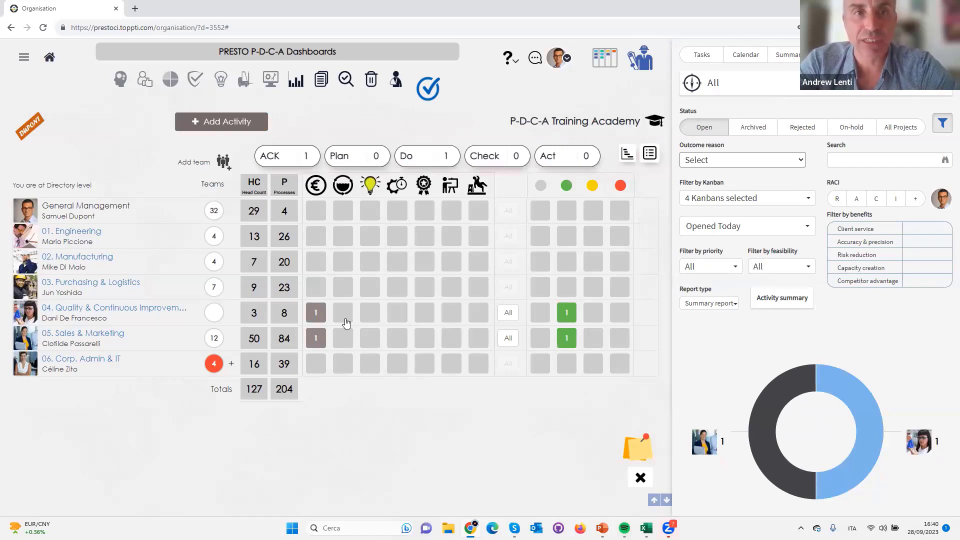
# Switch to the PowerPoint slide show and consult the action priority matrix for non-standard activities
pyautogui.hotkey('alt', 'Tab')
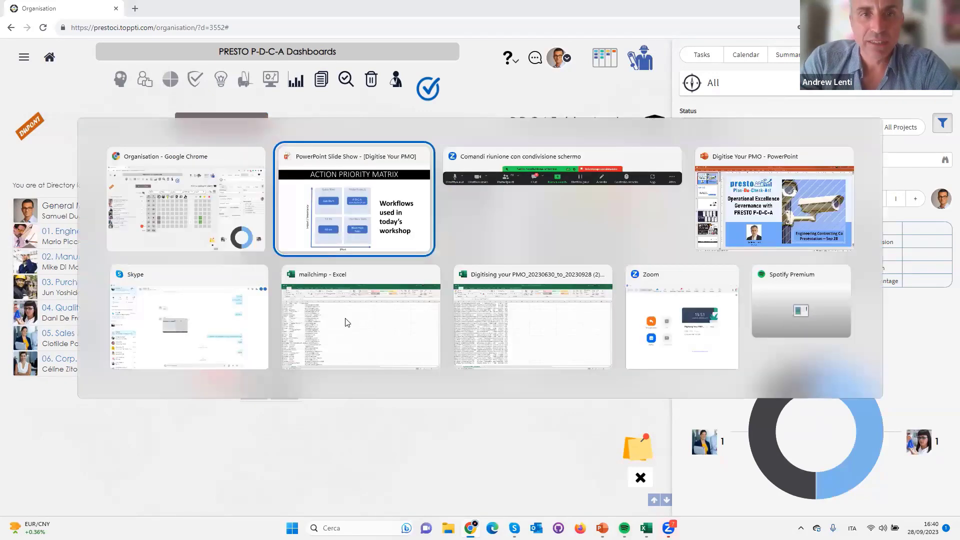
pyautogui.press('Left')
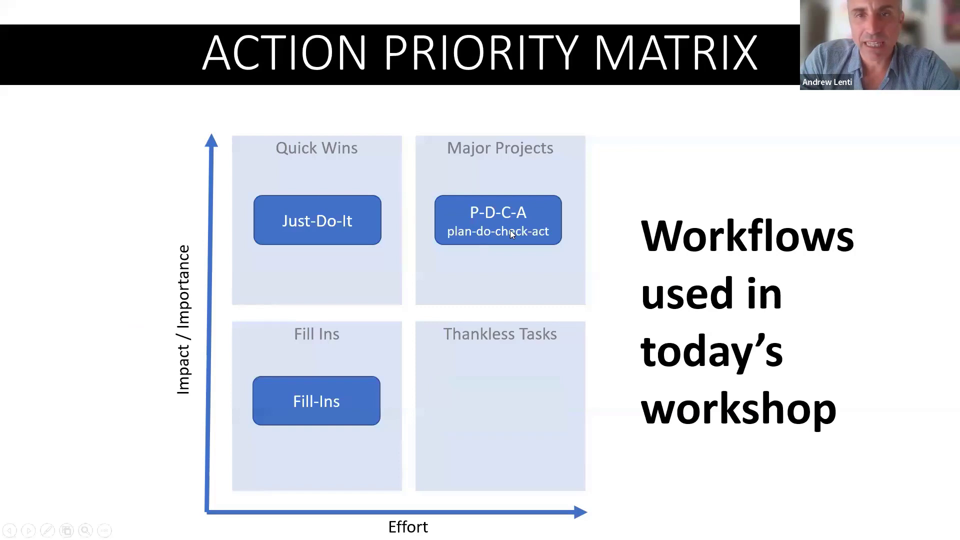
pyautogui.press('Right')
pyautogui.press('Right')
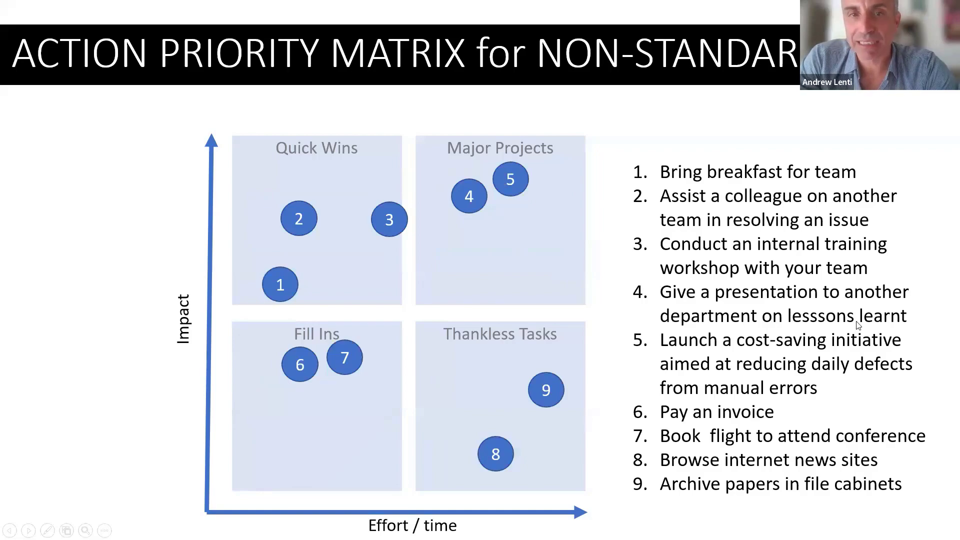
# Return to the dashboard and start an activity titled "Present lessons learnt in HR to manufacturing team", owned by the head of 06. Corp. Admin & IT
pyautogui.hotkey('alt', 'Tab')
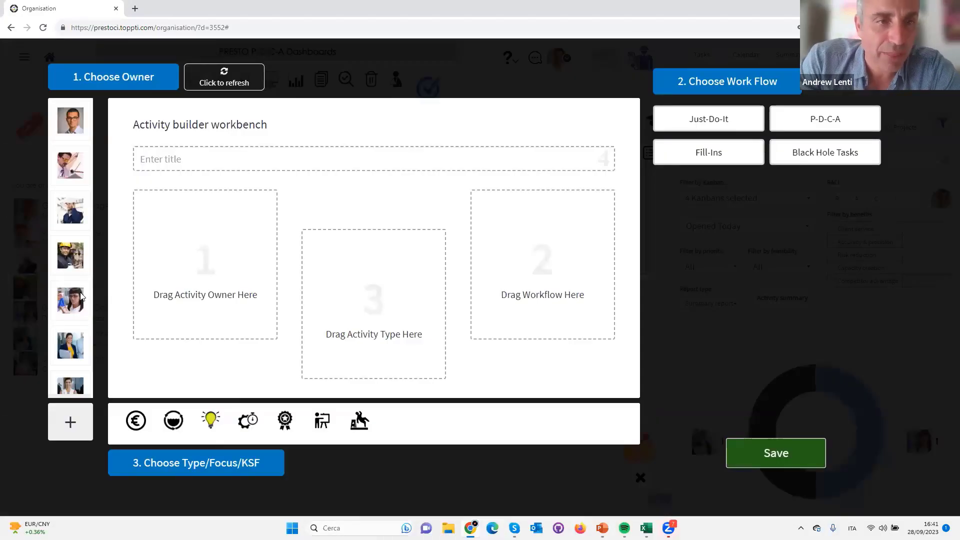
pyautogui.scroll(-1, 70, 225)
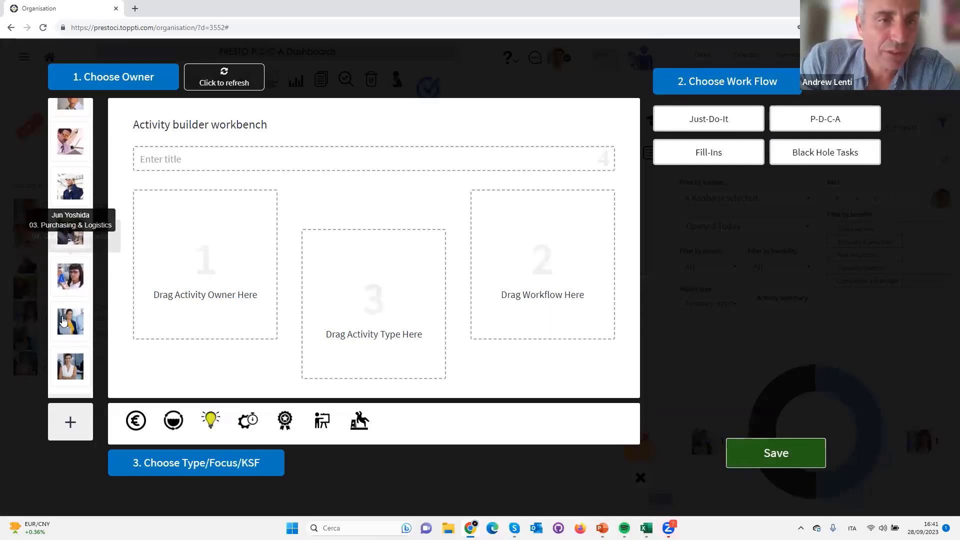
pyautogui.moveTo(70, 367); pyautogui.dragTo(212, 245)
pyautogui.click(189, 164)
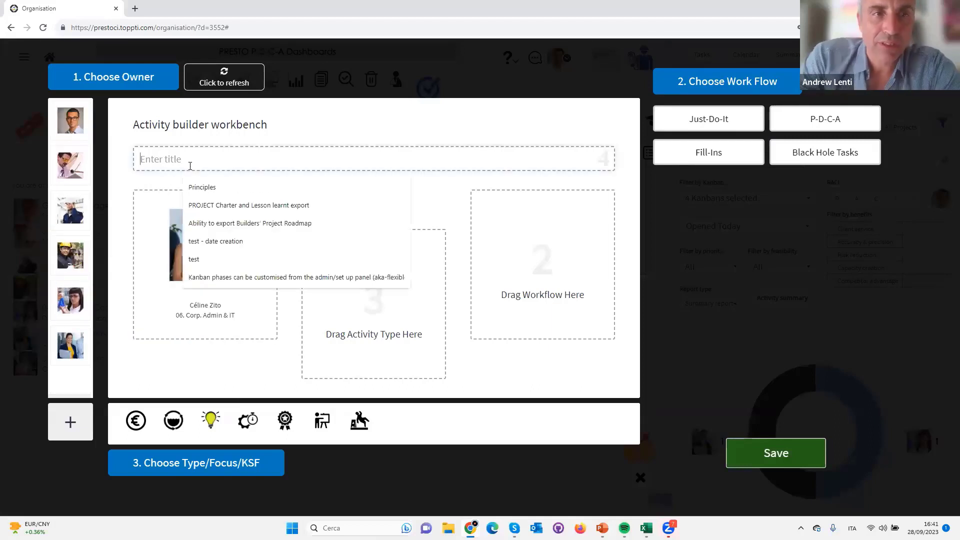
pyautogui.write('Present lessons le')
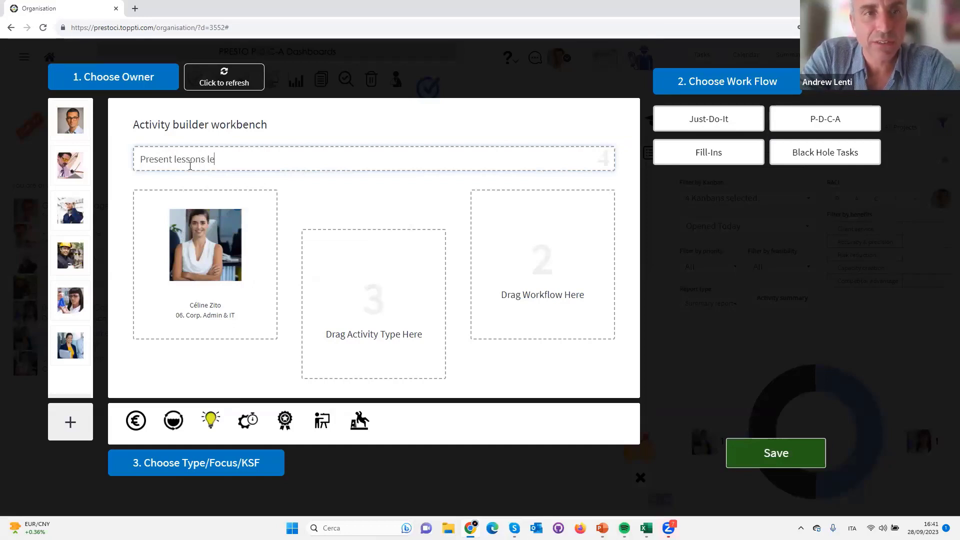
pyautogui.write('arnt in HR to')
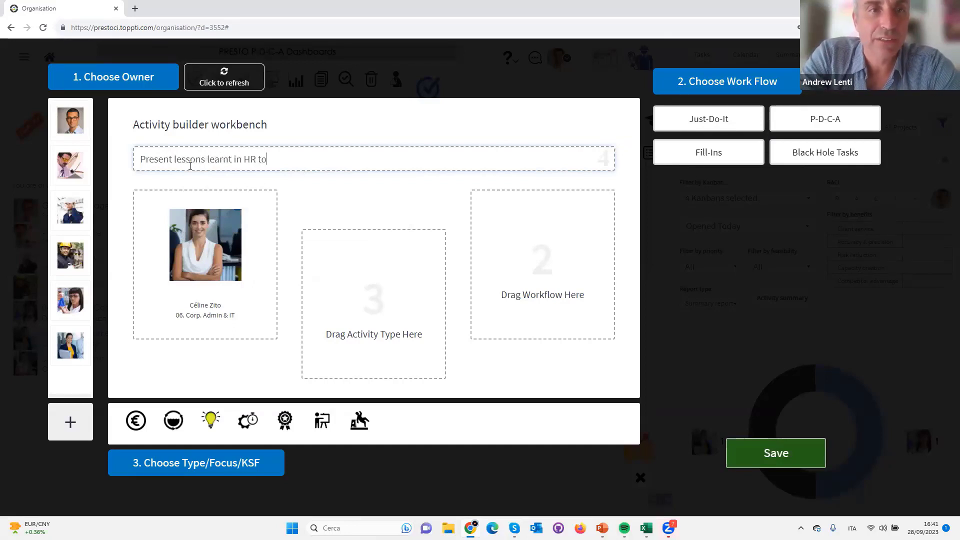
pyautogui.write(' manufac')
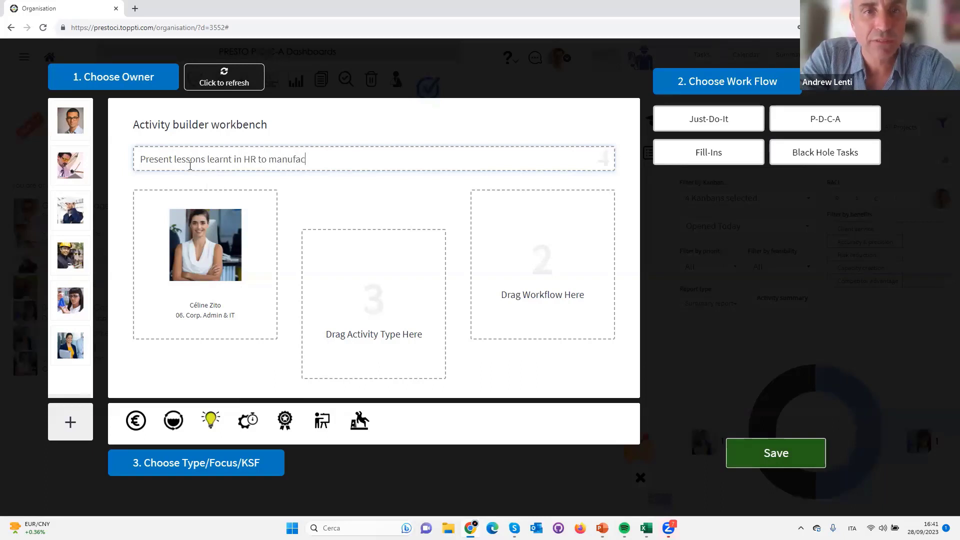
pyautogui.write('turing team')
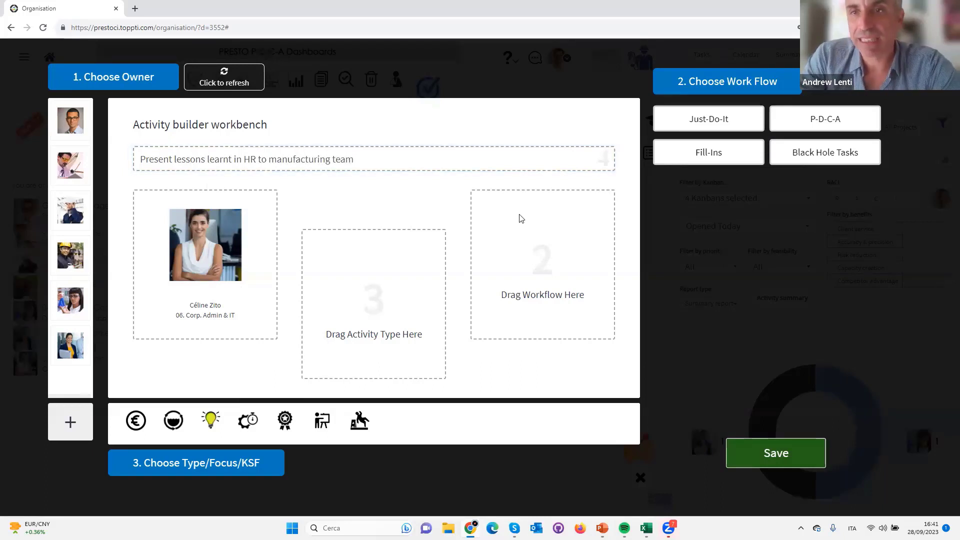
# Give the new activity the P-D-C-A workflow and the presenter-at-board type, and save it
pyautogui.moveTo(802, 119); pyautogui.dragTo(465, 263)
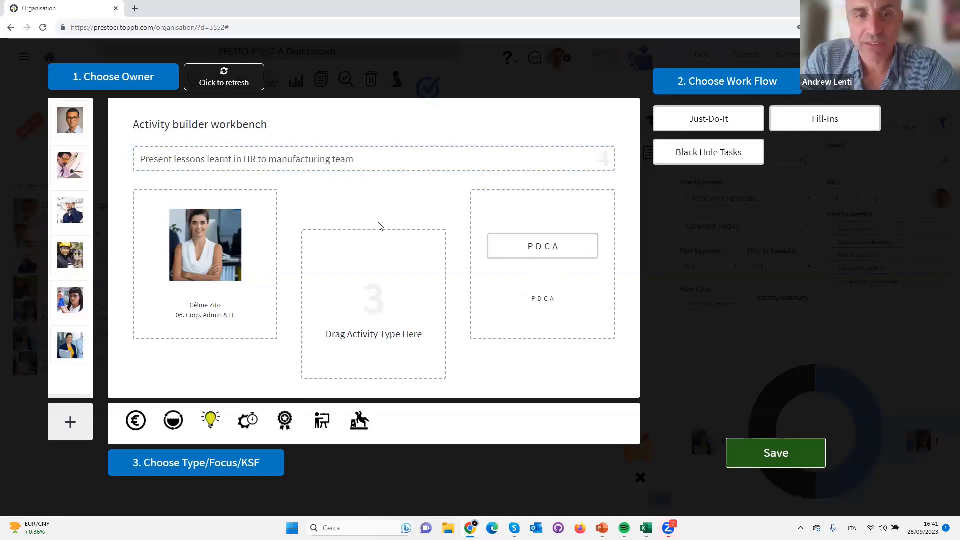
pyautogui.moveTo(322, 420); pyautogui.dragTo(420, 290)
pyautogui.click(780, 464)
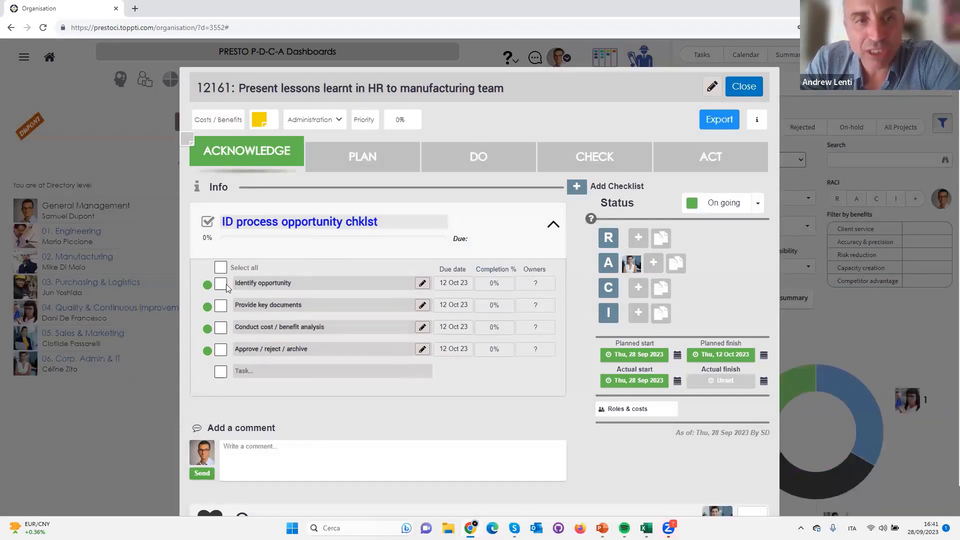
# Import the Lessons learnt presentation & documentation checklist template into the activity's DO phase
pyautogui.click(378, 159)
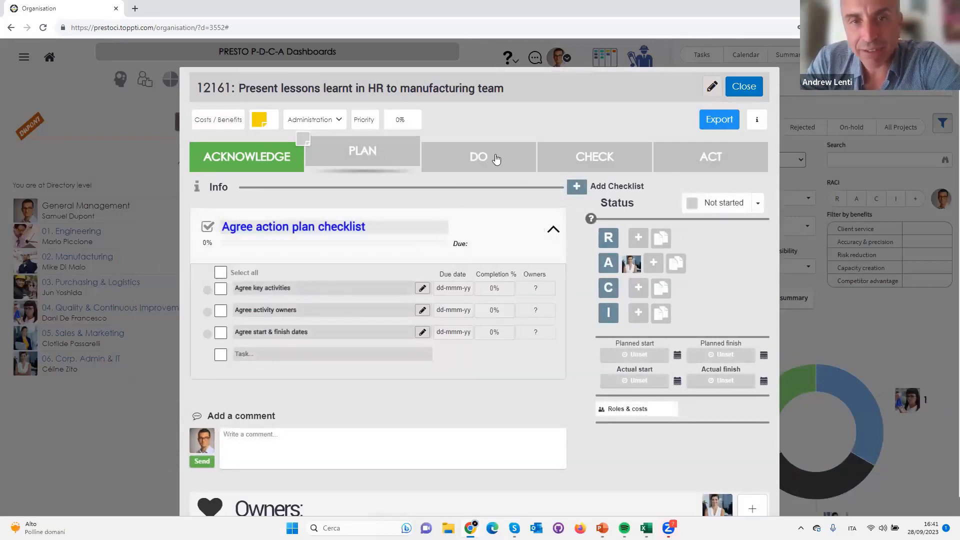
pyautogui.click(496, 159)
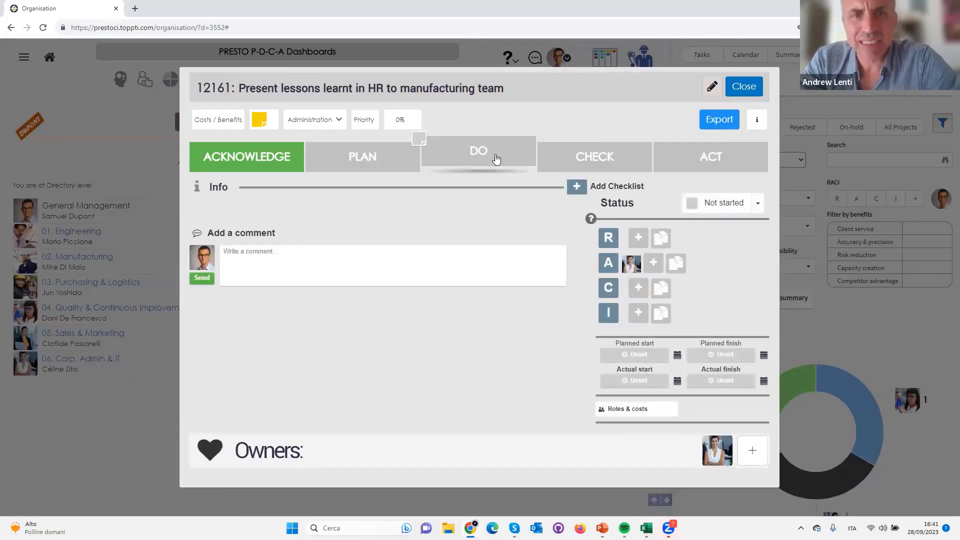
pyautogui.hotkey('alt', 'Tab')
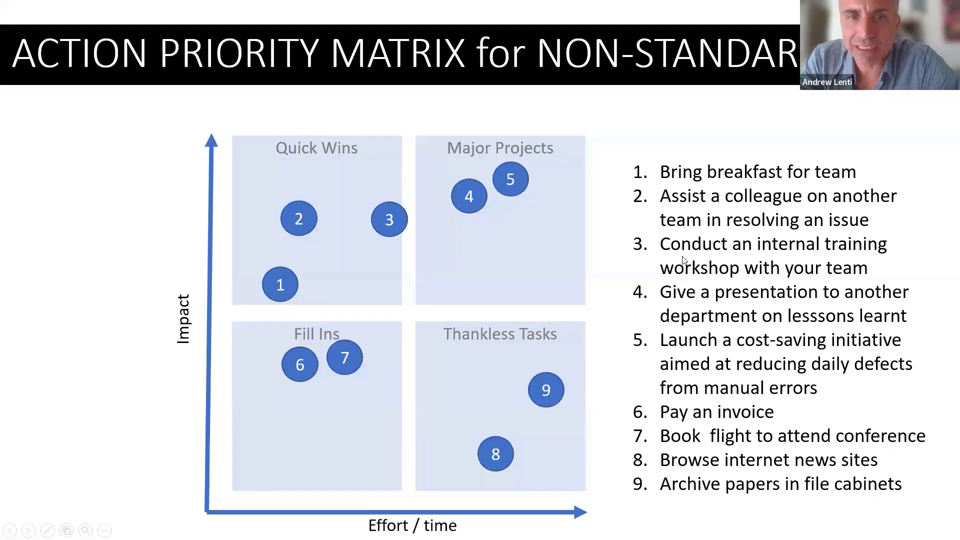
pyautogui.hotkey('alt', 'Tab')
pyautogui.click(577, 188)
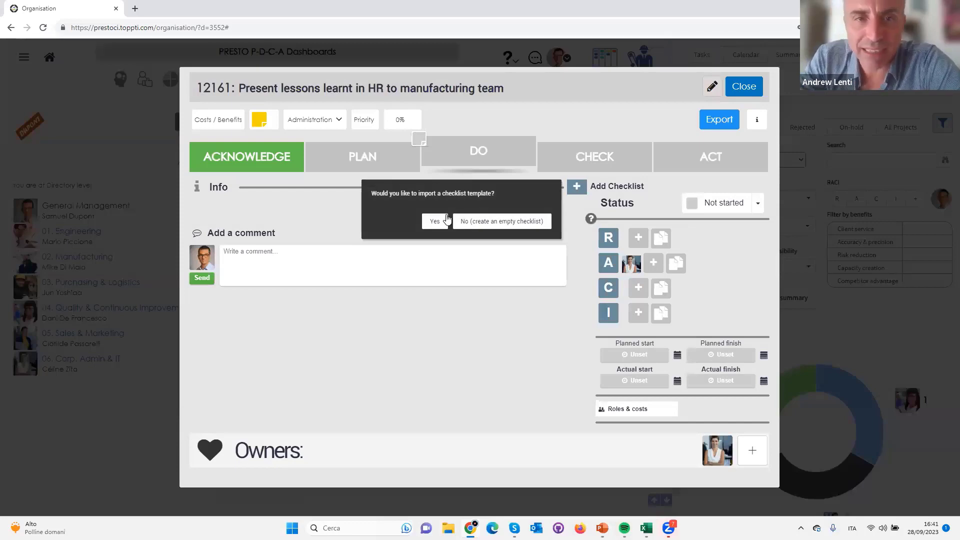
pyautogui.click(438, 220)
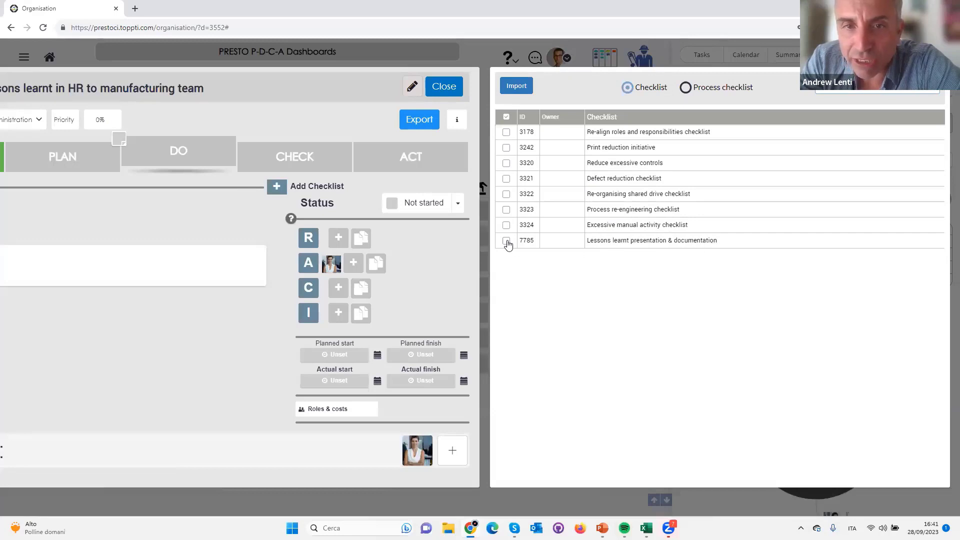
pyautogui.click(516, 87)
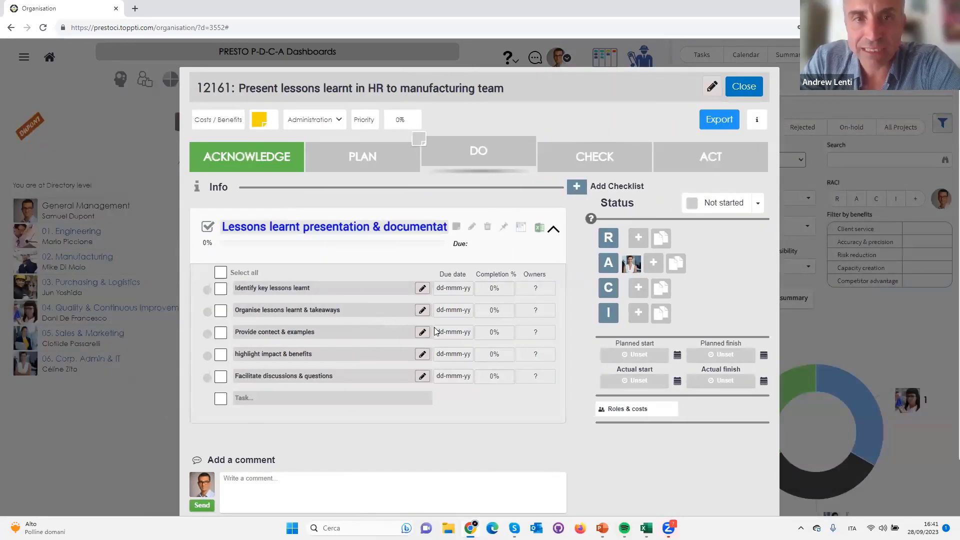
# Review the checklists of the CHECK and ACT phases and return to the ACKNOWLEDGE phase
pyautogui.click(579, 161)
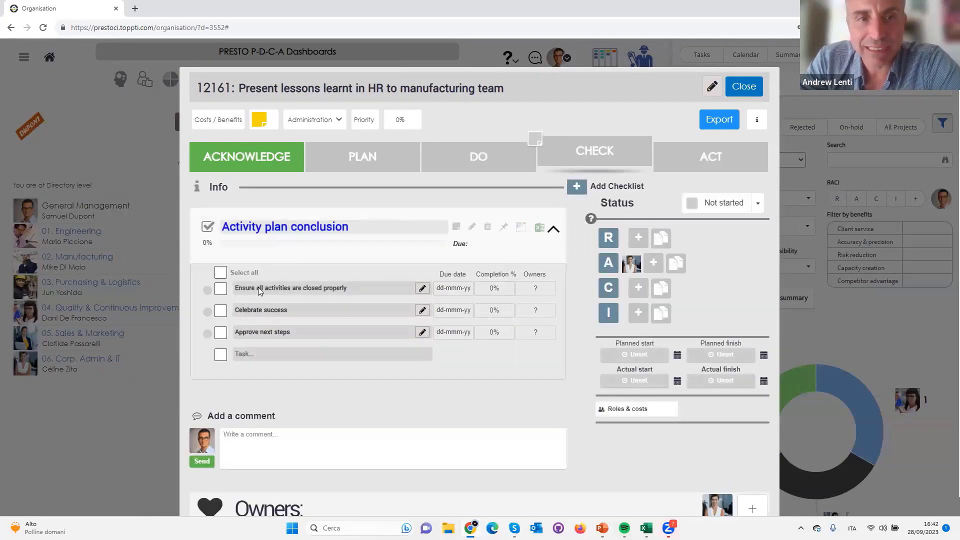
pyautogui.click(669, 162)
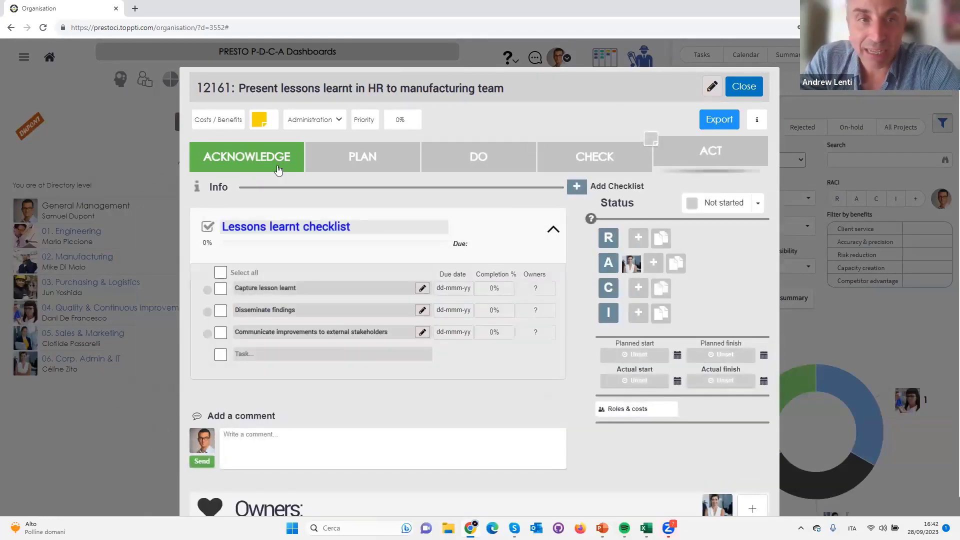
pyautogui.click(246, 164)
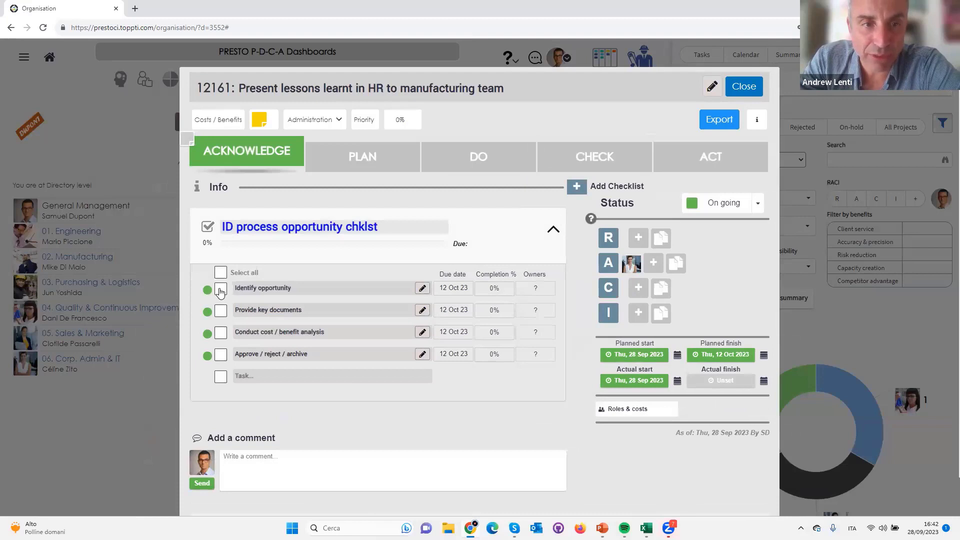
# Complete all tasks in the ACKNOWLEDGE checklist and mark Agree key activities as done in the PLAN checklist
pyautogui.click(221, 290)
pyautogui.click(231, 275)
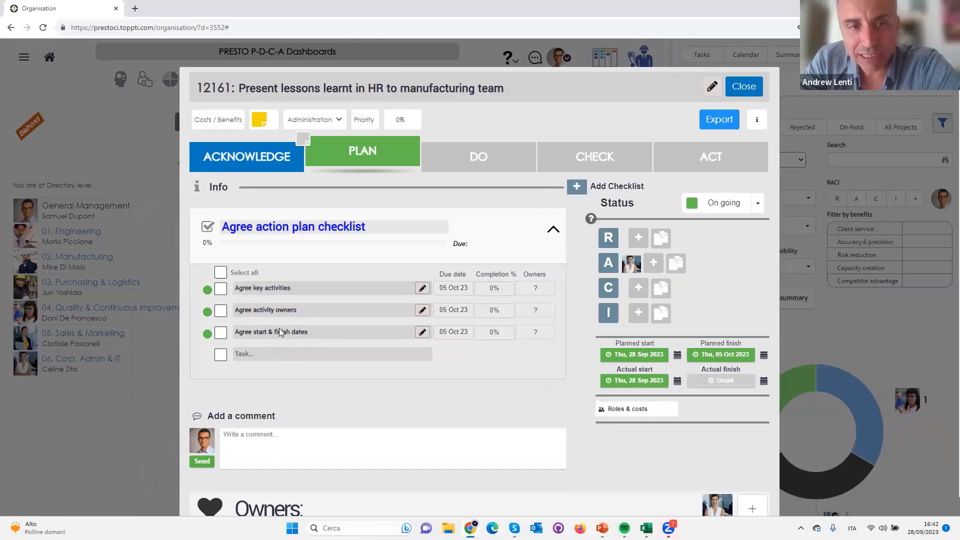
pyautogui.click(483, 161)
pyautogui.click(339, 168)
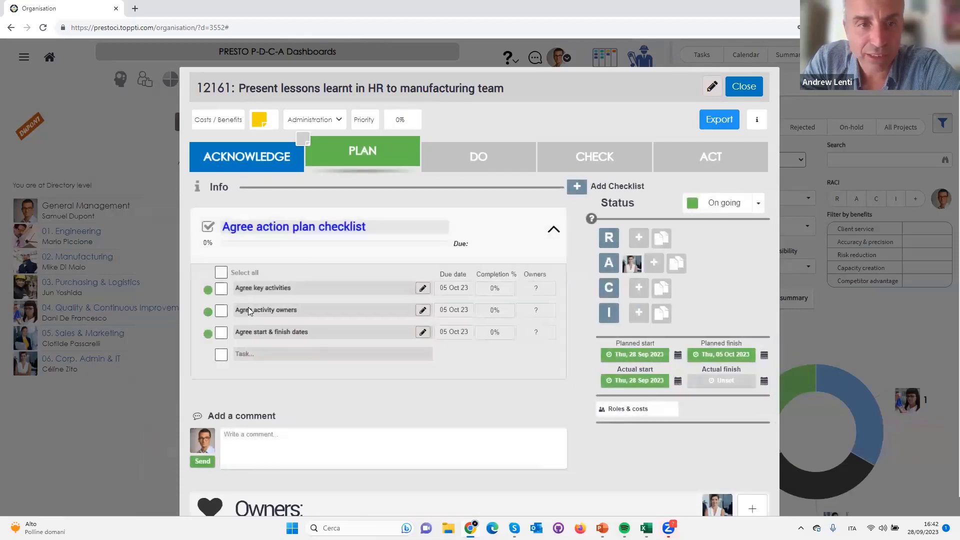
pyautogui.click(221, 290)
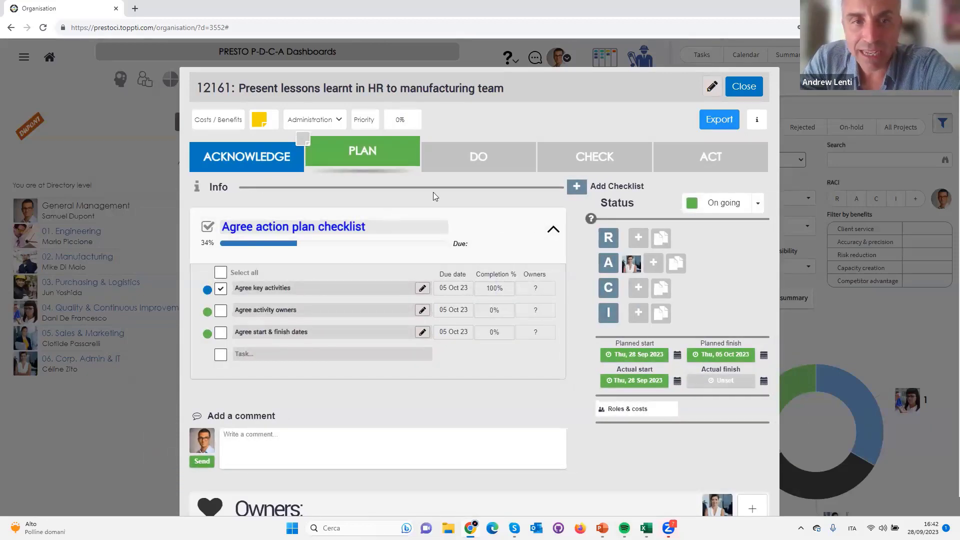
# Add the head of 02. Manufacturing and a second colleague as Responsible for the DO phase, and consult the RACI role definitions
pyautogui.click(465, 168)
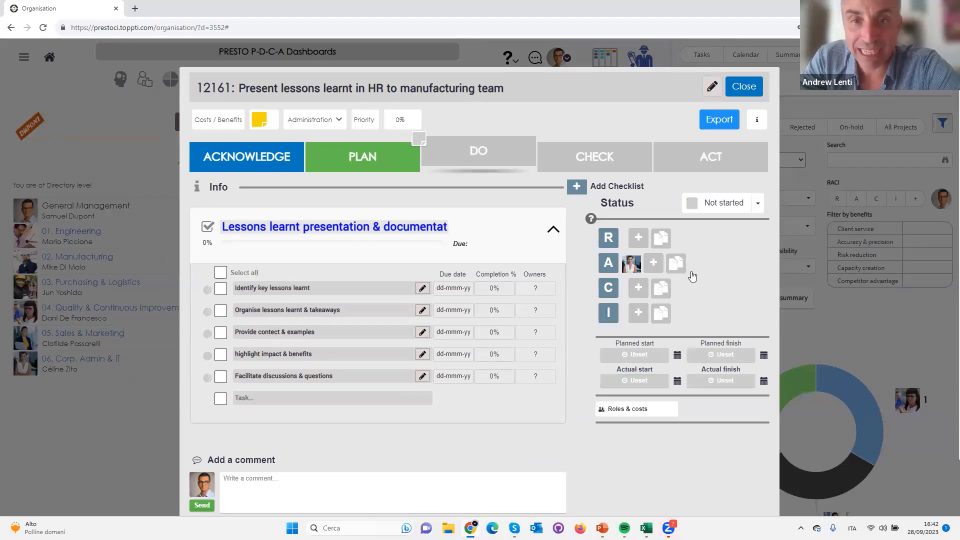
pyautogui.click(643, 242)
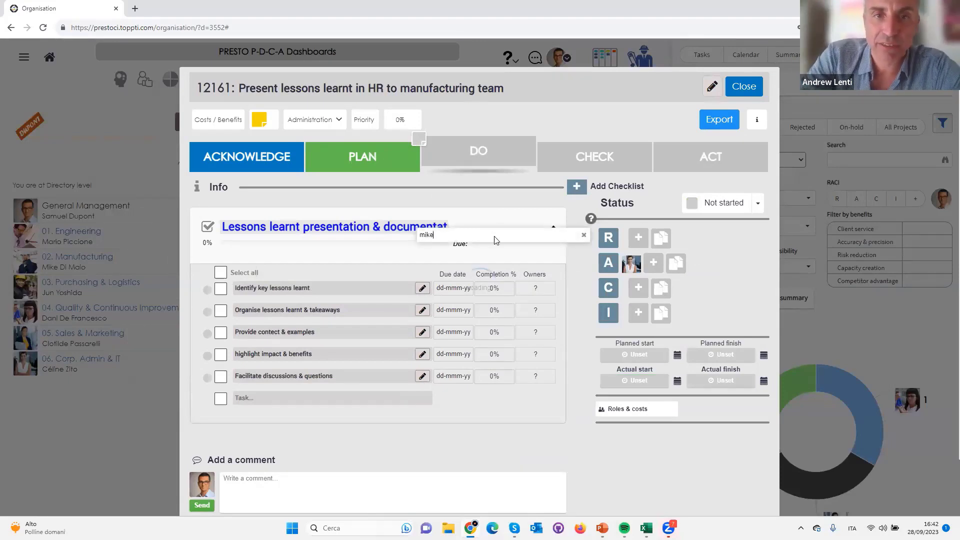
pyautogui.write('mike')
pyautogui.click(494, 236)
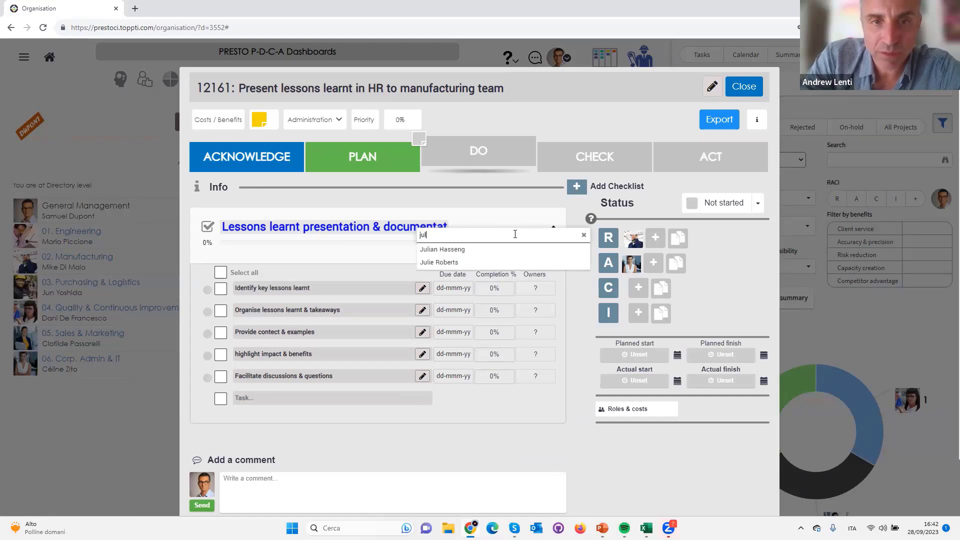
pyautogui.click(440, 262)
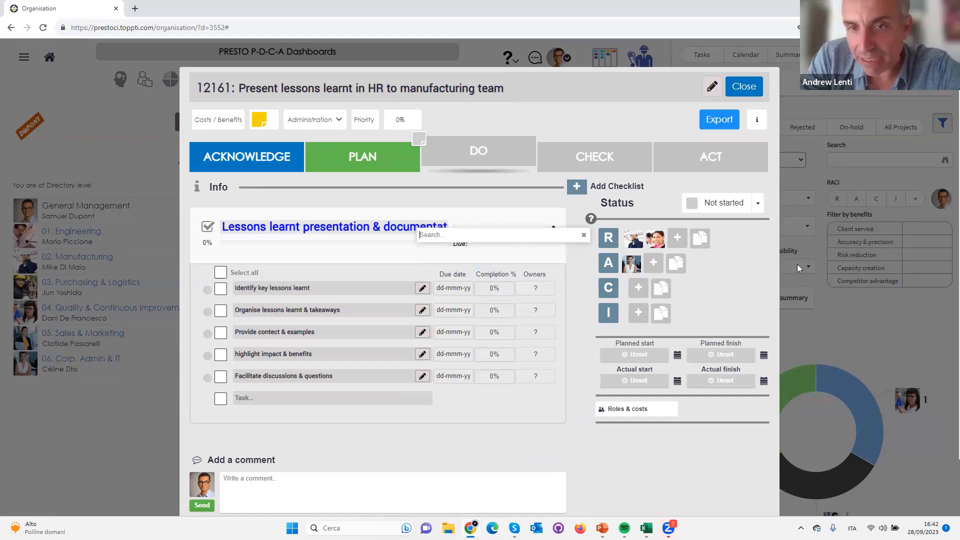
pyautogui.click(584, 235)
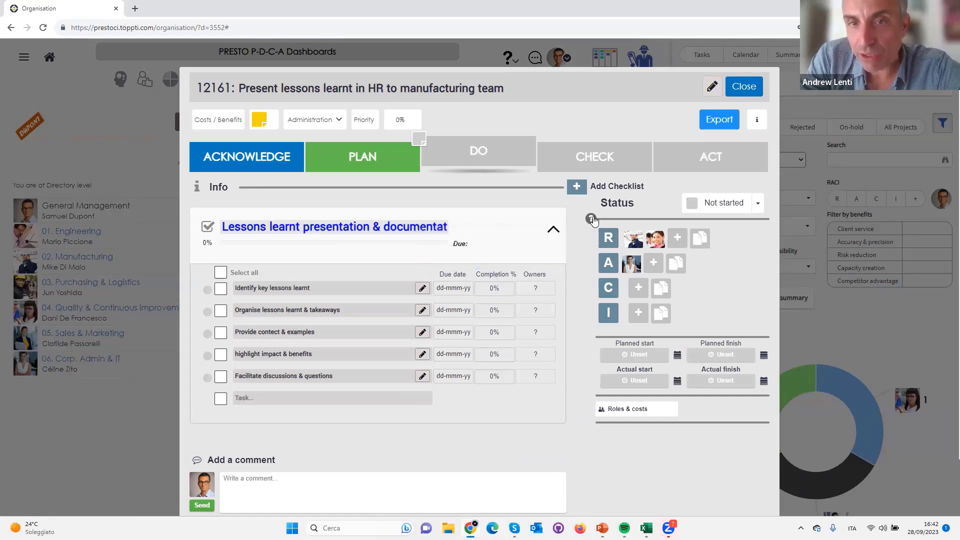
pyautogui.click(608, 289)
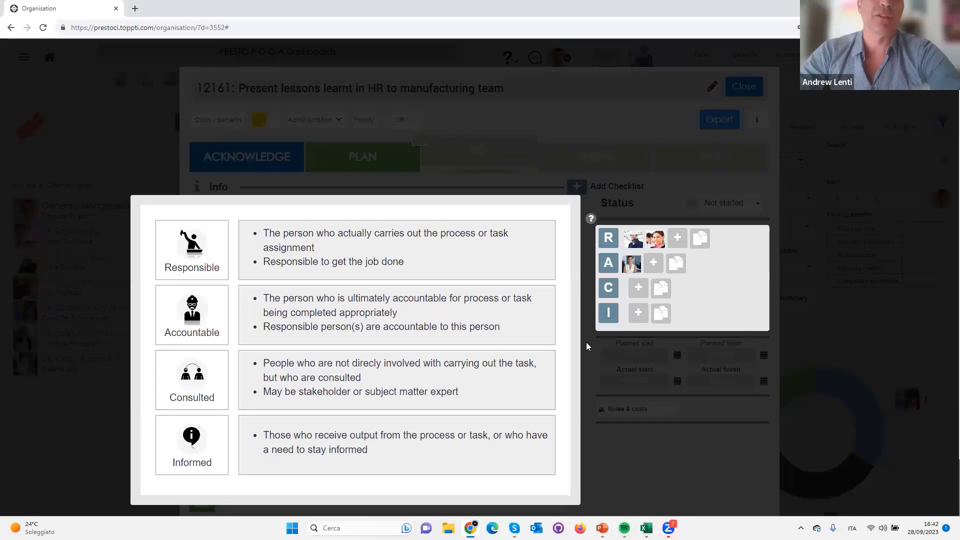
pyautogui.click(832, 114)
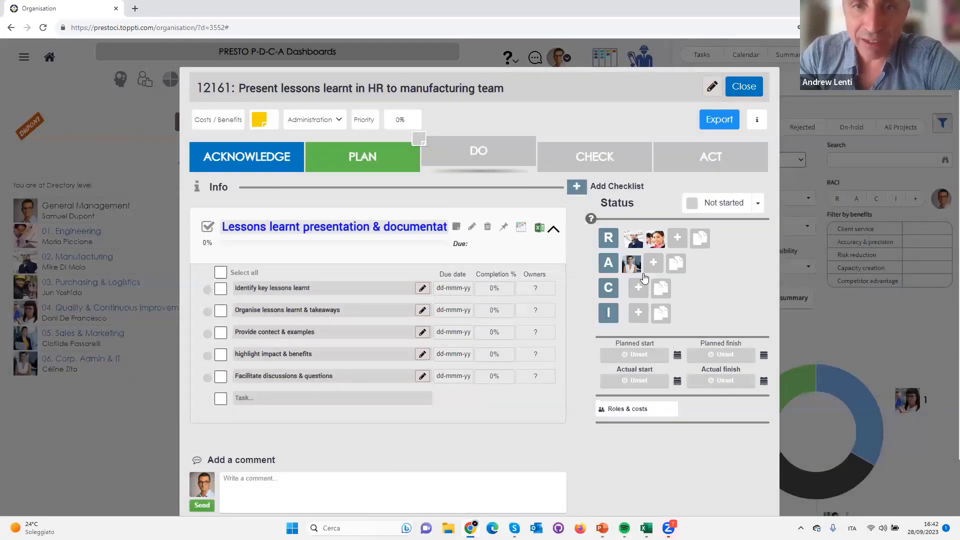
# Set the DO phase's planned start to 14 October 2023 and its planned finish to 28 October 2023
pyautogui.click(635, 355)
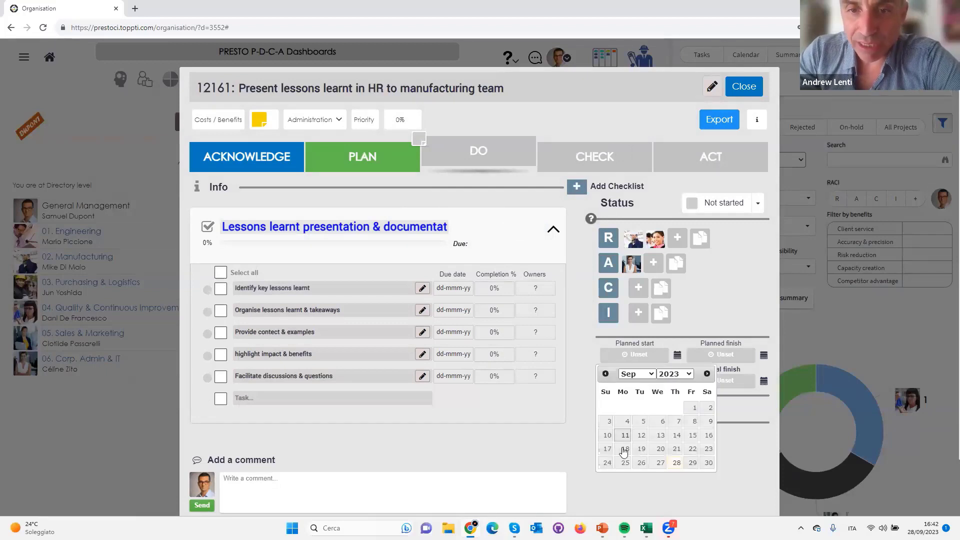
pyautogui.click(707, 373)
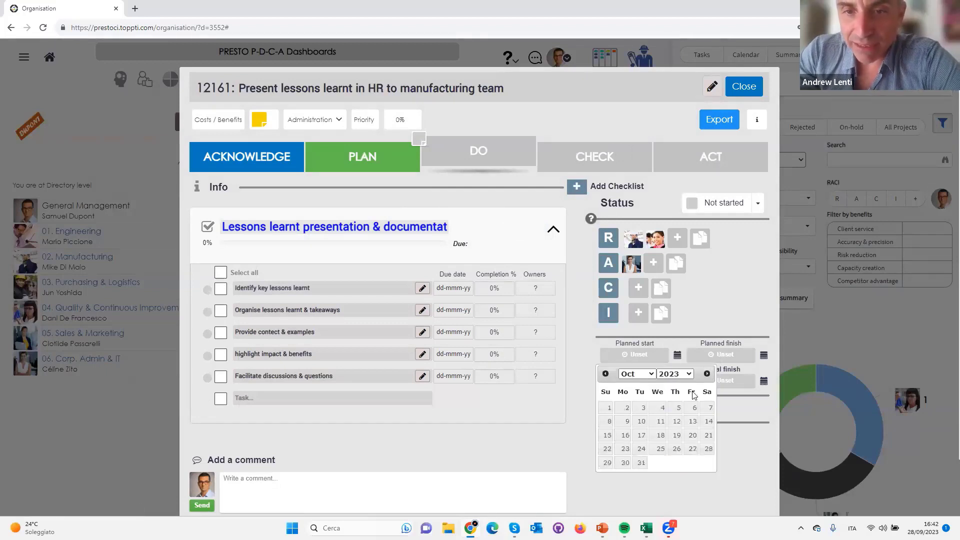
pyautogui.click(709, 422)
pyautogui.click(721, 356)
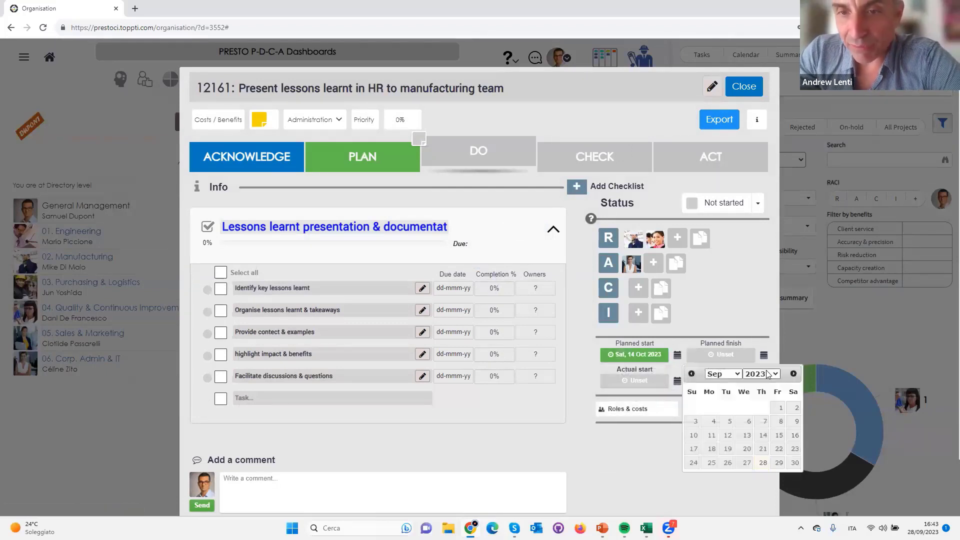
pyautogui.click(795, 374)
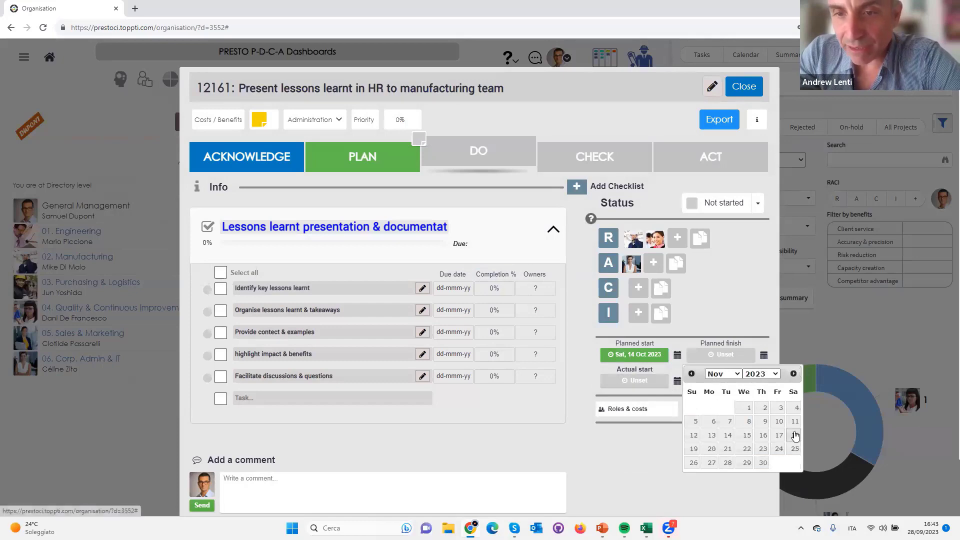
pyautogui.click(795, 435)
# Complete Agree activity owners and Agree start & finish dates in the PLAN checklist, check the DO phase and close the activity
pyautogui.click(361, 167)
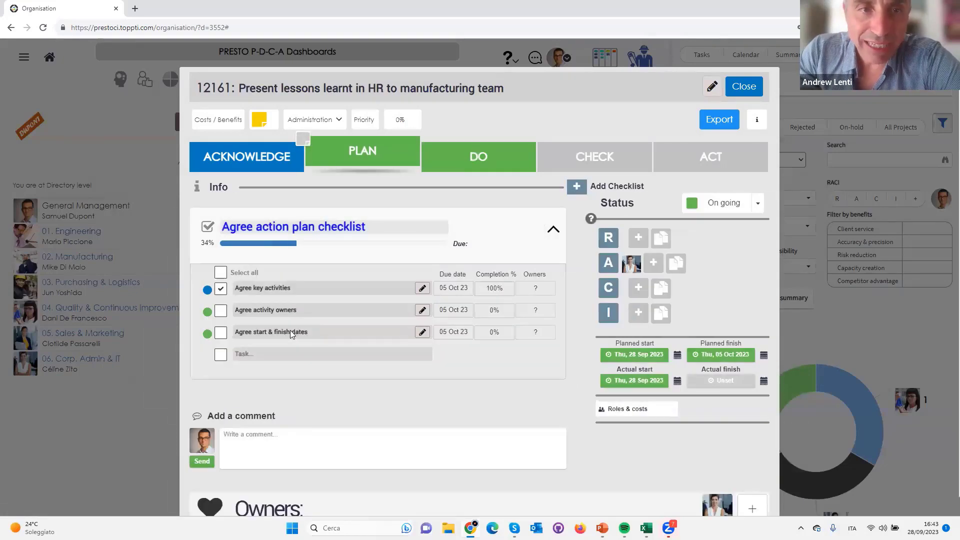
pyautogui.click(222, 314)
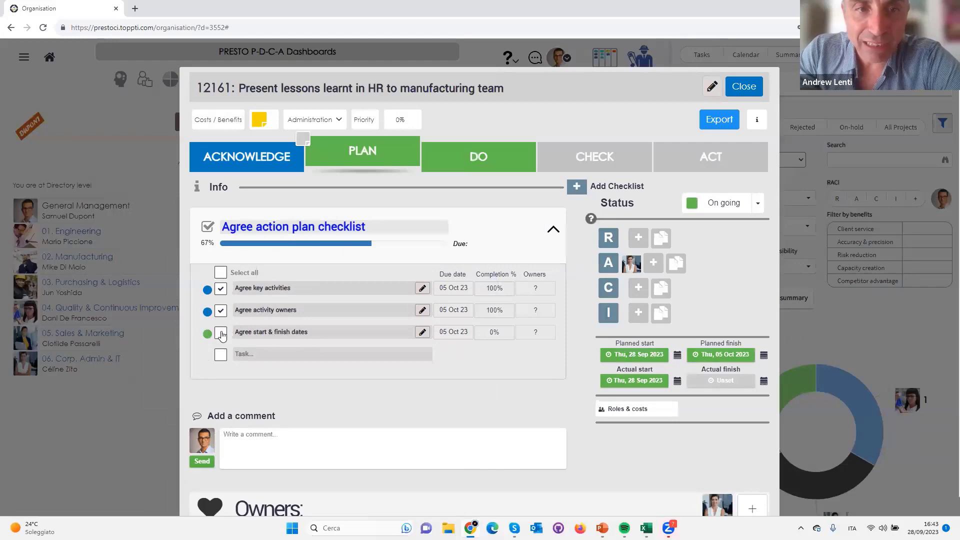
pyautogui.click(221, 334)
pyautogui.click(461, 158)
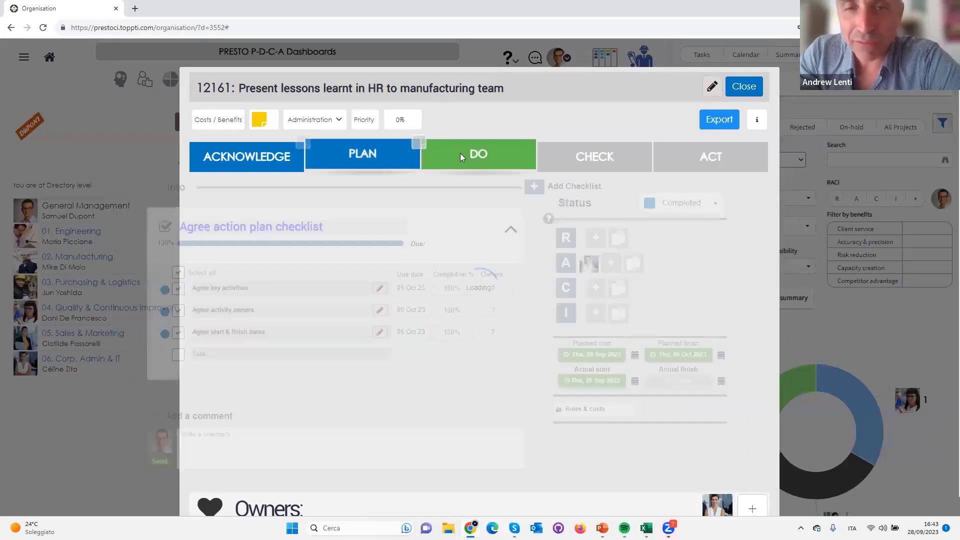
pyautogui.moveTo(766, 90); pyautogui.dragTo(755, 90)
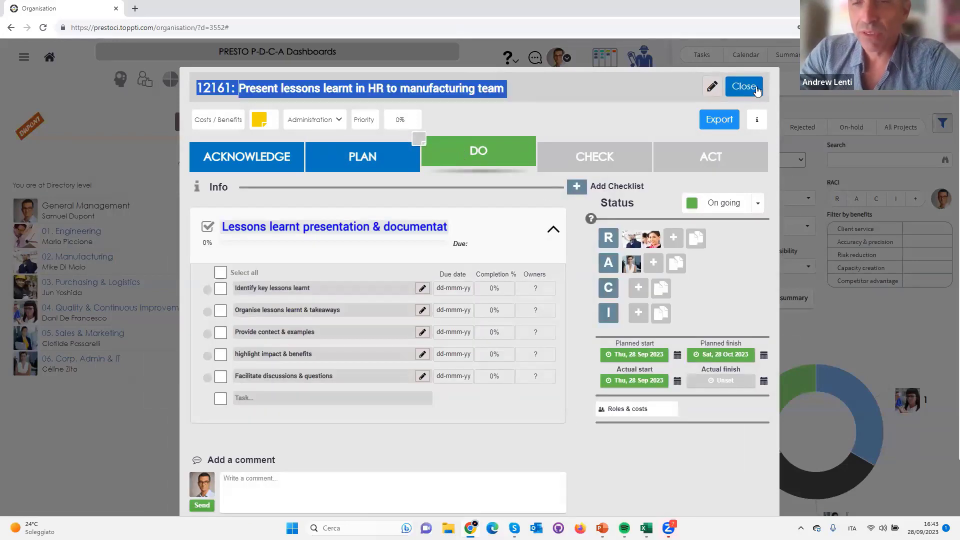
pyautogui.click(739, 93)
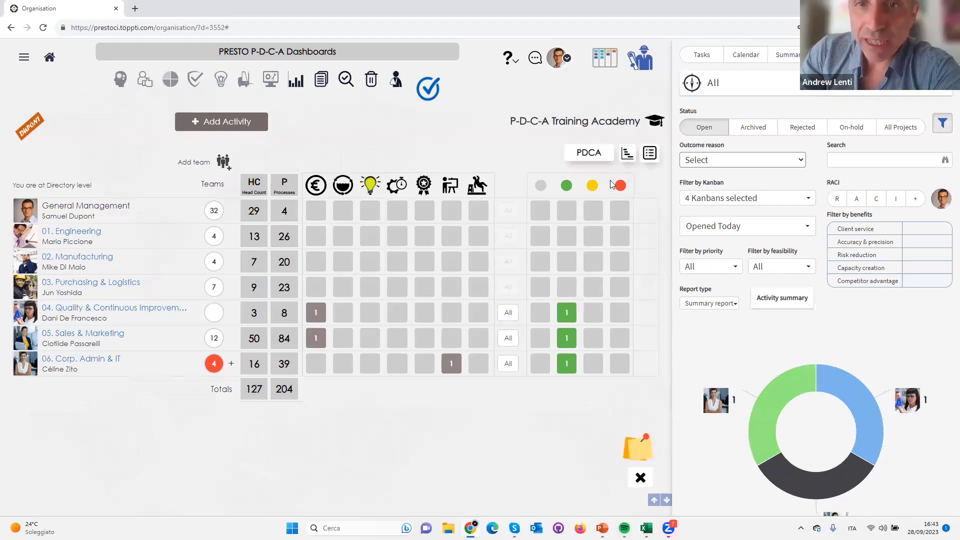
# Show the activity counts per PDCA phase, set the report type to PDCA report and open the global report
pyautogui.click(589, 156)
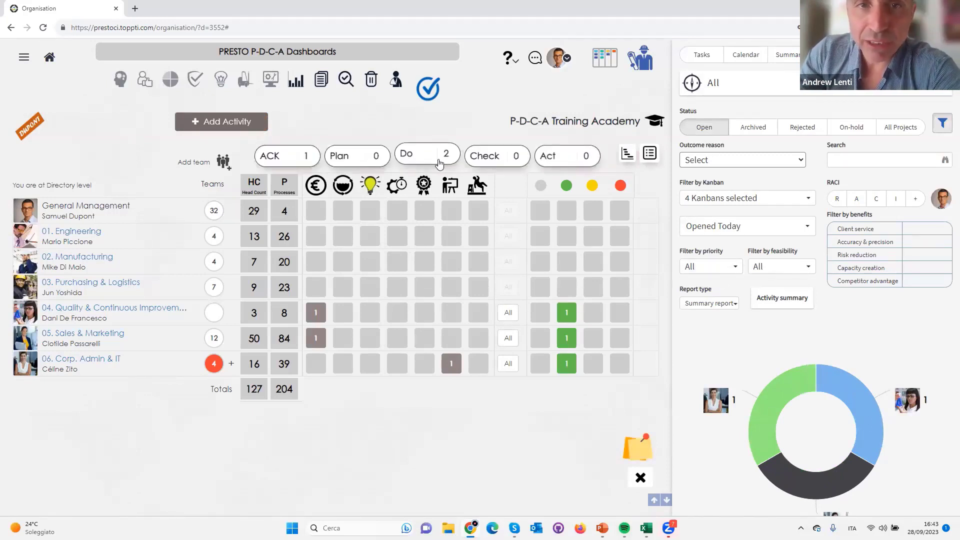
pyautogui.click(723, 306)
pyautogui.click(706, 335)
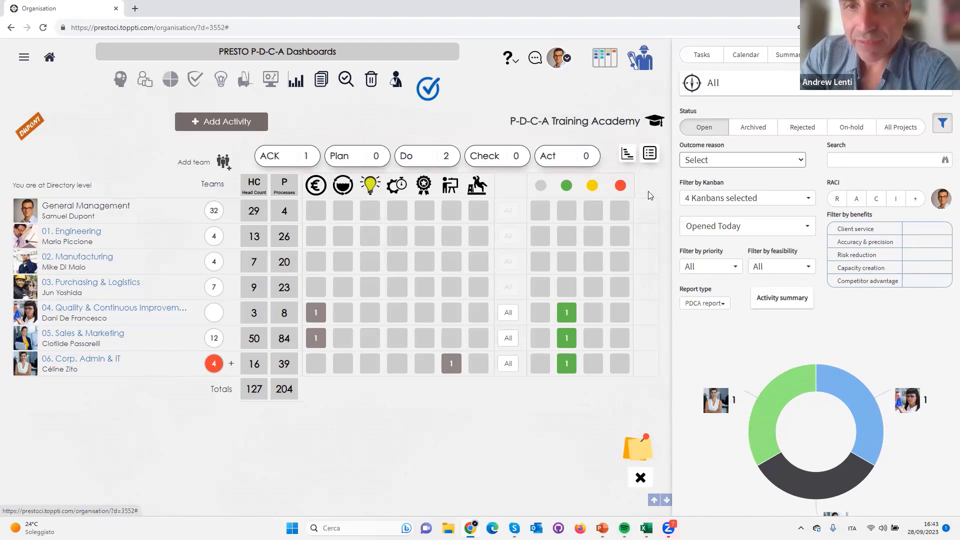
pyautogui.click(648, 153)
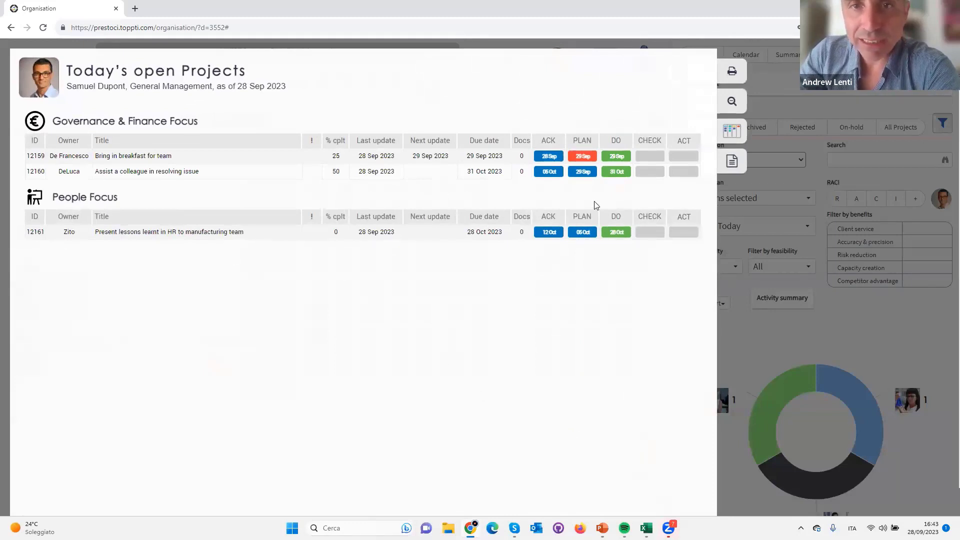
# From the report, open the PLAN phase of "Bring in breakfast for team", mark Plan activities as done and close it
pyautogui.click(584, 159)
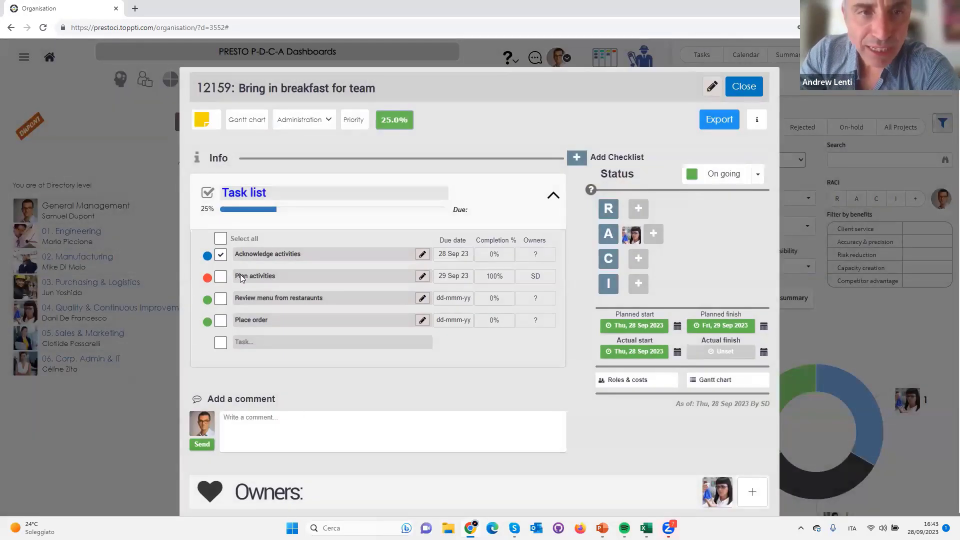
pyautogui.click(221, 276)
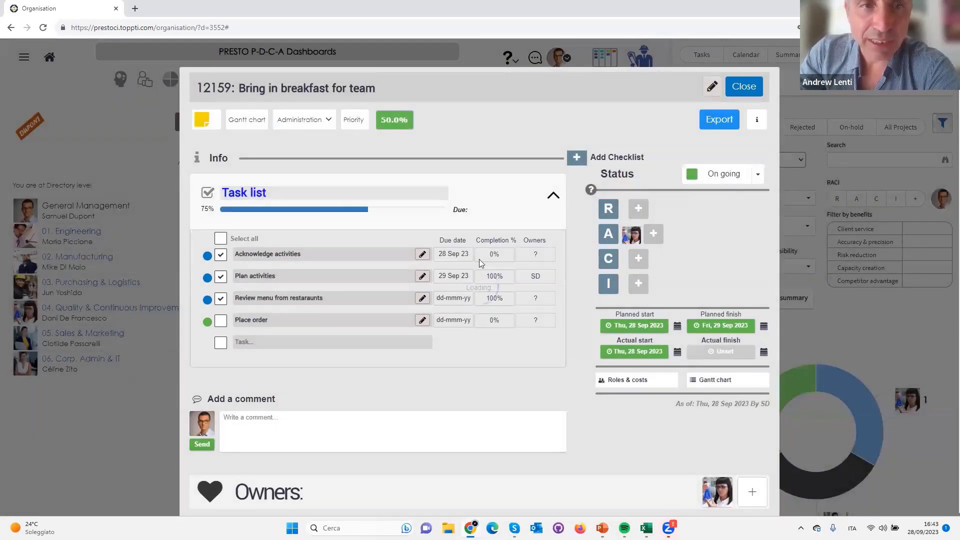
pyautogui.click(745, 86)
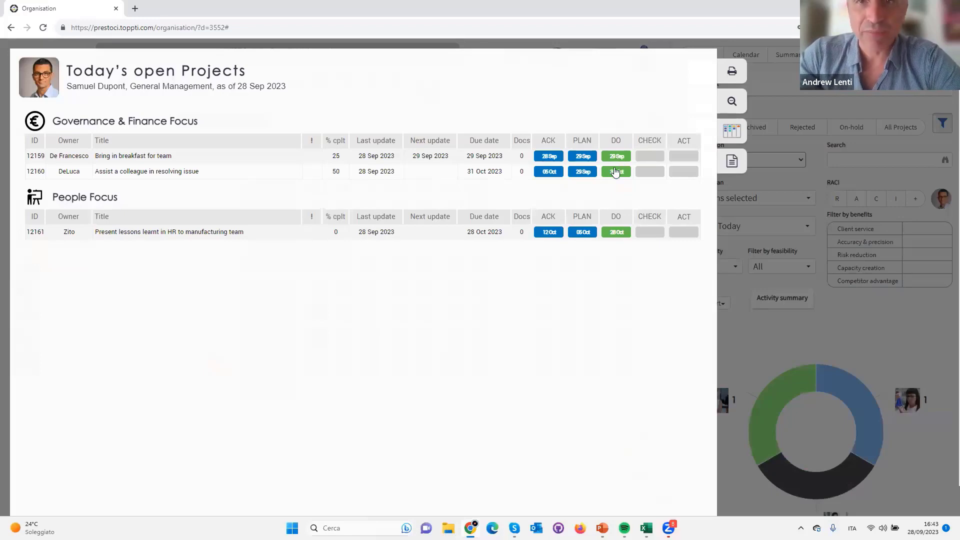
# Open the DO phase of "Assist a colleague in resolving issue" from the report and start a new note in its project notes
pyautogui.click(616, 172)
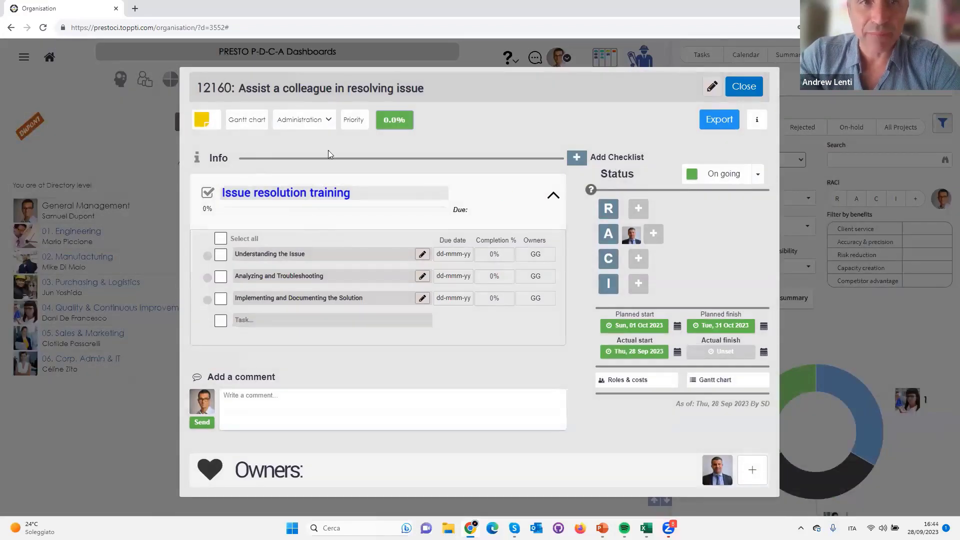
pyautogui.click(211, 118)
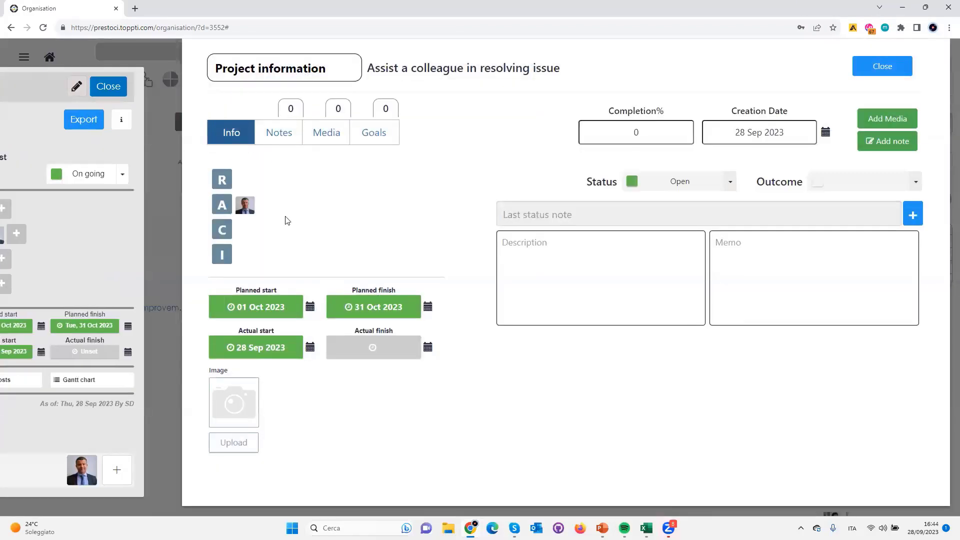
pyautogui.click(283, 134)
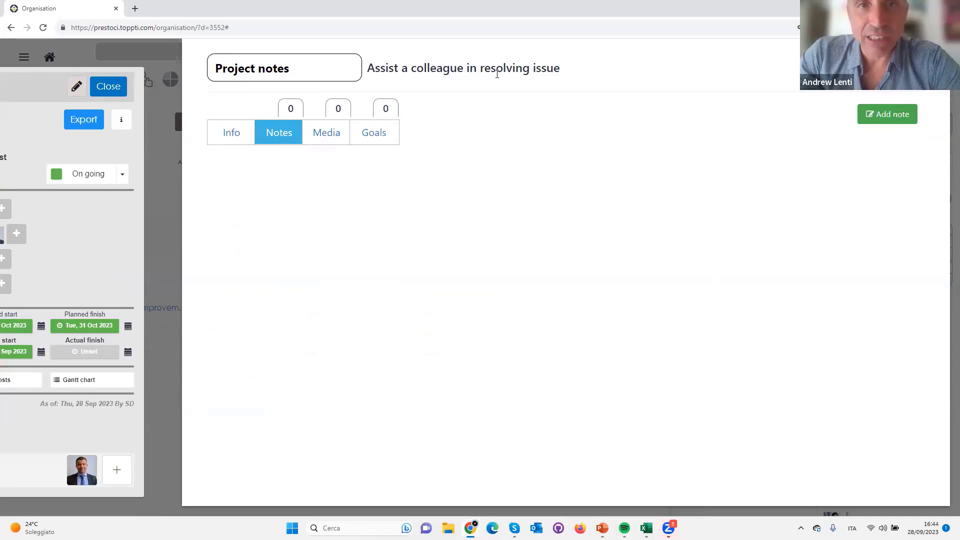
pyautogui.click(895, 118)
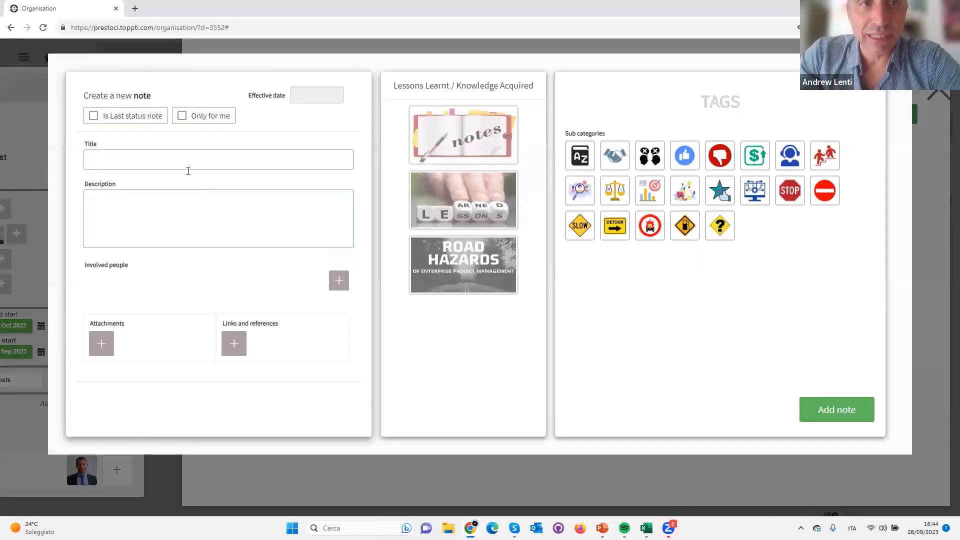
# Title the note "Issue request was made on 25 September" and set its effective date to 26 Sep 2023
pyautogui.click(178, 160)
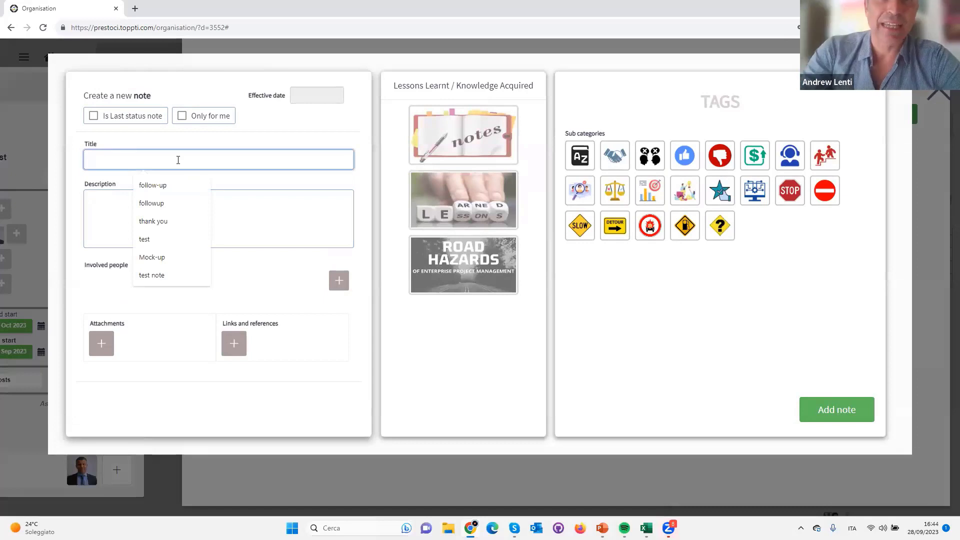
pyautogui.write('Issue ')
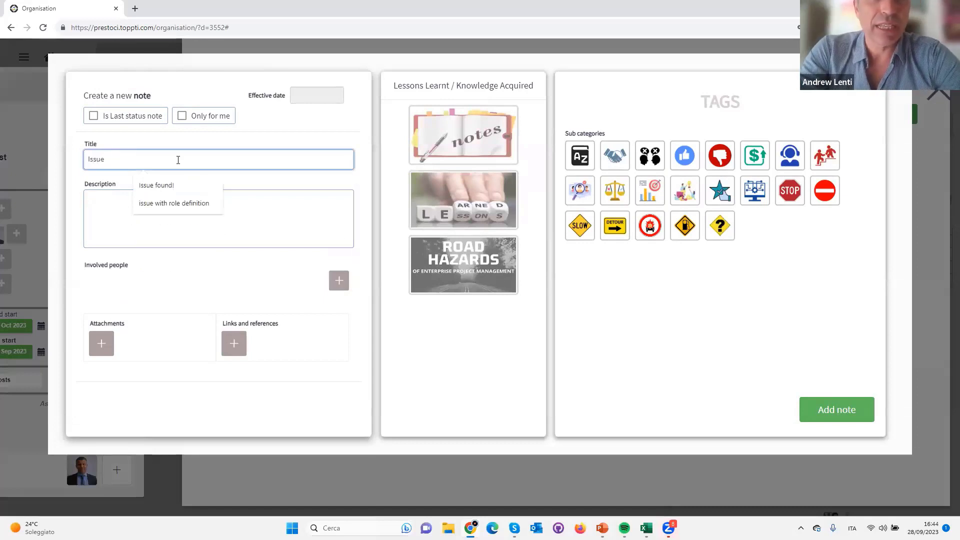
pyautogui.write('request was made on 26')
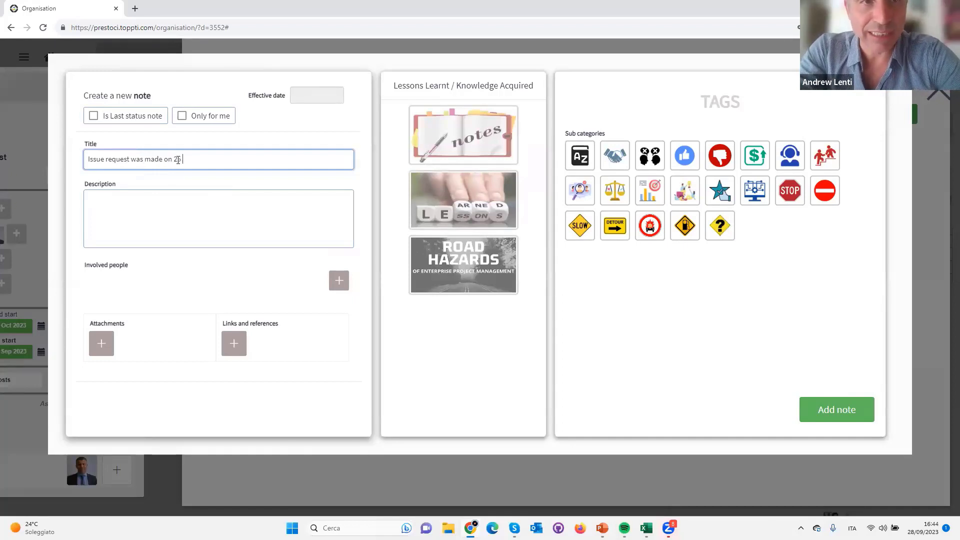
pyautogui.write('September')
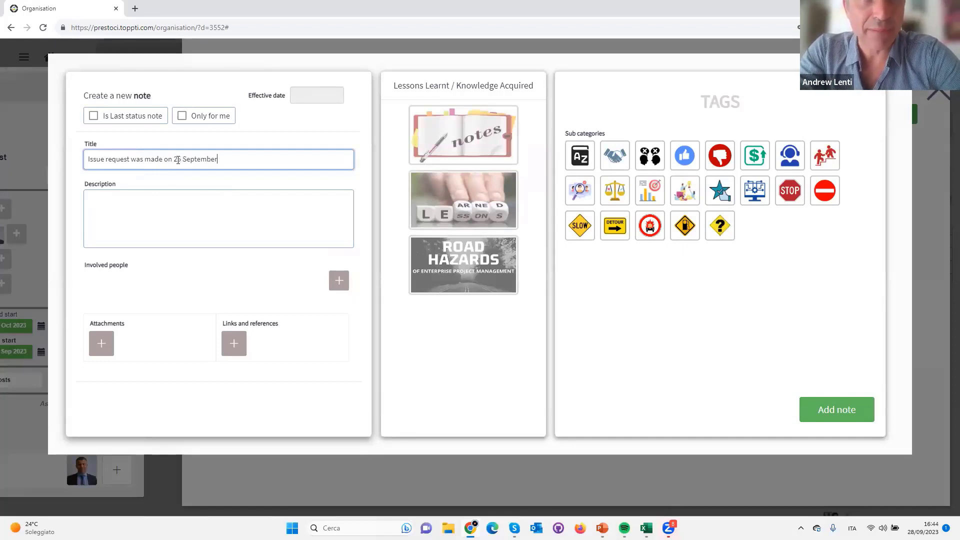
pyautogui.press('Tab')
pyautogui.click(310, 93)
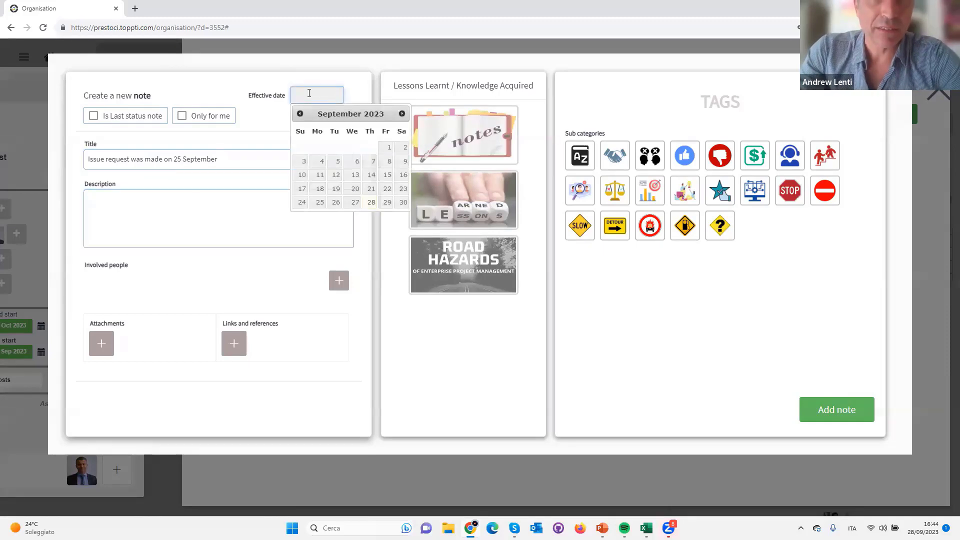
pyautogui.click(335, 206)
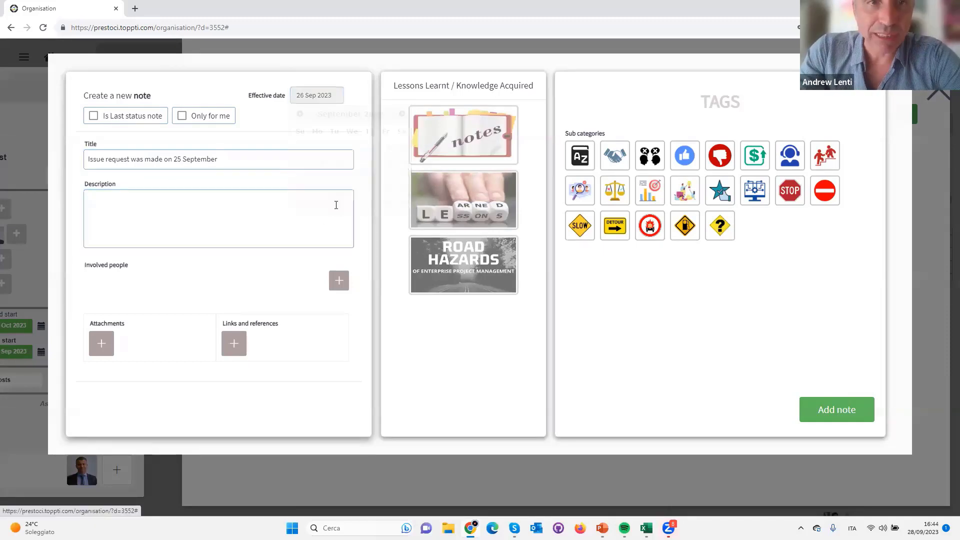
# Look up the colleague under "mar", add them to the note's involved people and add the note to the project
pyautogui.click(118, 202)
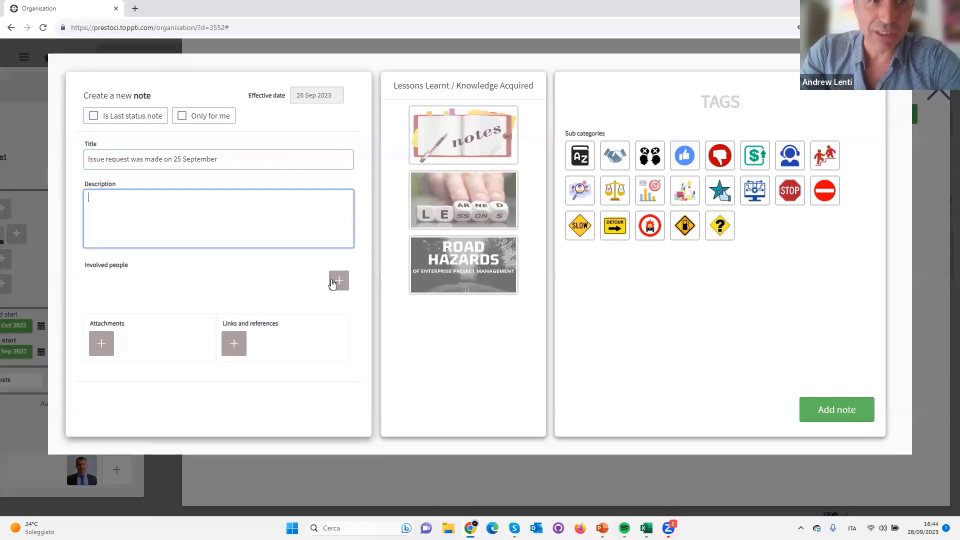
pyautogui.click(336, 281)
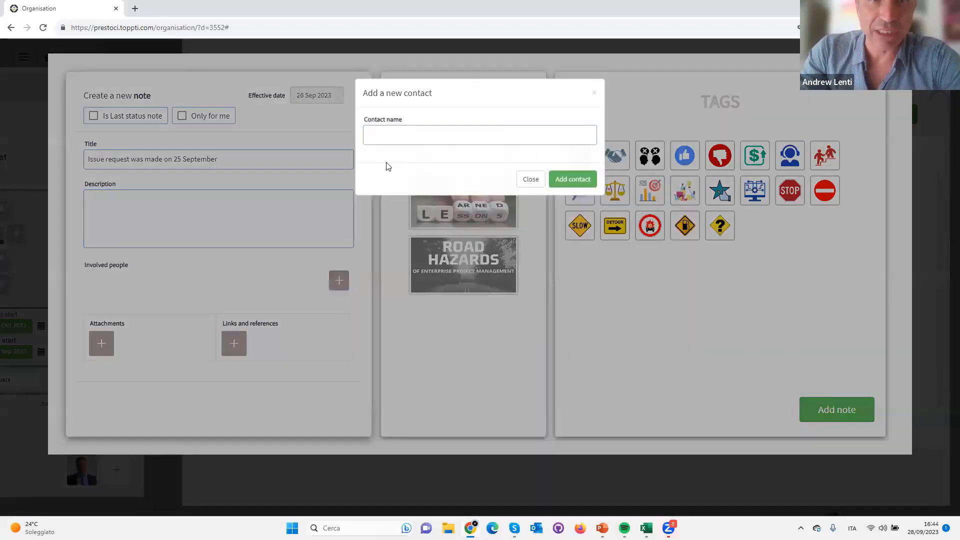
pyautogui.write('mar')
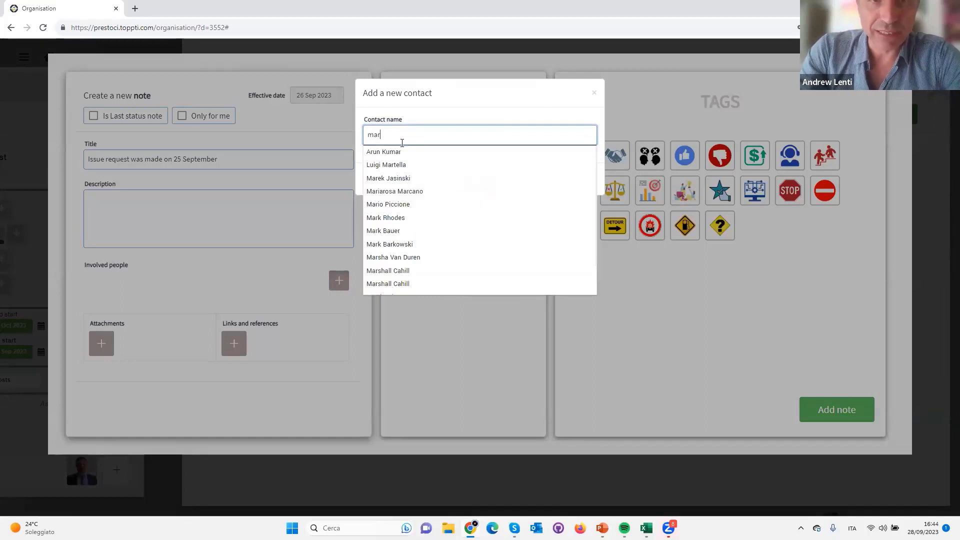
pyautogui.press('Down')
pyautogui.press('Down')
pyautogui.press('Down')
pyautogui.press('Down')
pyautogui.press('Down')
pyautogui.press('Down')
pyautogui.press('Down')
pyautogui.press('Return')
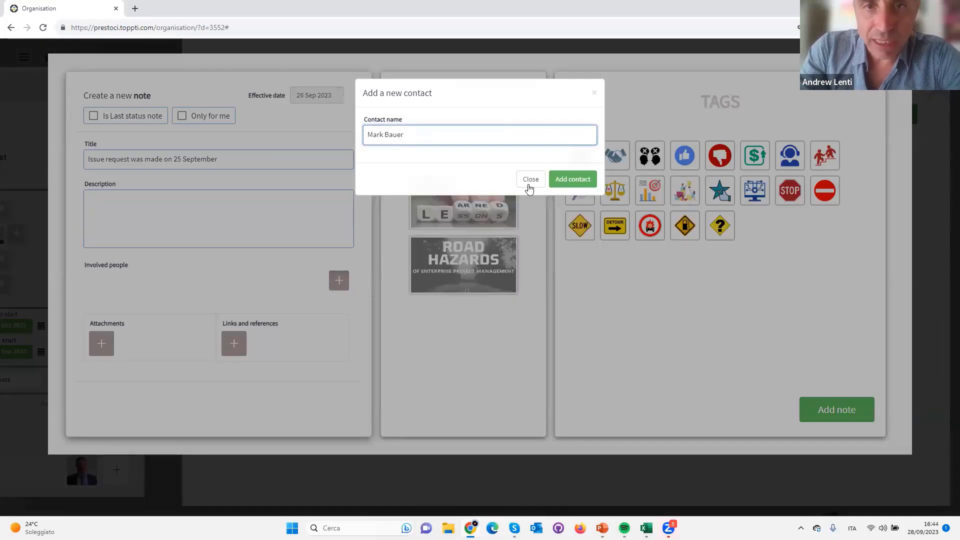
pyautogui.click(552, 185)
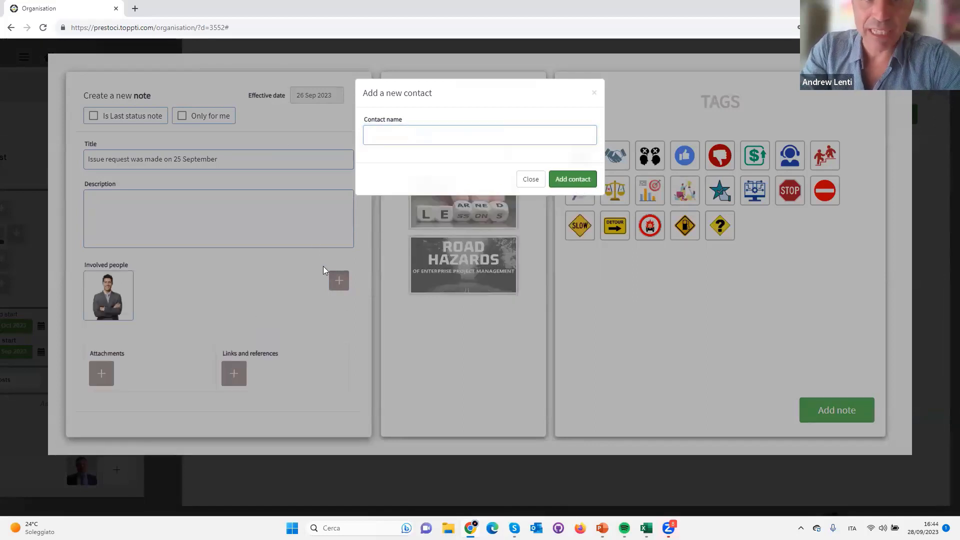
pyautogui.click(594, 94)
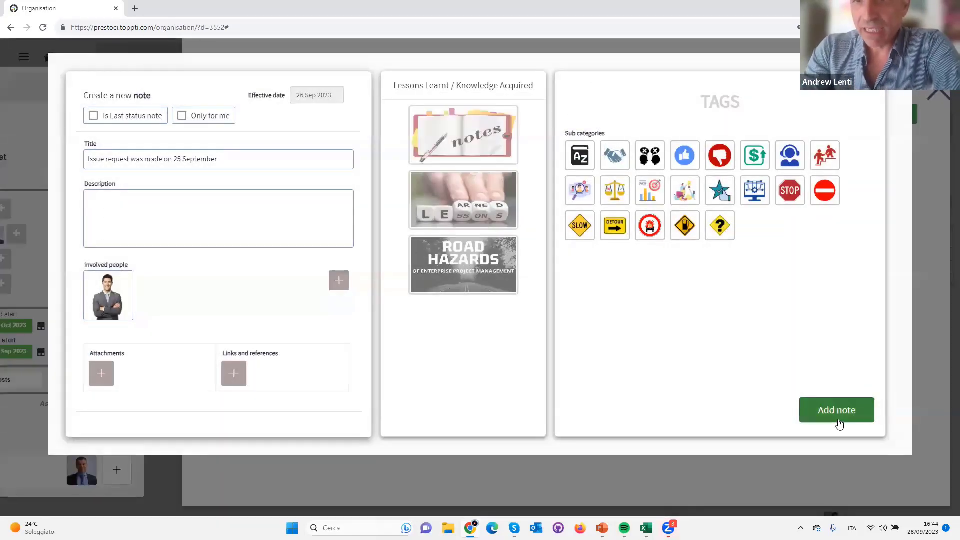
pyautogui.click(837, 419)
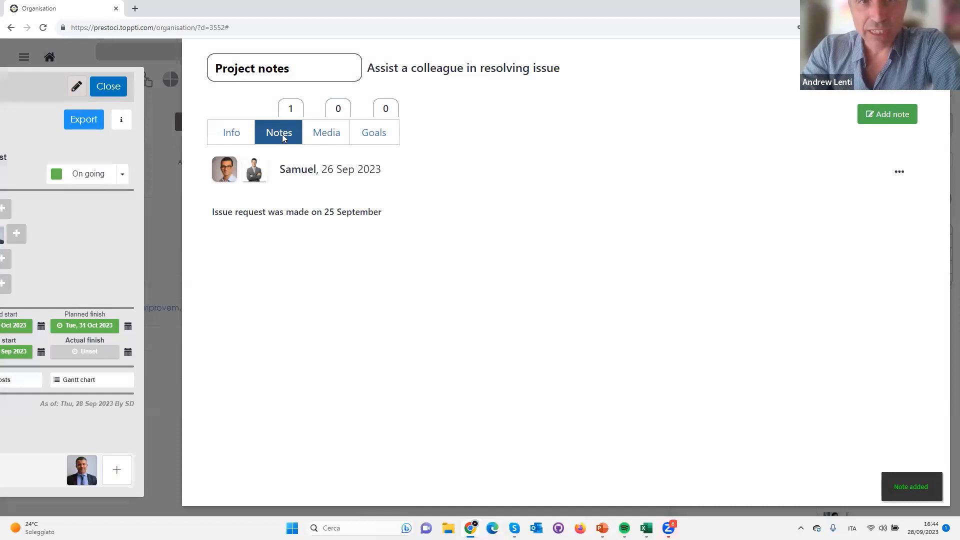
# Start a new document in the project's media and paste the OneDrive sharing link of "Lessons learnt demo.pptx" as its location
pyautogui.click(332, 139)
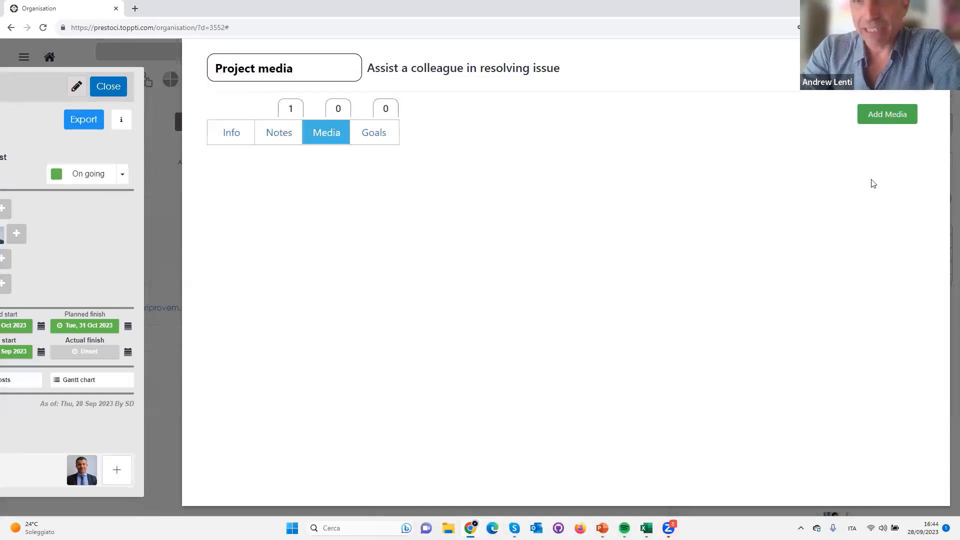
pyautogui.click(883, 124)
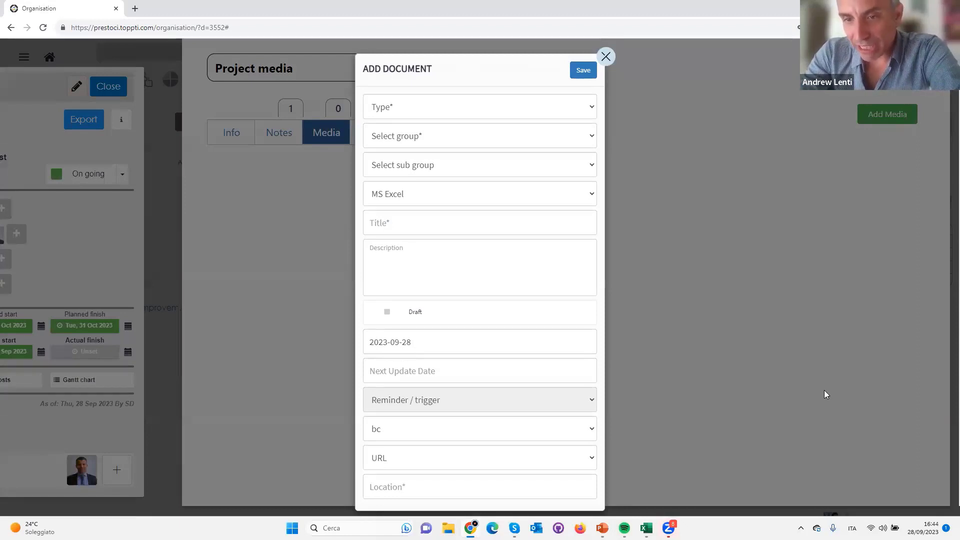
pyautogui.click(816, 528)
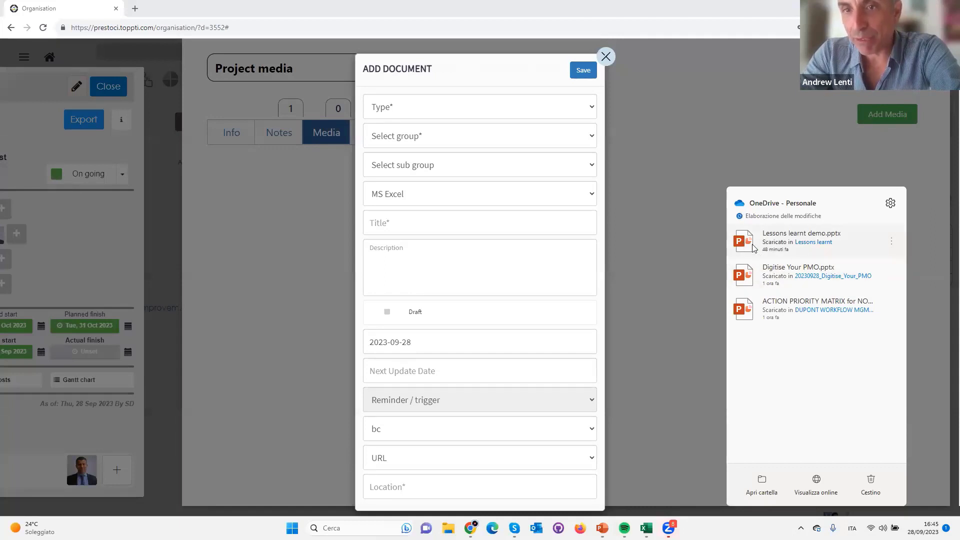
pyautogui.click(893, 241)
pyautogui.click(850, 280)
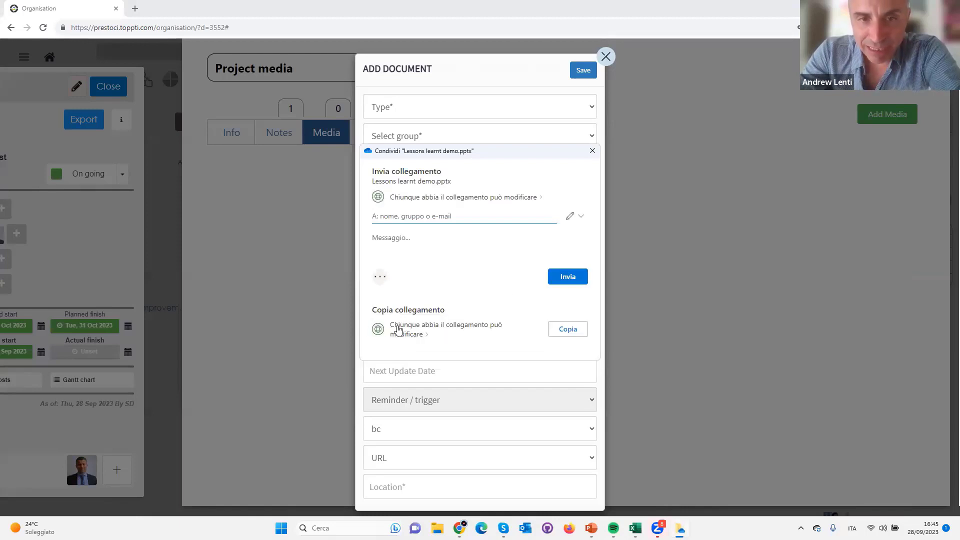
pyautogui.click(569, 331)
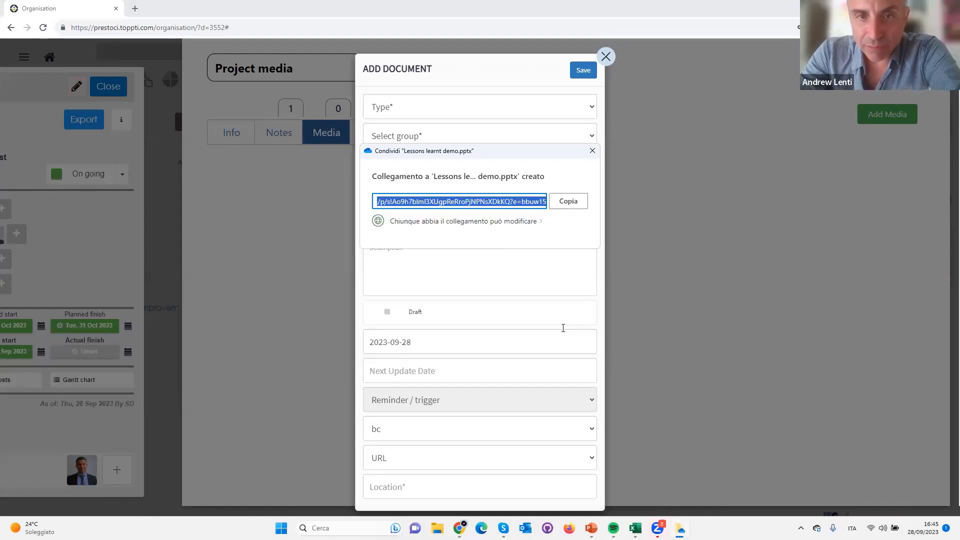
pyautogui.click(555, 201)
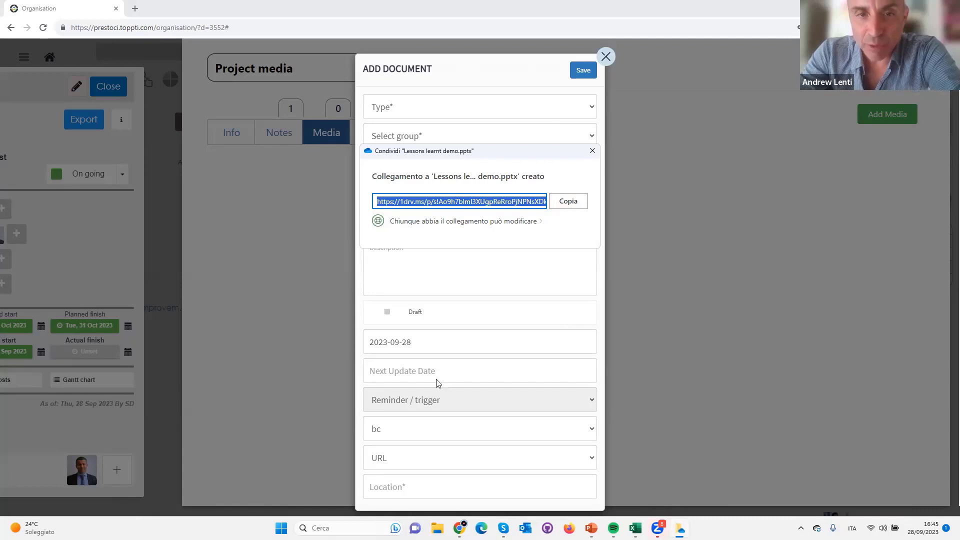
pyautogui.click(377, 487)
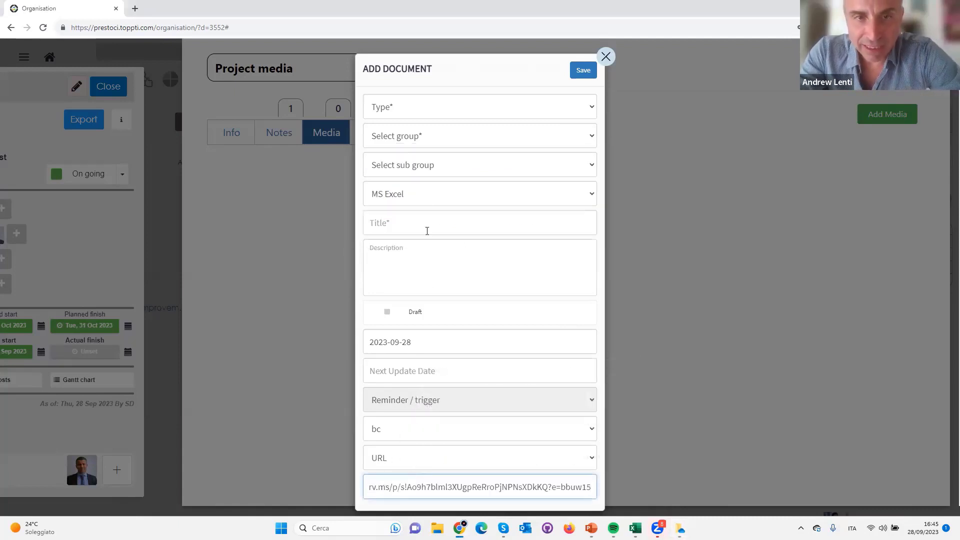
# Set the document's format to MS PPT and its title to "Training manual for lessons learnt"
pyautogui.click(411, 197)
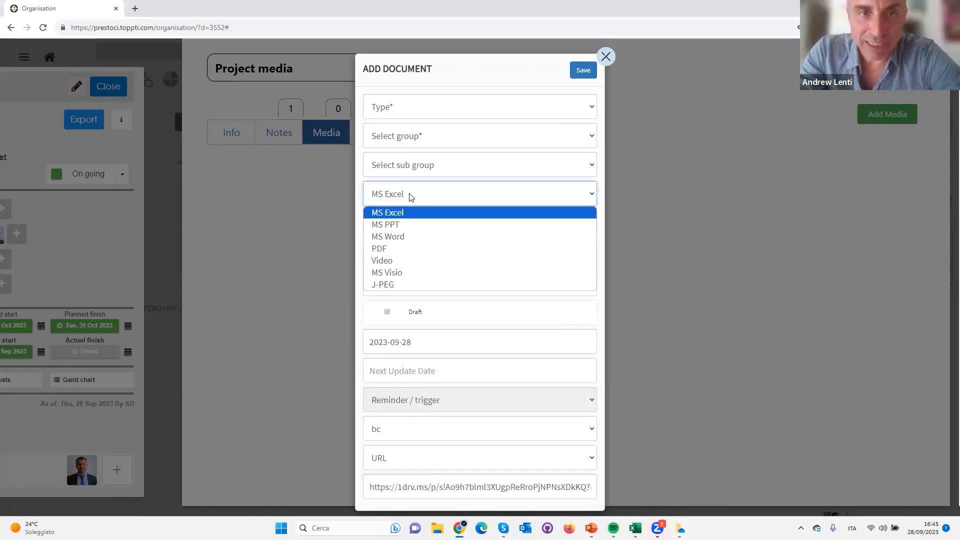
pyautogui.click(411, 221)
pyautogui.click(411, 221)
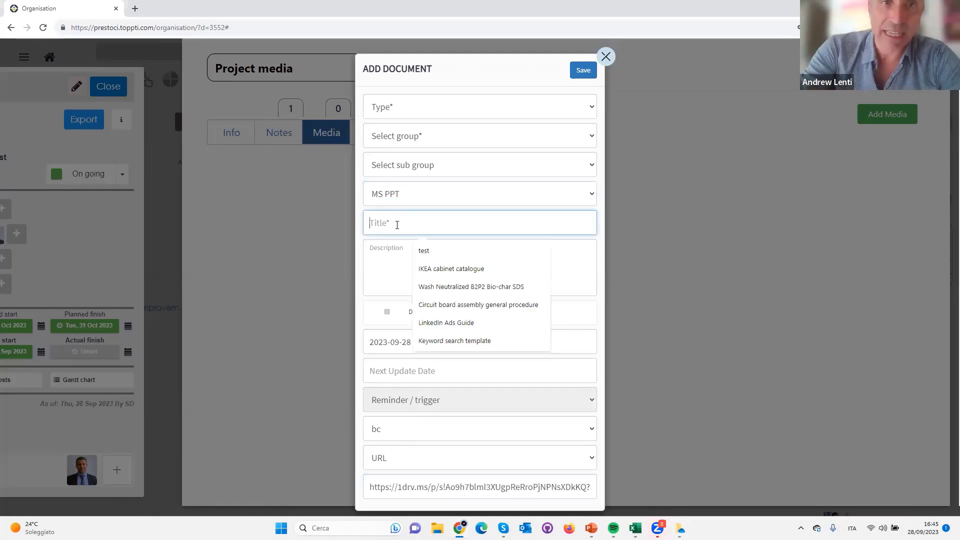
pyautogui.write('Trainin')
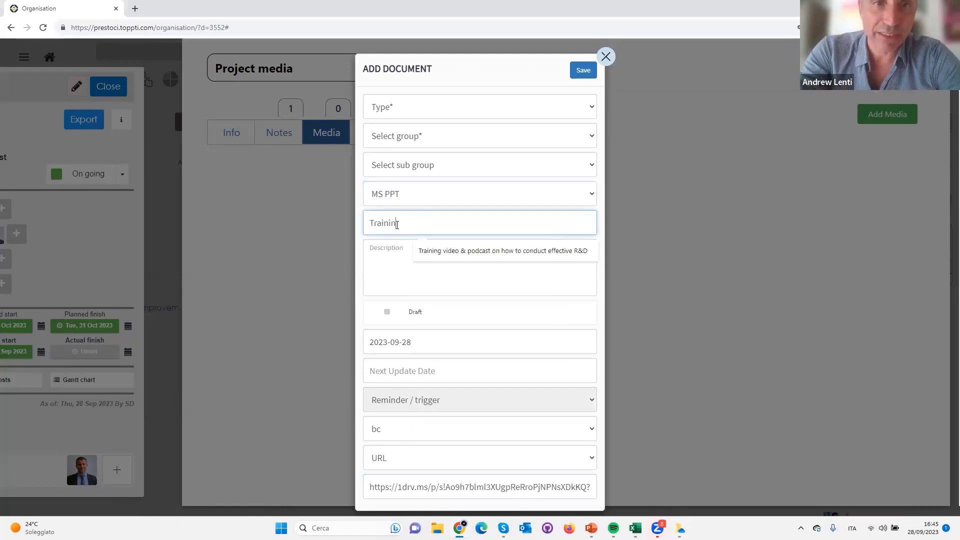
pyautogui.write('g manual for l')
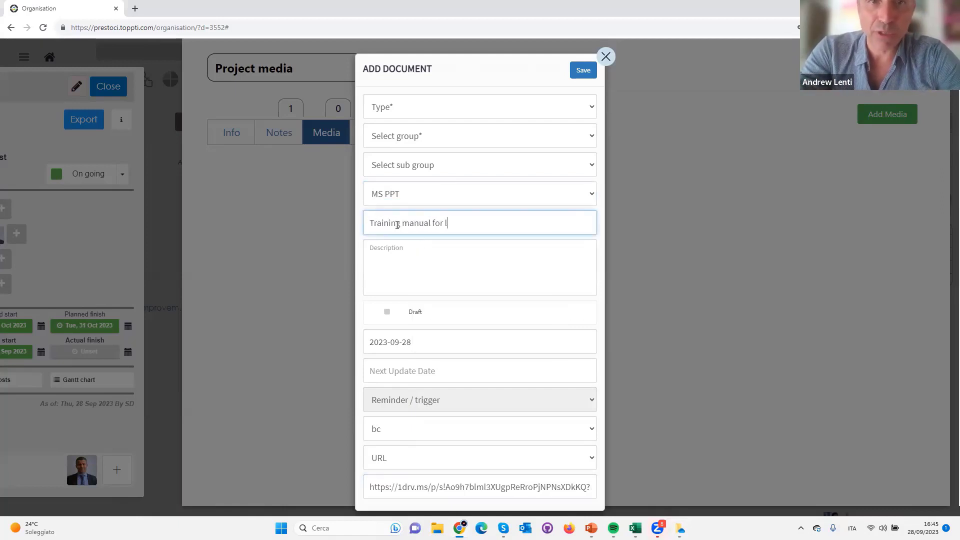
pyautogui.write('essons learnt')
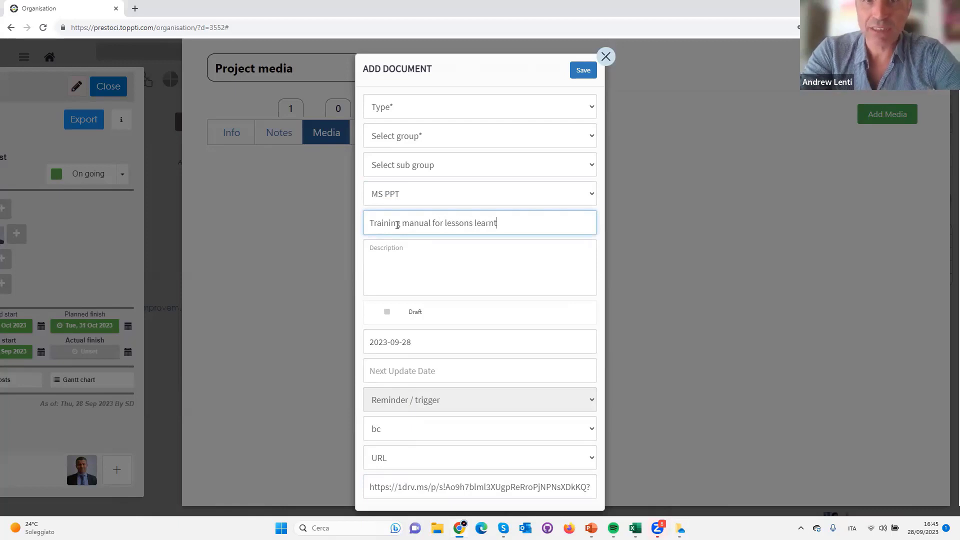
pyautogui.click(396, 271)
# Go through the document's available statuses, set it to Updated and try to save the document
pyautogui.click(421, 315)
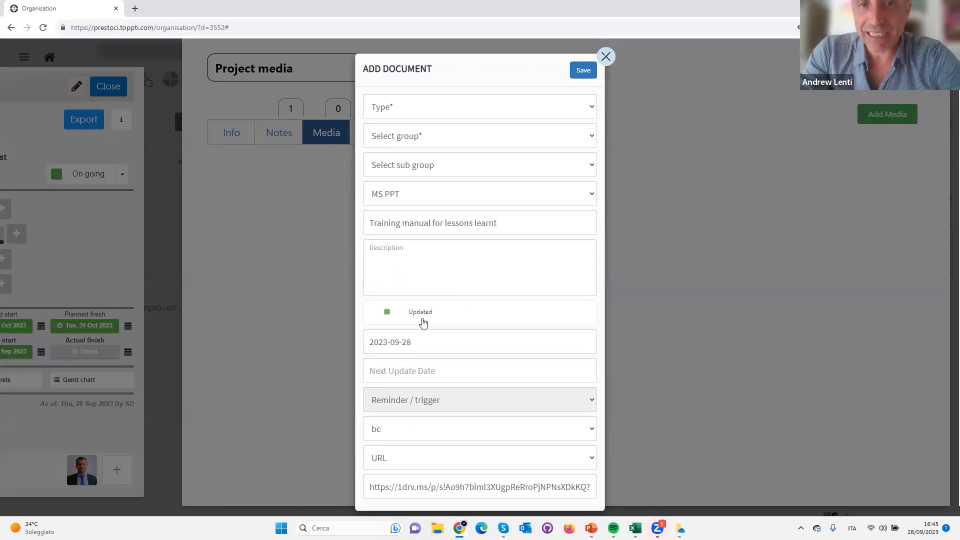
pyautogui.click(424, 321)
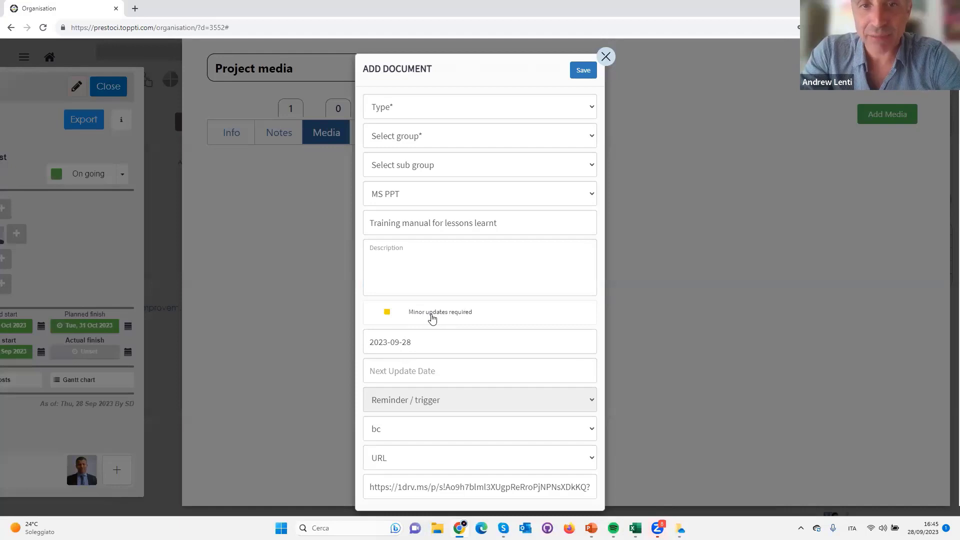
pyautogui.click(430, 318)
pyautogui.click(431, 324)
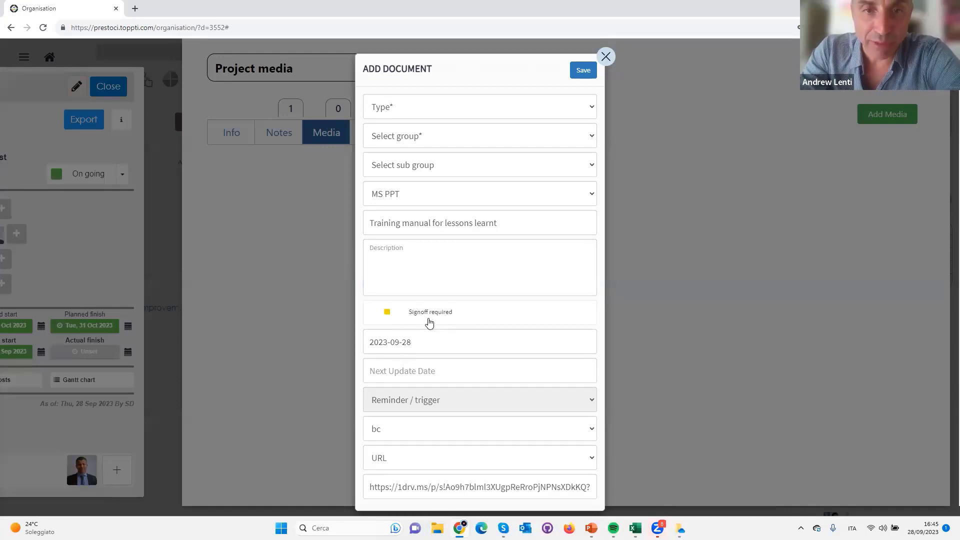
pyautogui.click(425, 323)
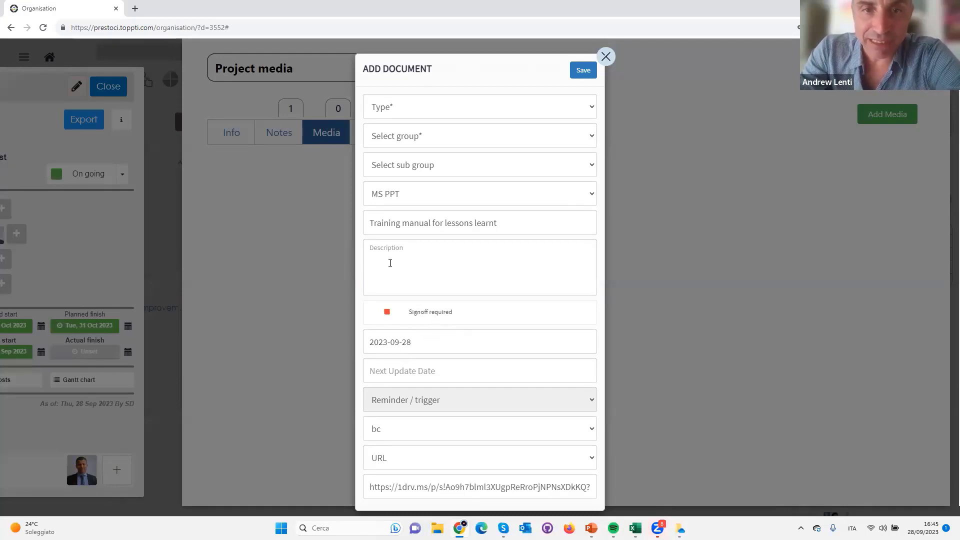
pyautogui.click(429, 317)
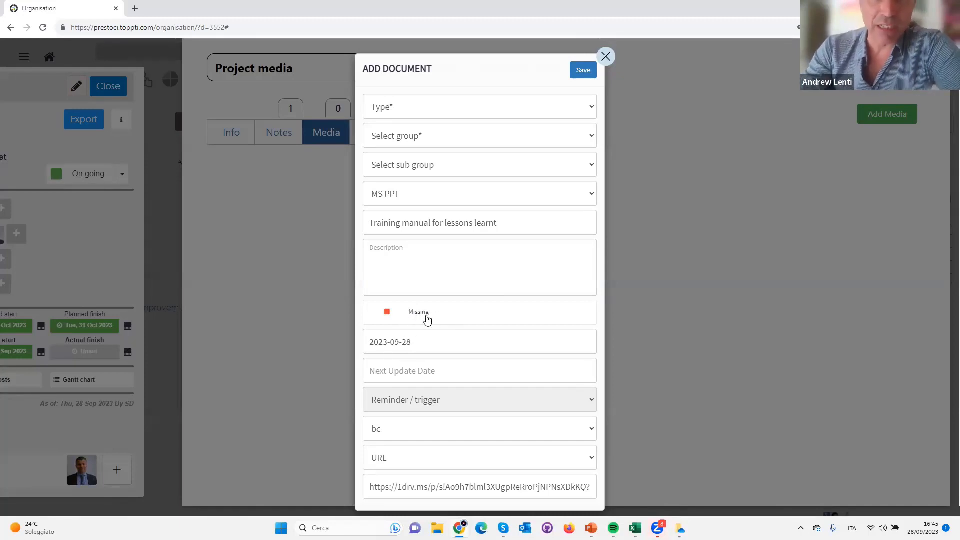
pyautogui.click(419, 316)
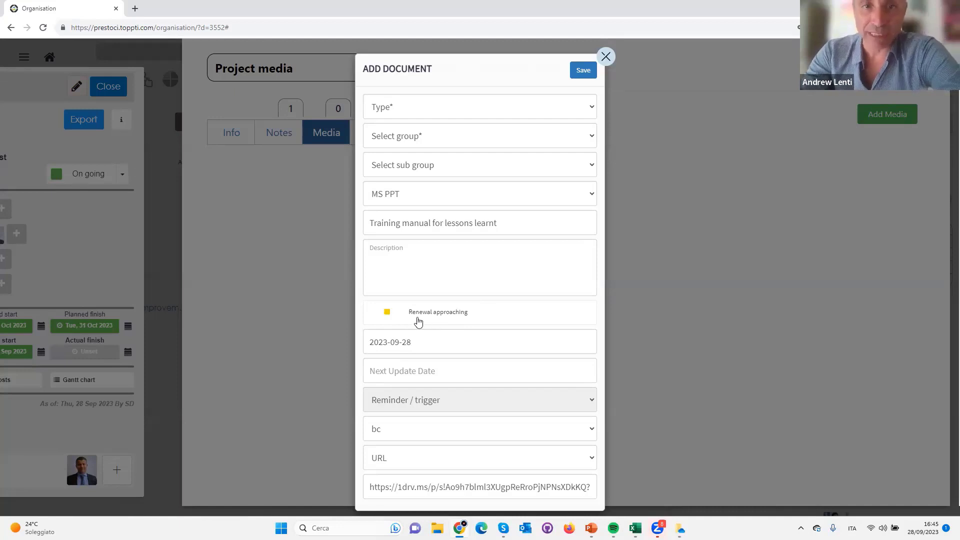
pyautogui.click(429, 318)
pyautogui.click(423, 322)
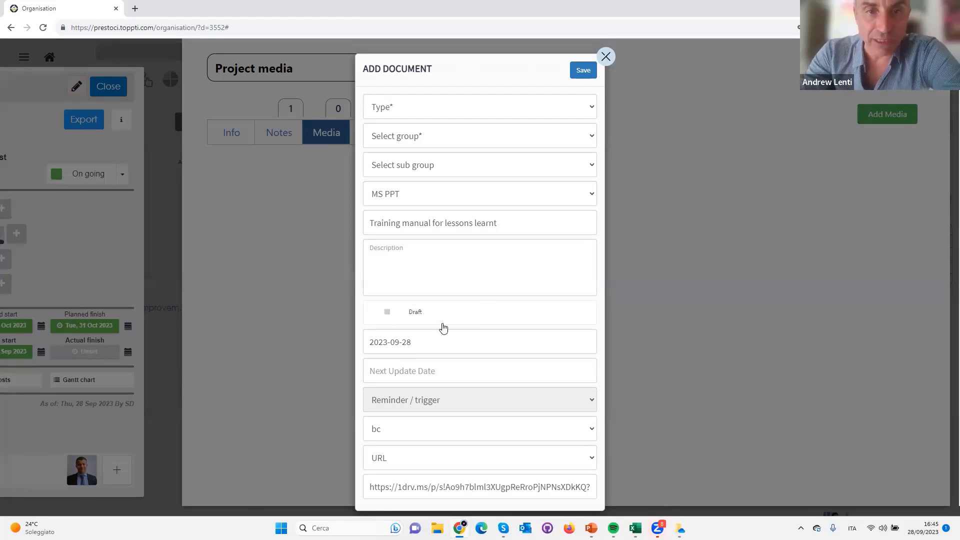
pyautogui.click(422, 320)
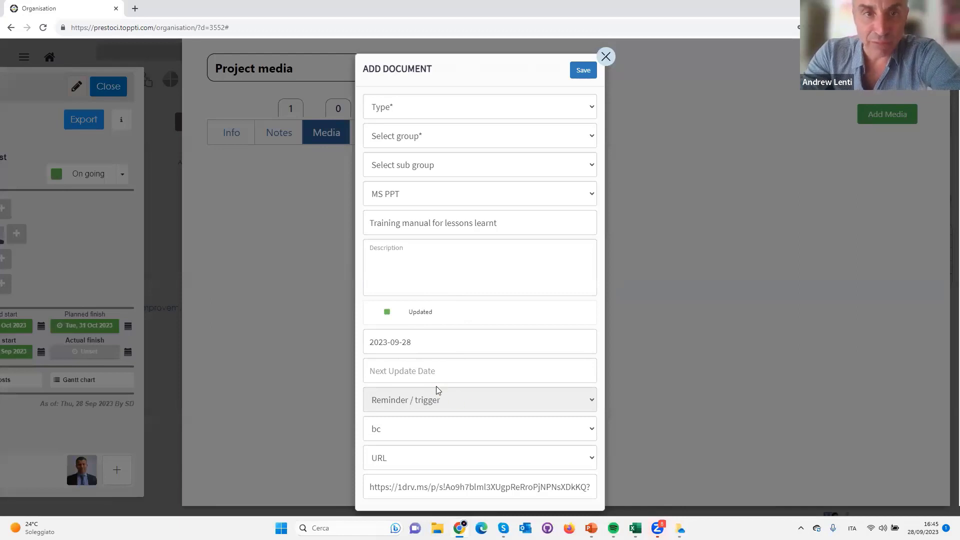
pyautogui.click(581, 71)
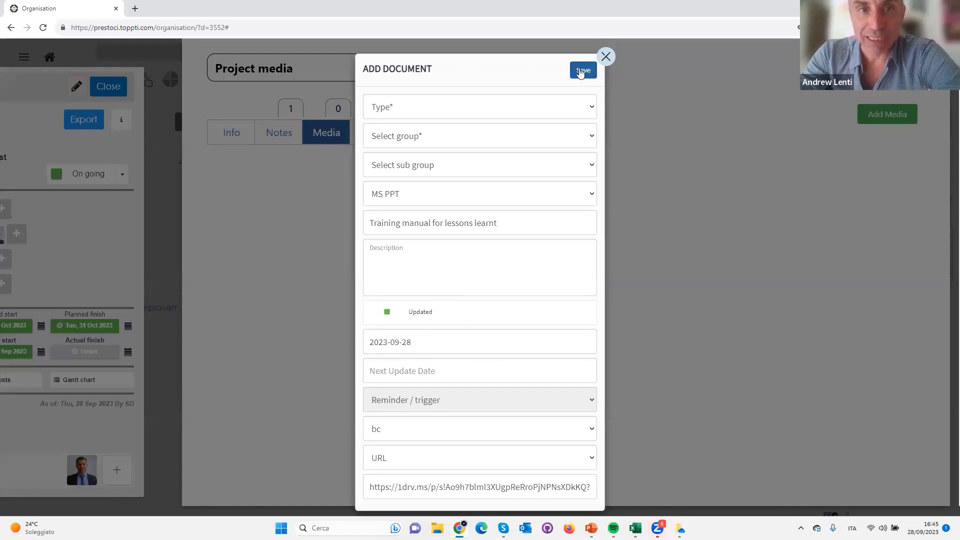
pyautogui.click(581, 71)
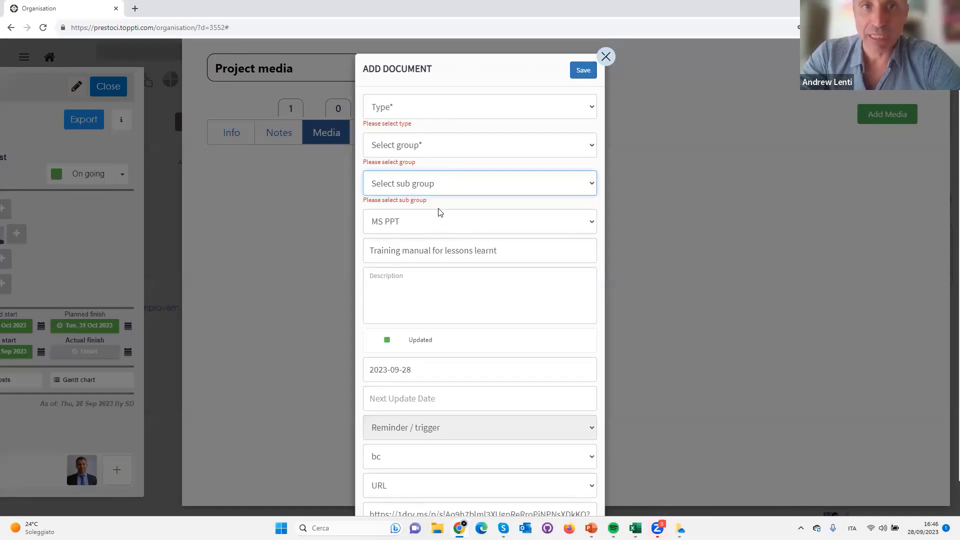
# Classify the document as Learning & Growth Docs, with group User manual-Job aids and sub group Job aid
pyautogui.click(395, 111)
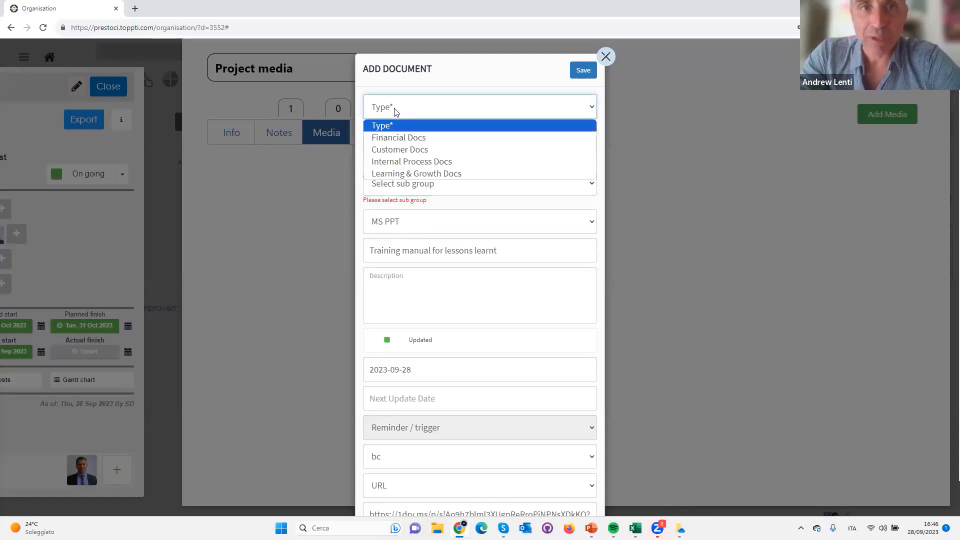
pyautogui.click(402, 149)
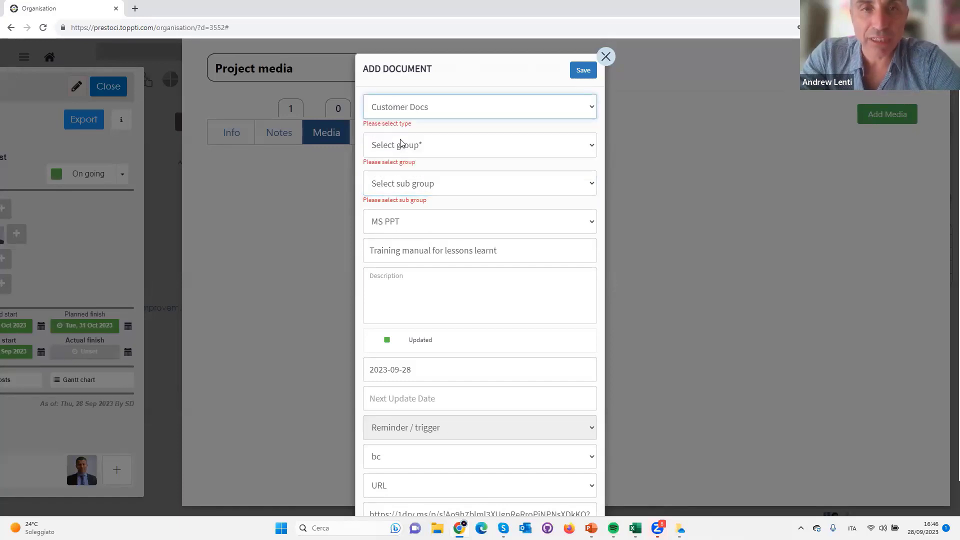
pyautogui.click(407, 106)
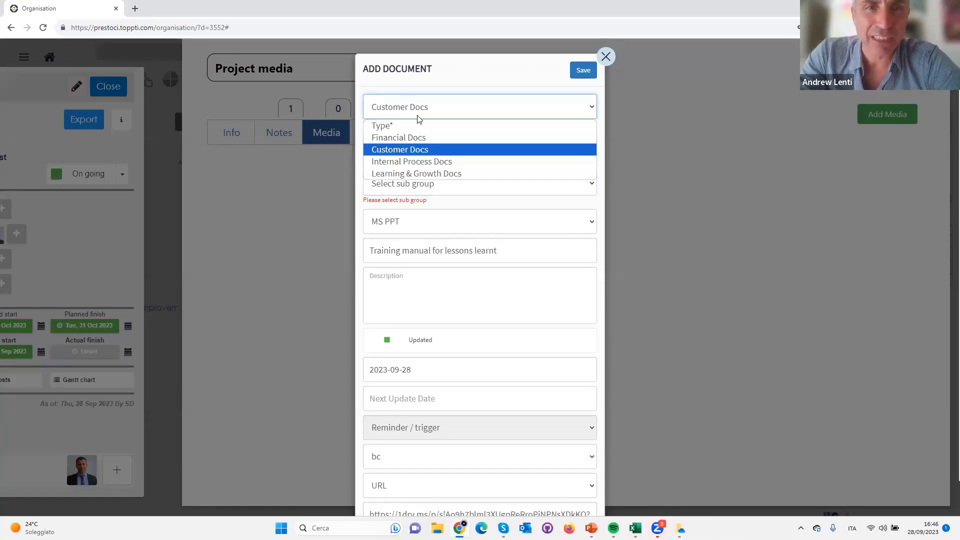
pyautogui.click(429, 174)
pyautogui.click(429, 145)
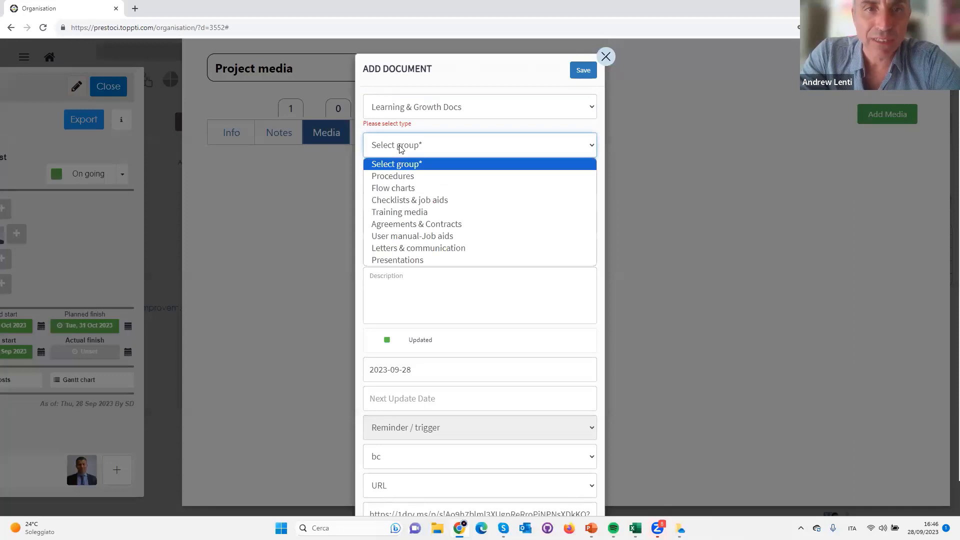
pyautogui.click(418, 237)
pyautogui.click(408, 184)
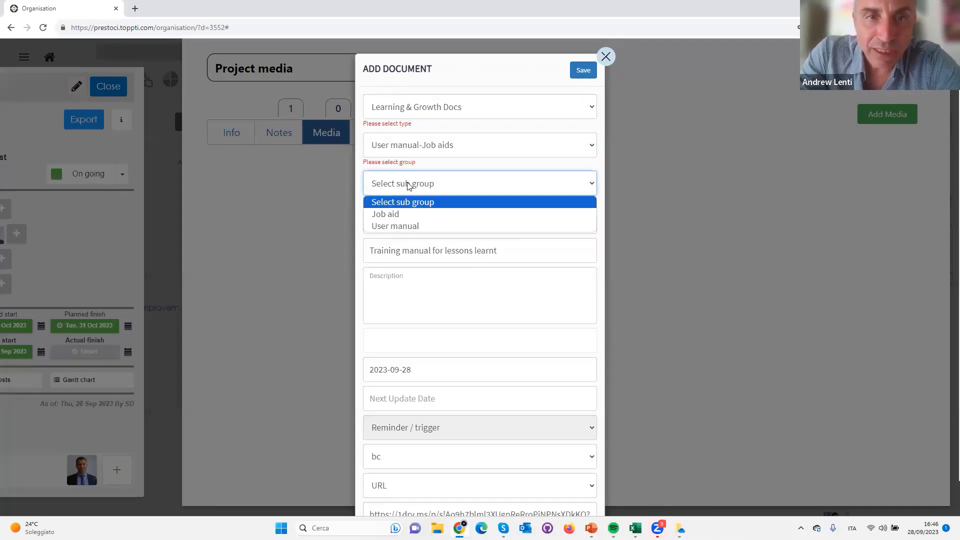
pyautogui.click(385, 214)
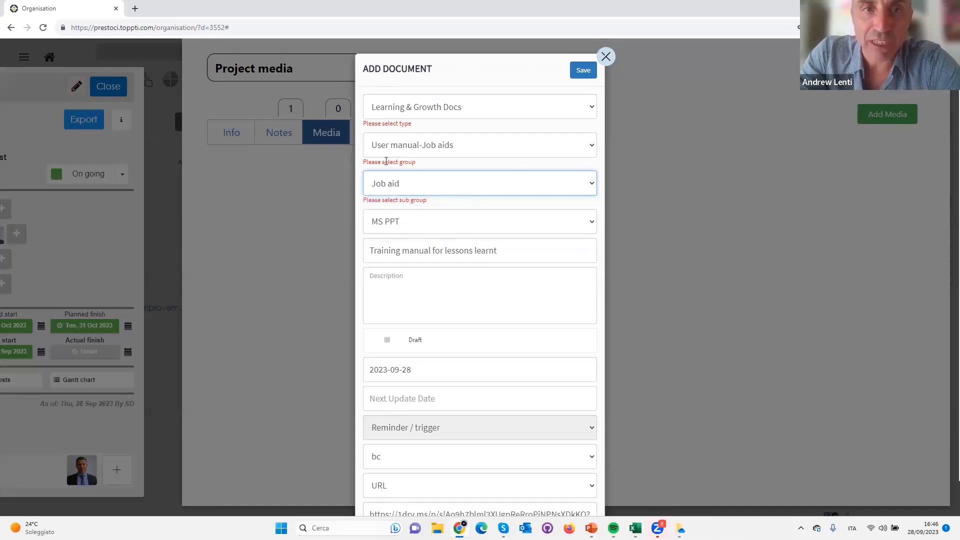
# Recheck the document's group and sub group, save it to the project's media and leave the media view
pyautogui.click(406, 145)
pyautogui.click(406, 145)
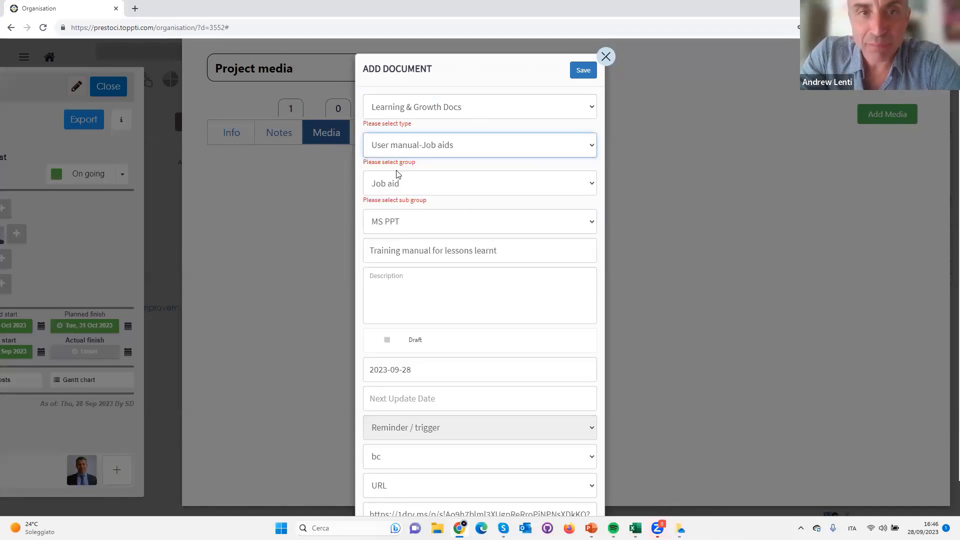
pyautogui.click(398, 176)
pyautogui.click(398, 188)
pyautogui.click(580, 71)
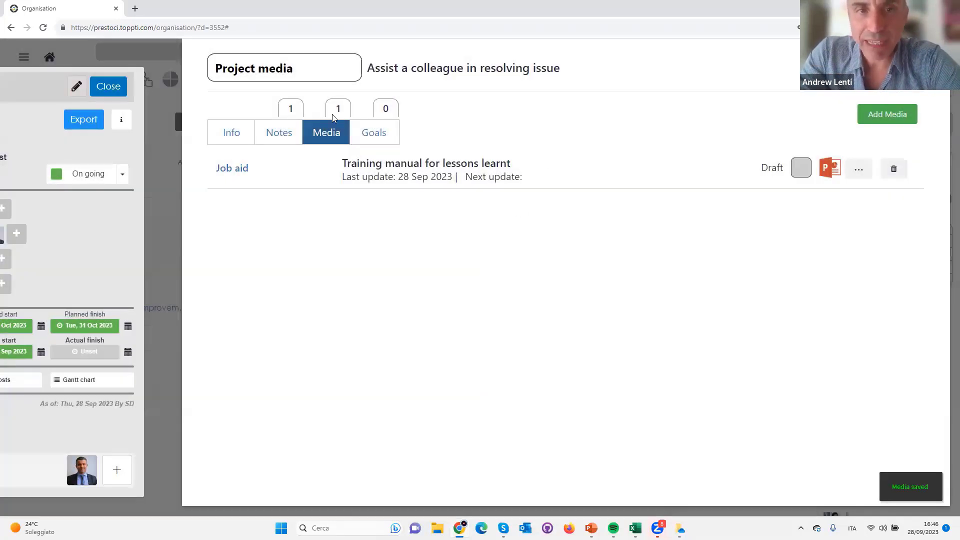
pyautogui.click(900, 69)
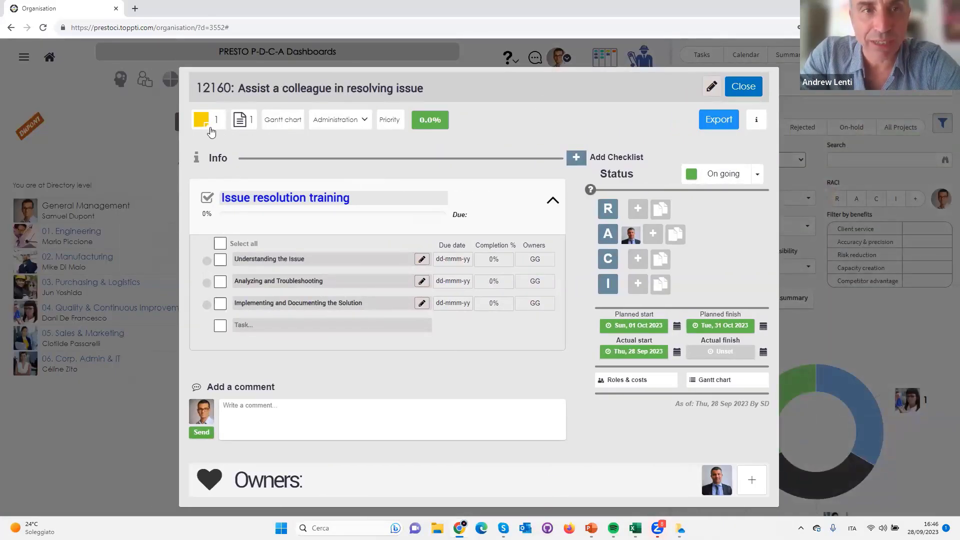
# Link the project "Assist a colleague in resolving issue" to the goal OKR #8-Introduce all employees to lean concepts and close the project
pyautogui.click(252, 124)
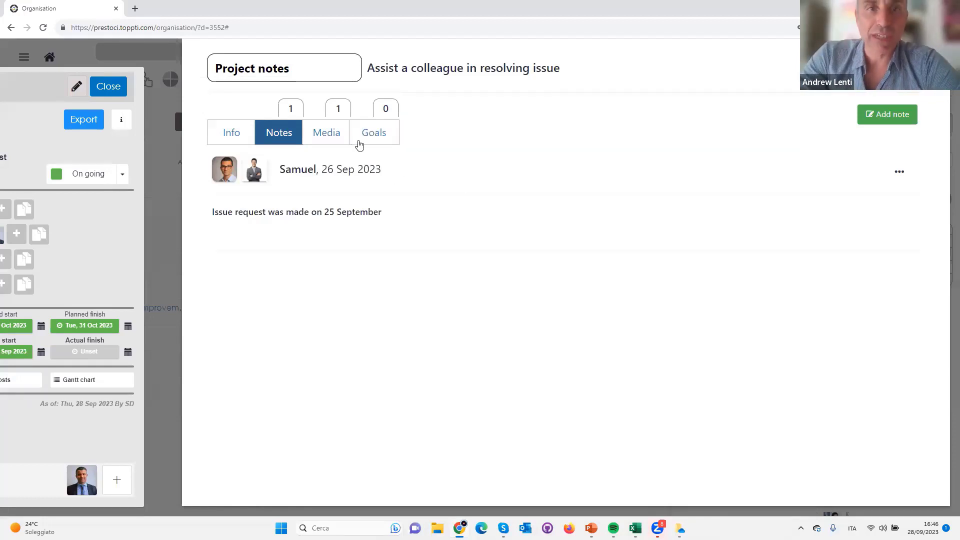
pyautogui.click(378, 133)
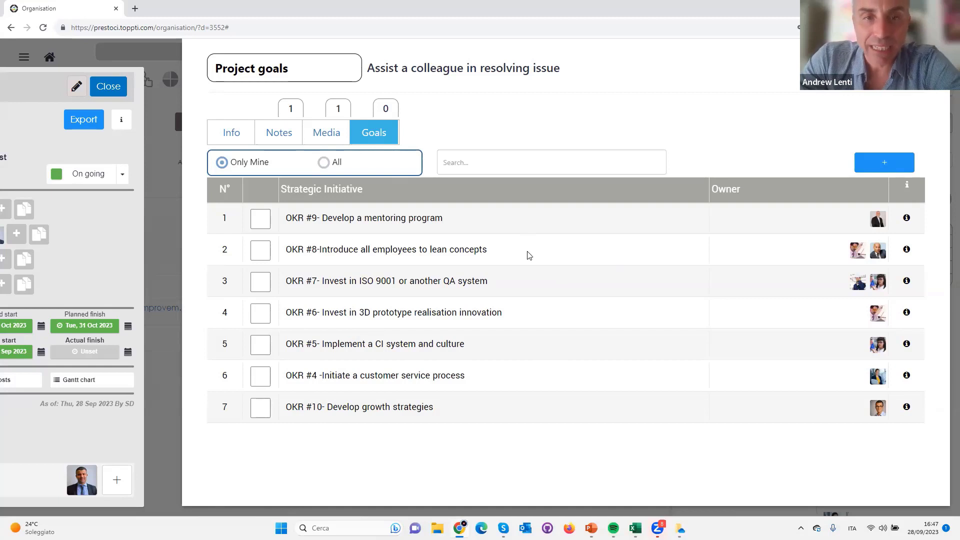
pyautogui.click(256, 258)
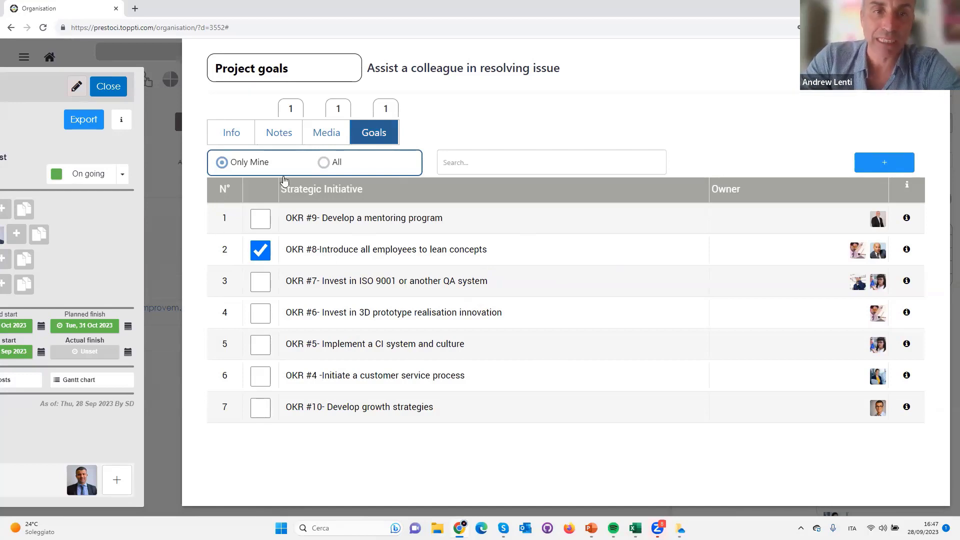
pyautogui.click(904, 69)
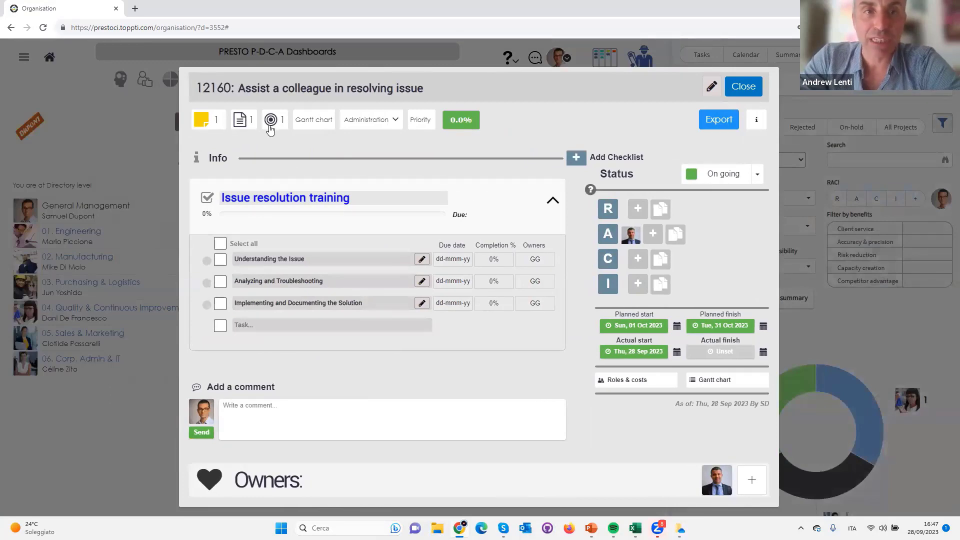
pyautogui.click(743, 88)
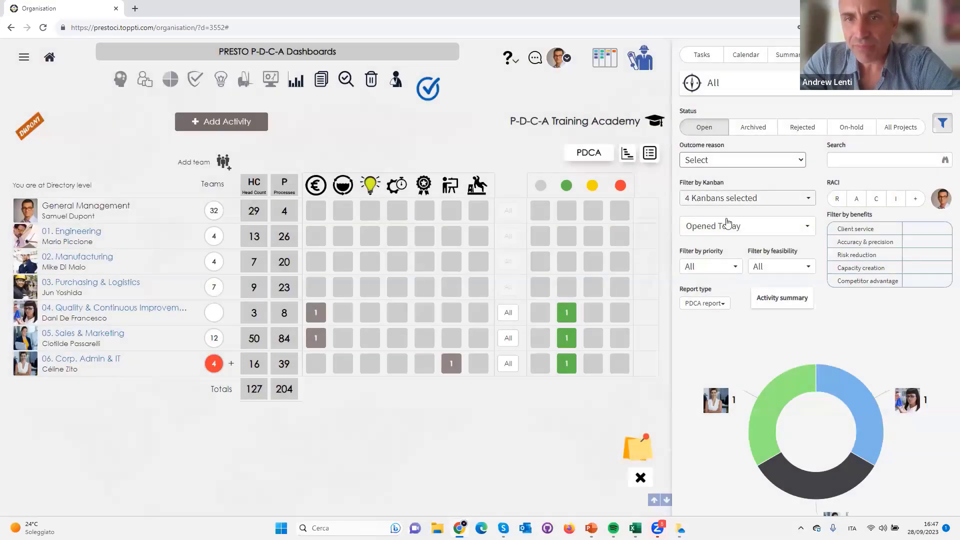
# Leave the report of today's open projects and filter the dashboard by All Outstanding Projects
pyautogui.click(730, 226)
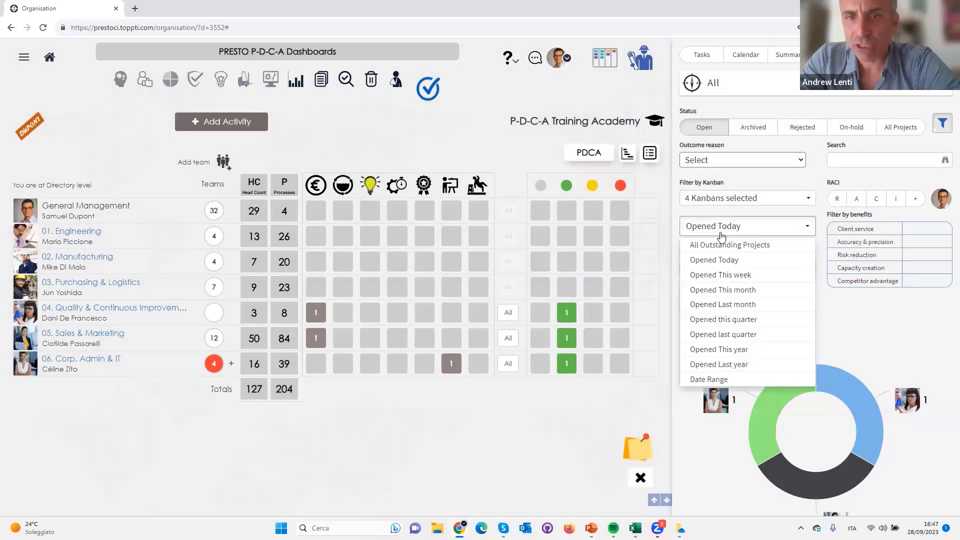
pyautogui.click(714, 260)
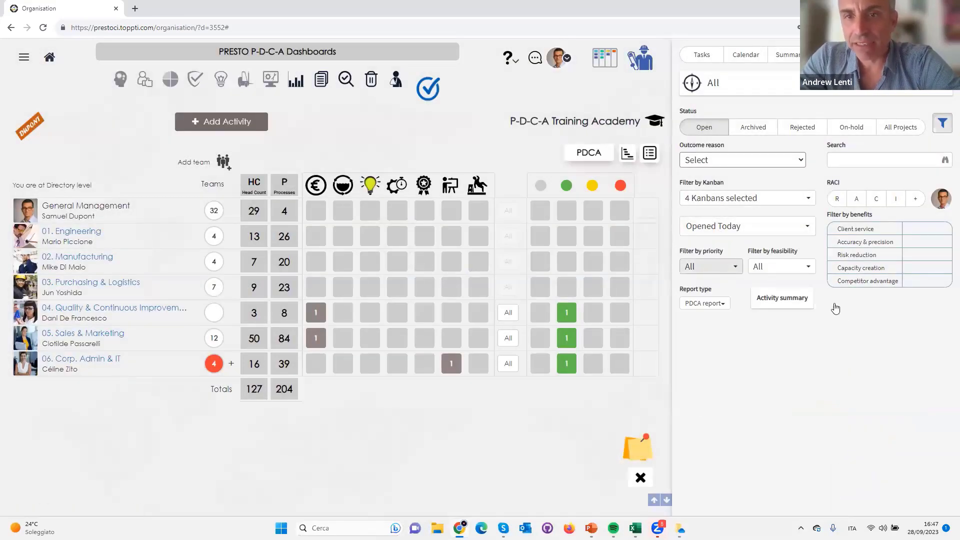
pyautogui.click(716, 229)
pyautogui.click(710, 245)
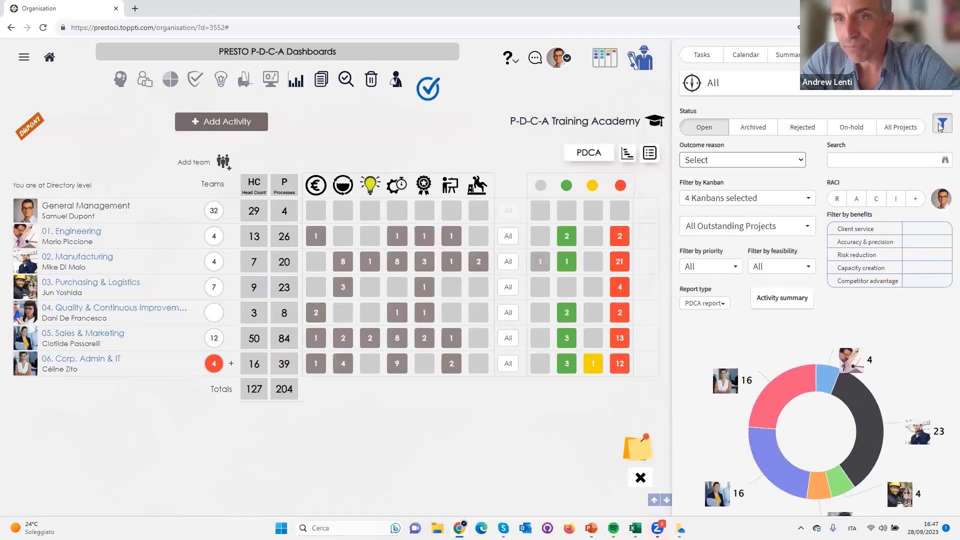
# Filter the dashboard by the goal OKR #6- Invest in 3D prototype realisation innovation and open its PDCA report
pyautogui.click(805, 84)
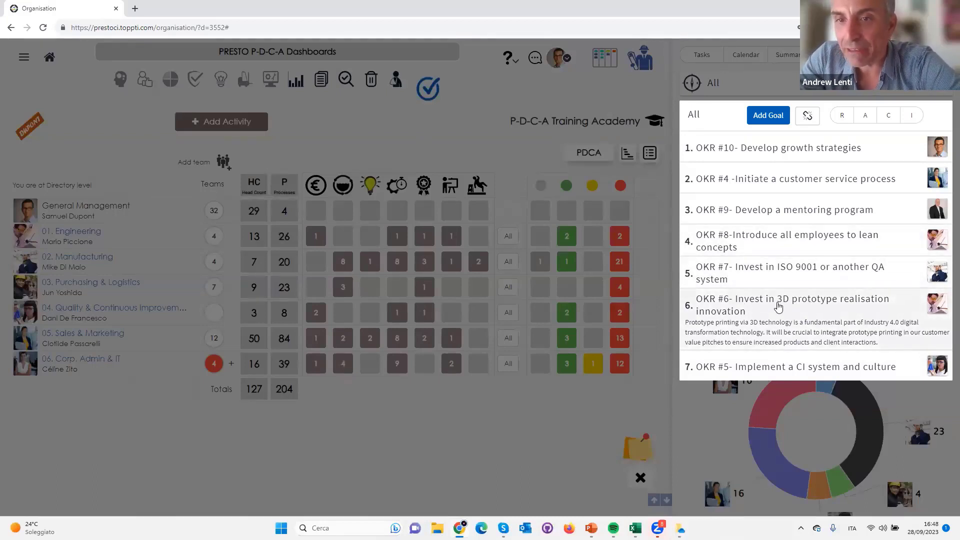
pyautogui.click(845, 315)
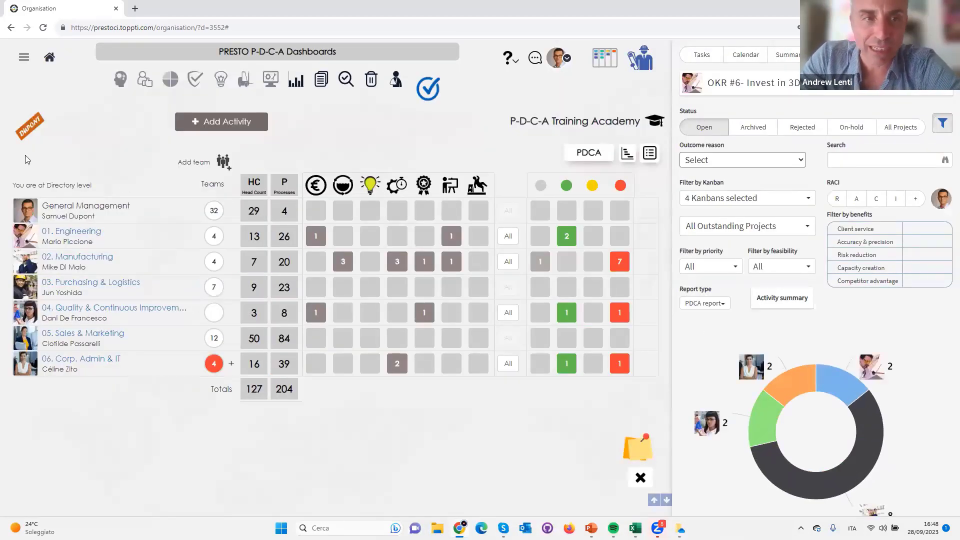
pyautogui.click(705, 303)
pyautogui.click(649, 154)
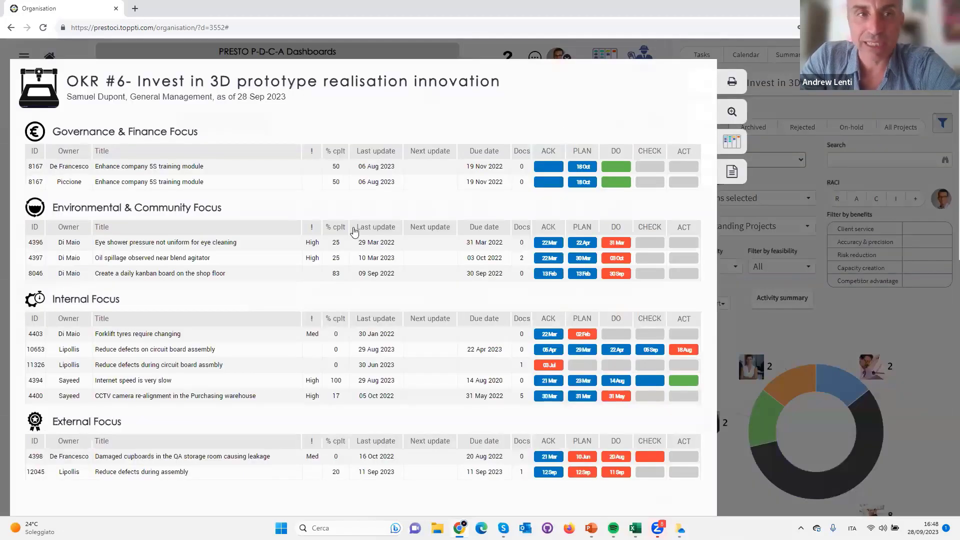
# Examine the OKR #6 report's title and its projects under each focus area, from Governance & Finance through People
pyautogui.moveTo(133, 79); pyautogui.dragTo(599, 82)
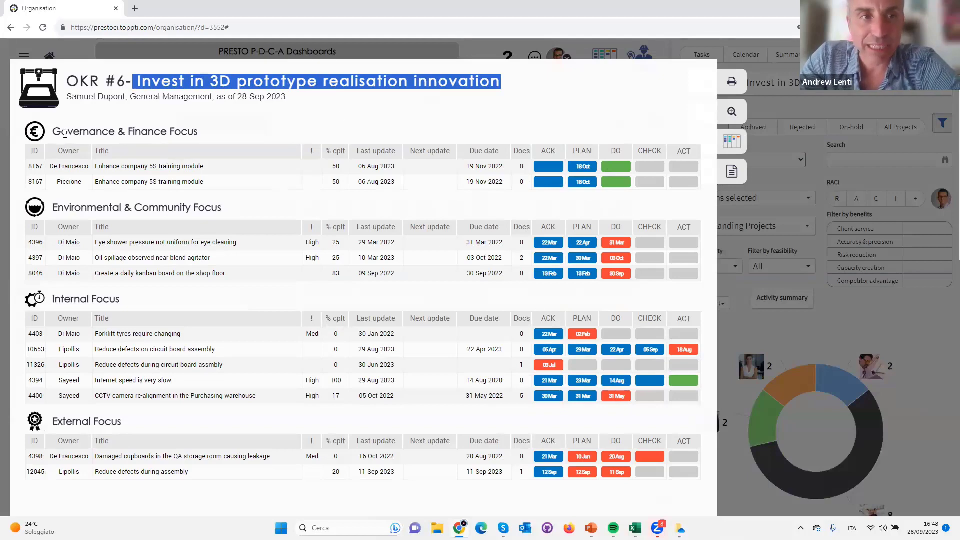
pyautogui.moveTo(68, 132); pyautogui.dragTo(200, 140)
pyautogui.moveTo(70, 208); pyautogui.dragTo(298, 218)
pyautogui.scroll(-1, 298, 218)
pyautogui.moveTo(74, 249); pyautogui.dragTo(135, 246)
pyautogui.scroll(-2, 134, 247)
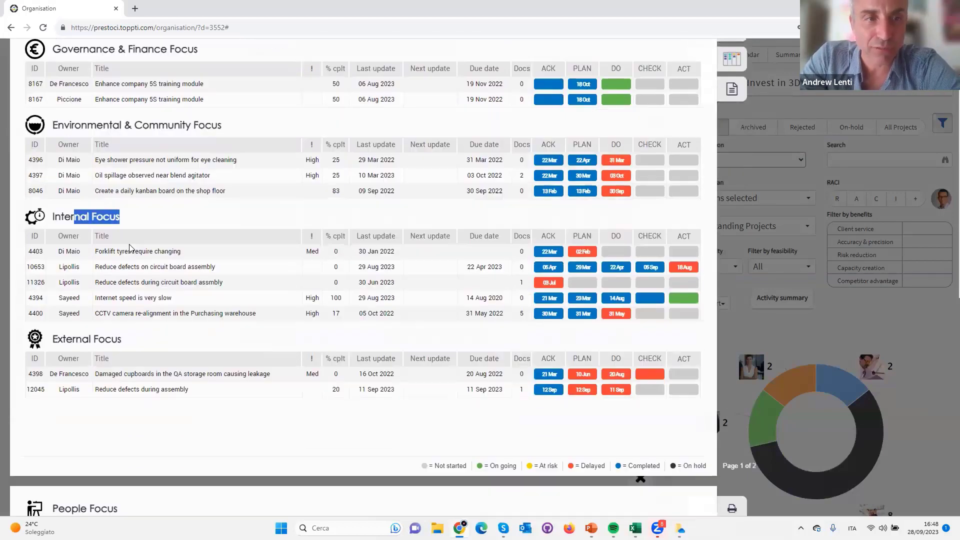
pyautogui.moveTo(75, 271); pyautogui.dragTo(122, 272)
pyautogui.scroll(-3, 114, 283)
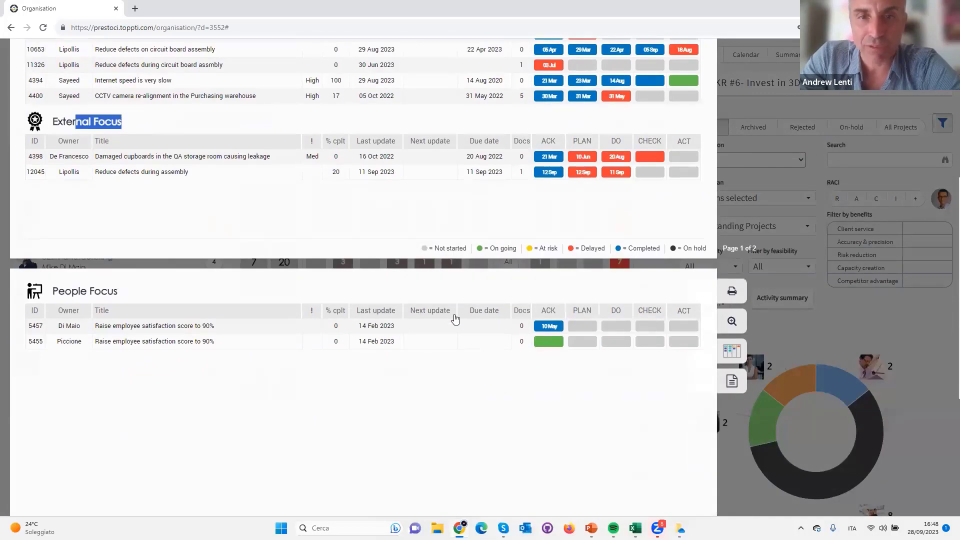
pyautogui.scroll(5, 454, 320)
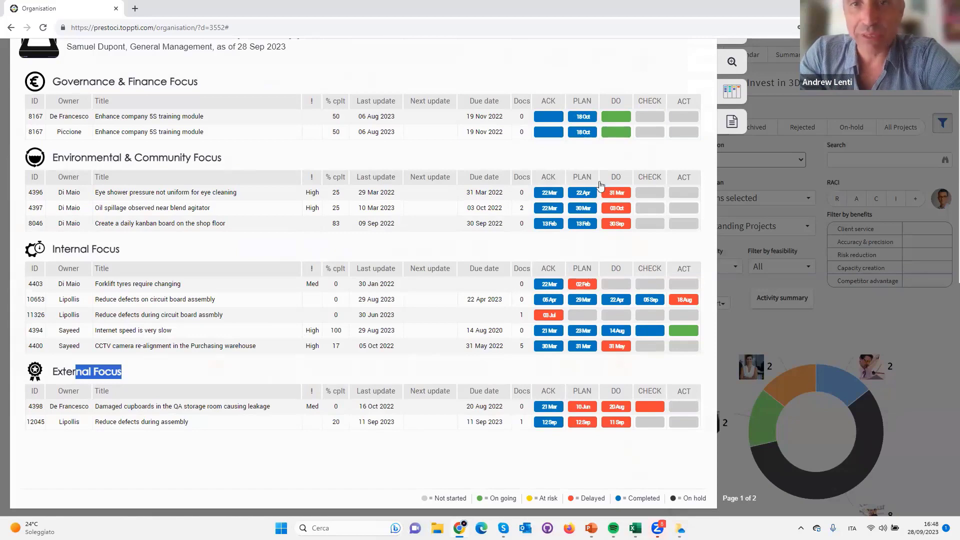
# Open the project "Eye shower pressure not uniform for eye cleaning" from its DO phase, review its action plan checklist and close it
pyautogui.click(616, 193)
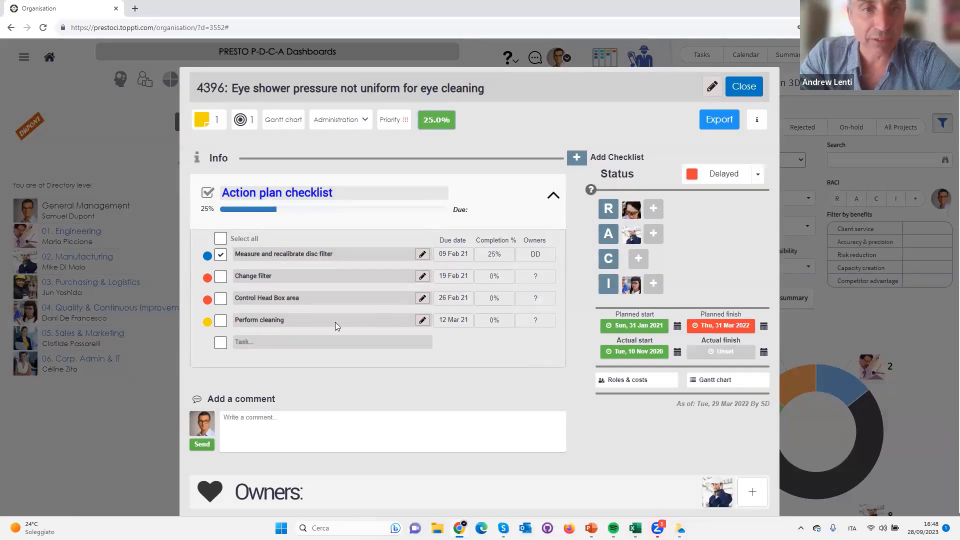
pyautogui.click(745, 85)
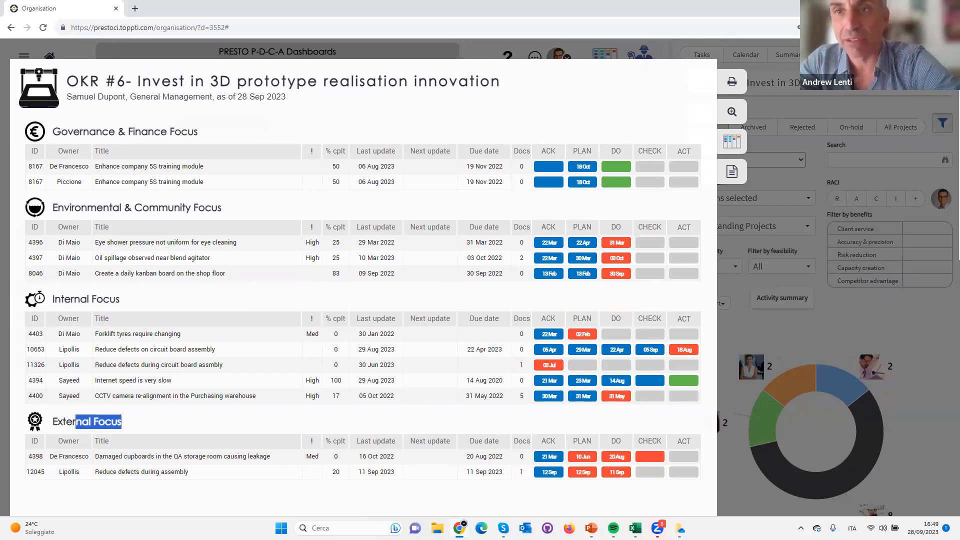
# Close the PDCA report and reset the dashboard's goal filter to All
pyautogui.click(830, 165)
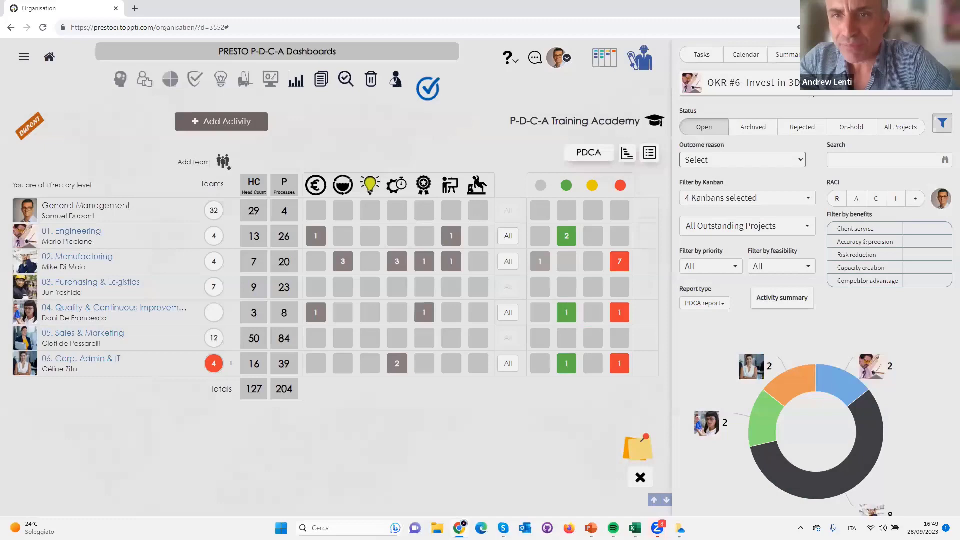
pyautogui.click(700, 84)
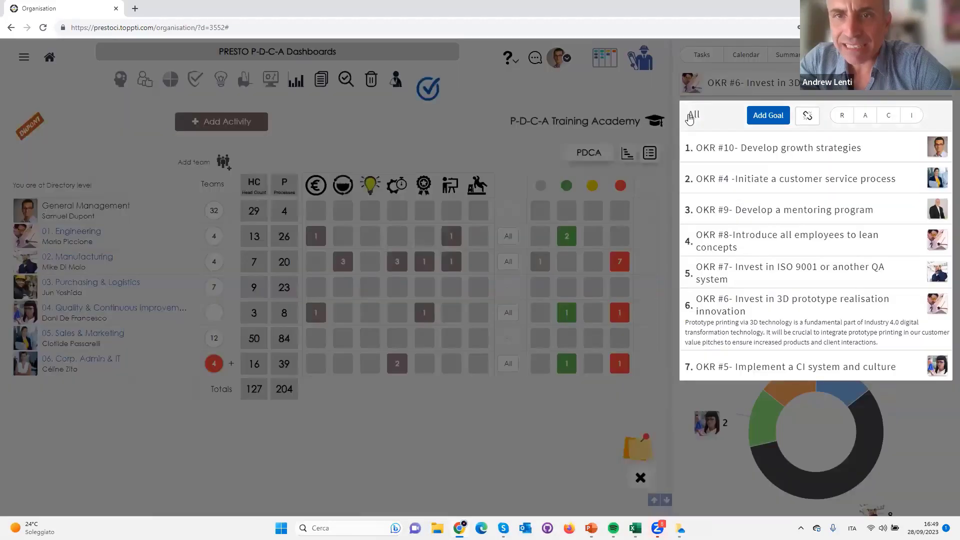
pyautogui.click(690, 116)
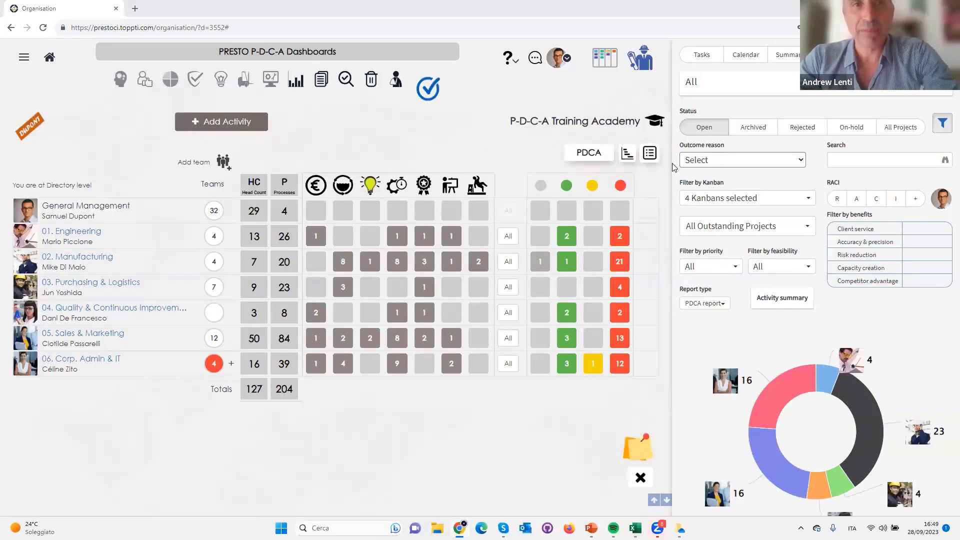
# Switch to the PowerPoint presentation showing the action priority matrix slide
pyautogui.hotkey('alt', 'Tab')
pyautogui.hotkey('alt', 'Tab')
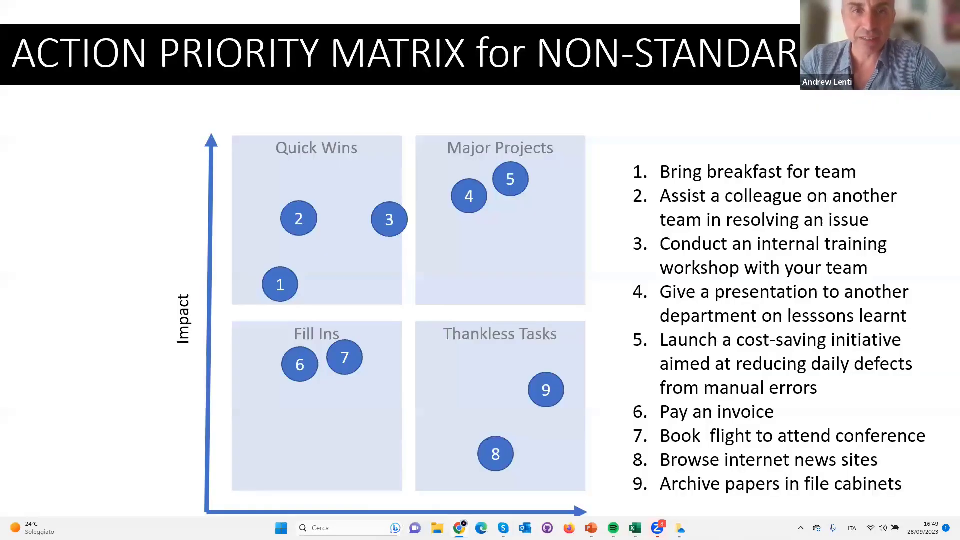
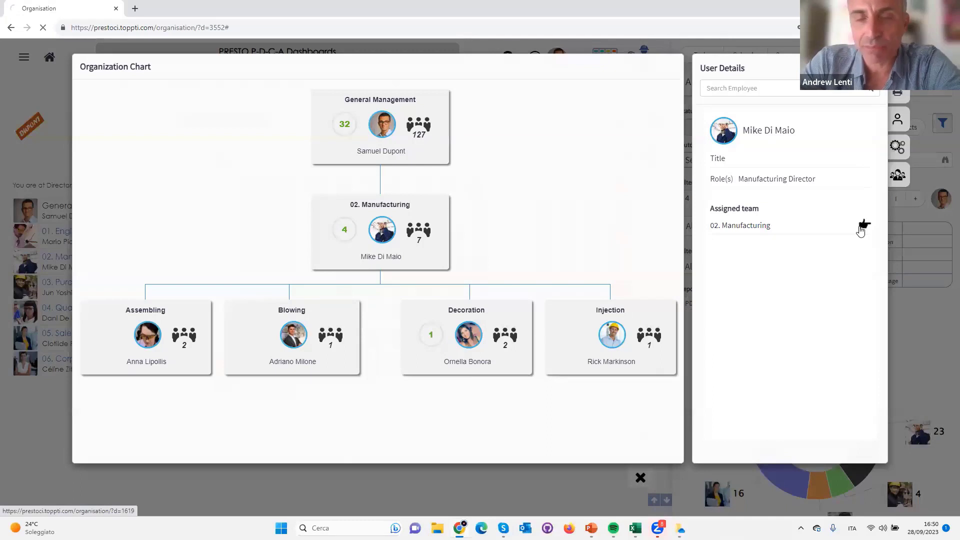
# Open the 02. Manufacturing team's dashboard and expand Management reporting and General Assembly in the Assembling team's process list
pyautogui.click(861, 229)
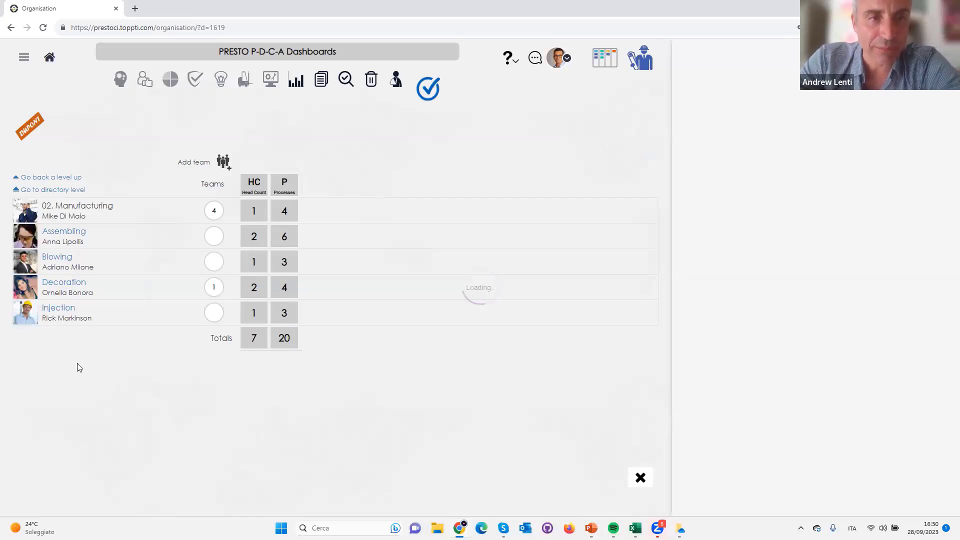
pyautogui.click(285, 240)
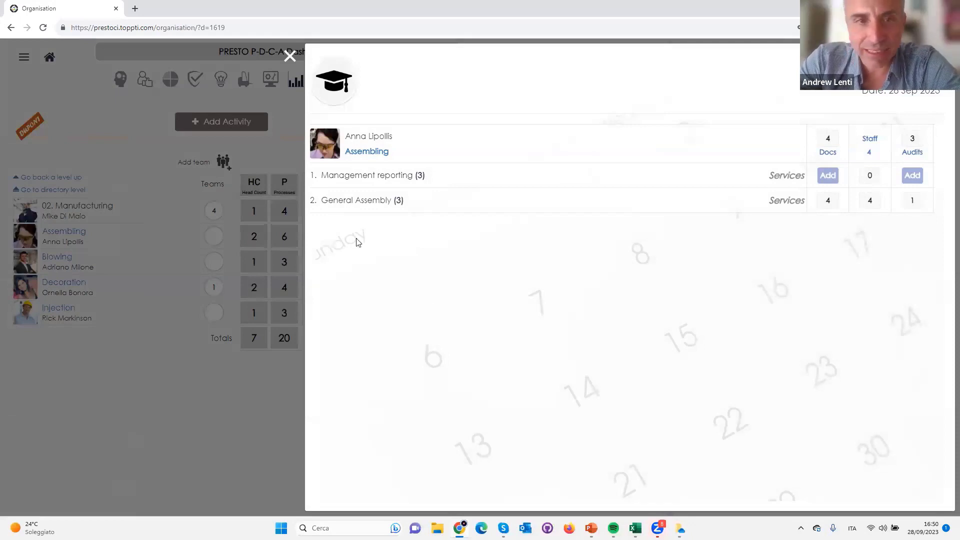
pyautogui.click(395, 177)
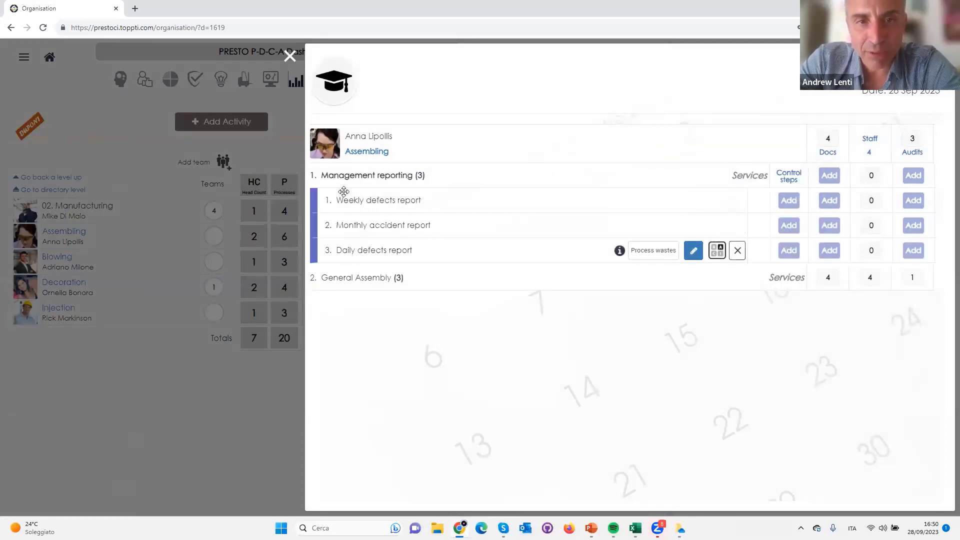
pyautogui.click(371, 176)
pyautogui.click(348, 209)
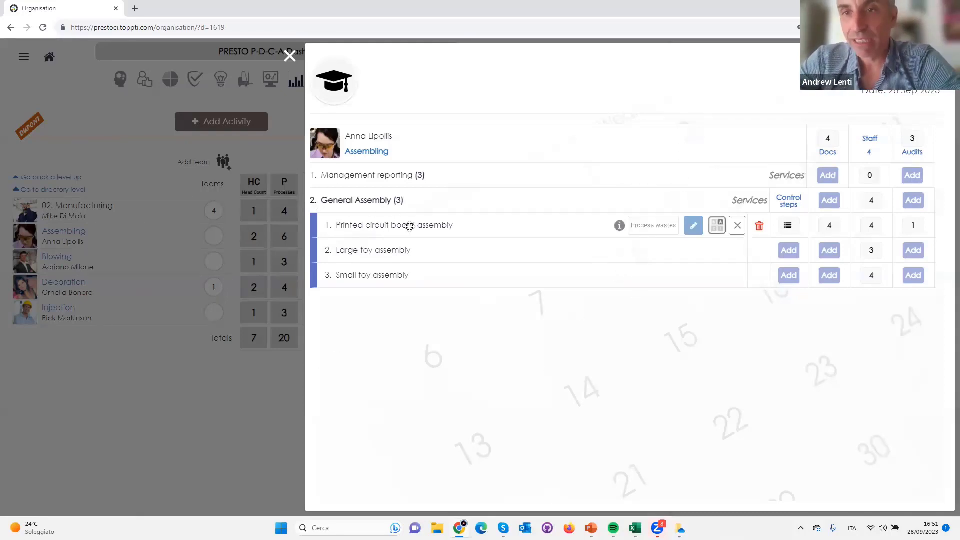
# Review the Printed circuit board assembly checklist, including the details of its first two steps and its Stepped-RACI matrix
pyautogui.click(788, 226)
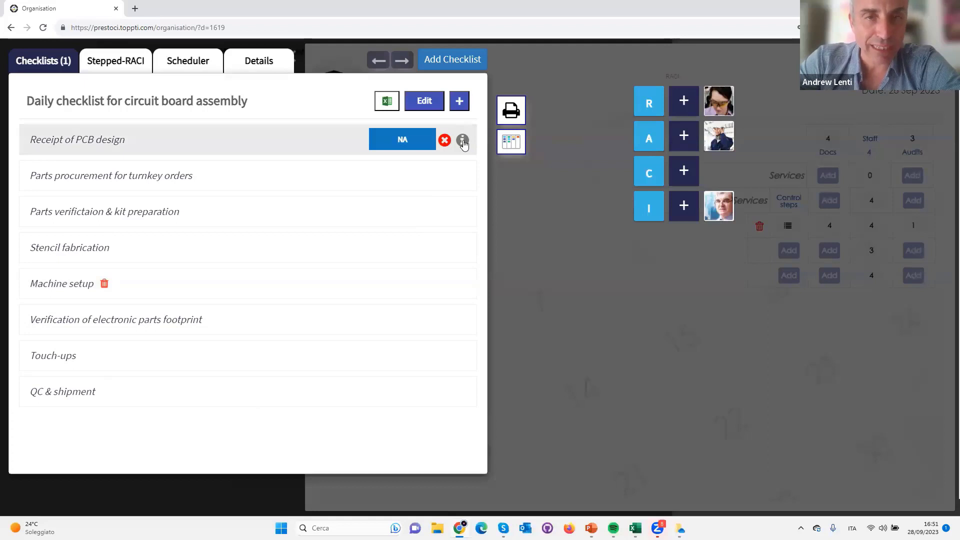
pyautogui.click(463, 142)
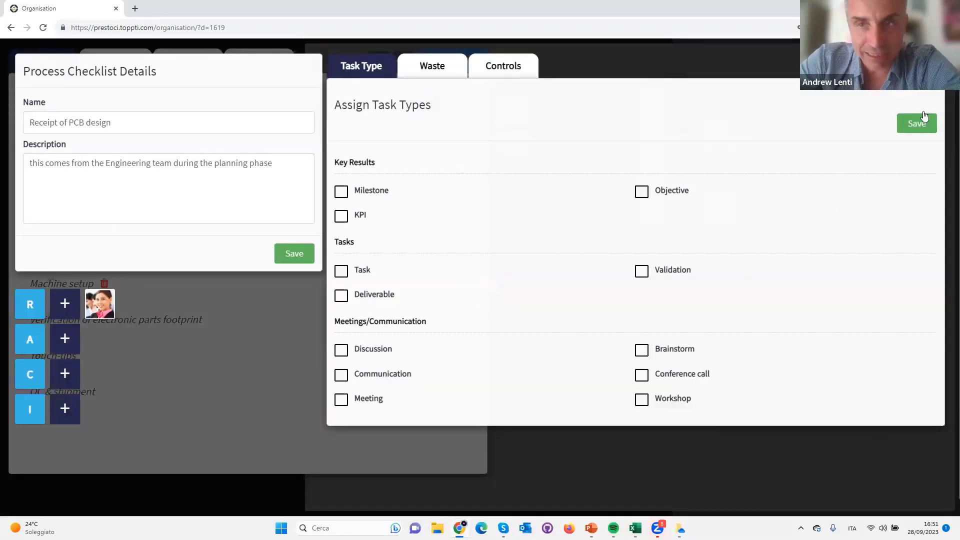
pyautogui.click(602, 67)
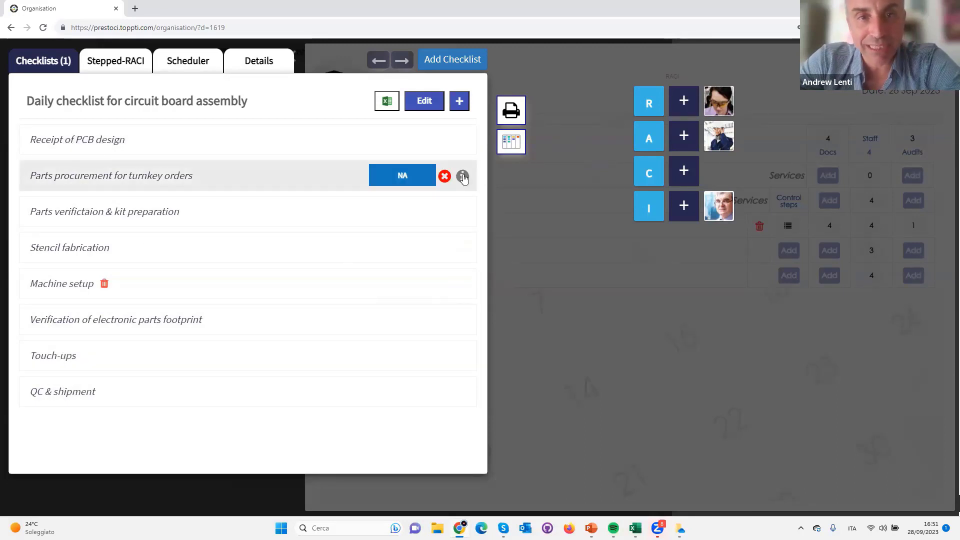
pyautogui.click(463, 177)
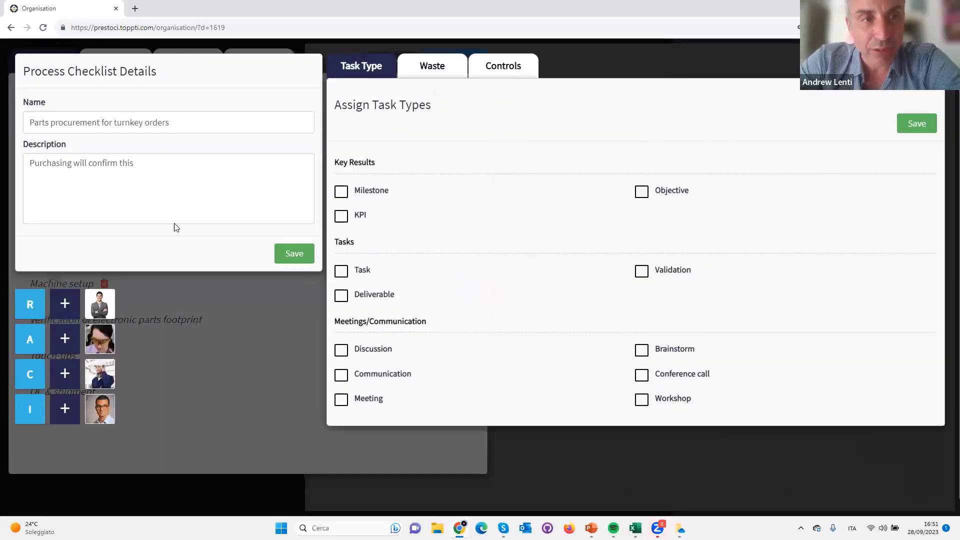
pyautogui.click(188, 54)
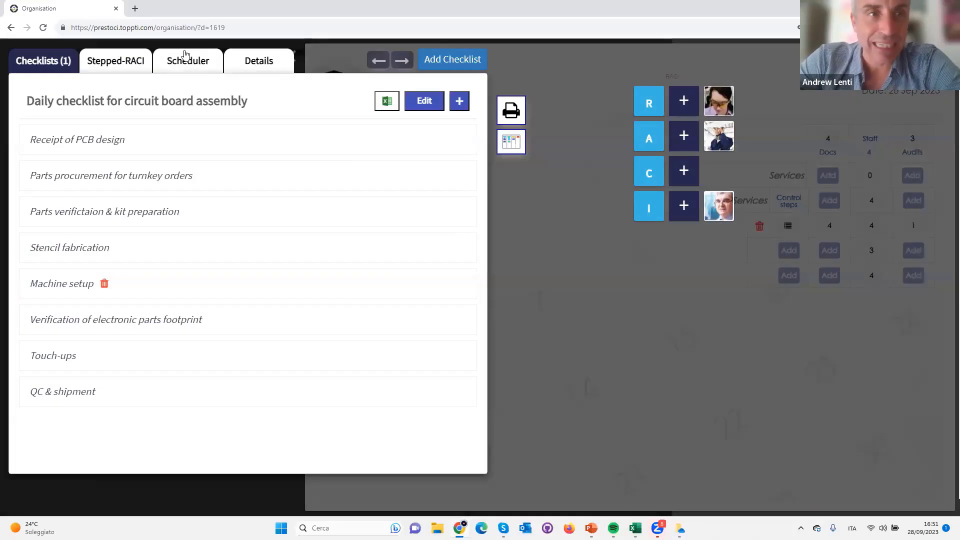
pyautogui.click(108, 64)
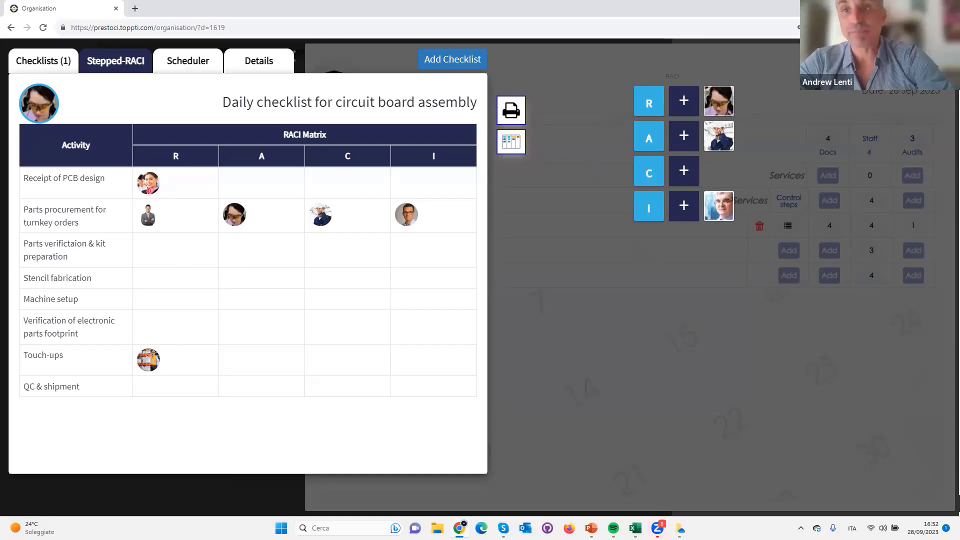
pyautogui.click(795, 248)
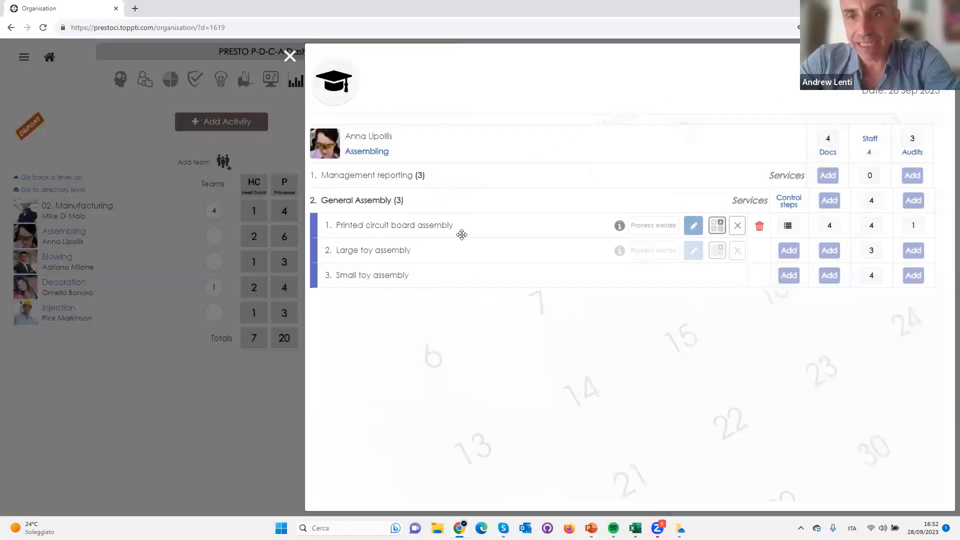
# Review the "Circuit board assembly general procedure" document's properties and its linked Word file from the Printed circuit board assembly documents
pyautogui.click(830, 224)
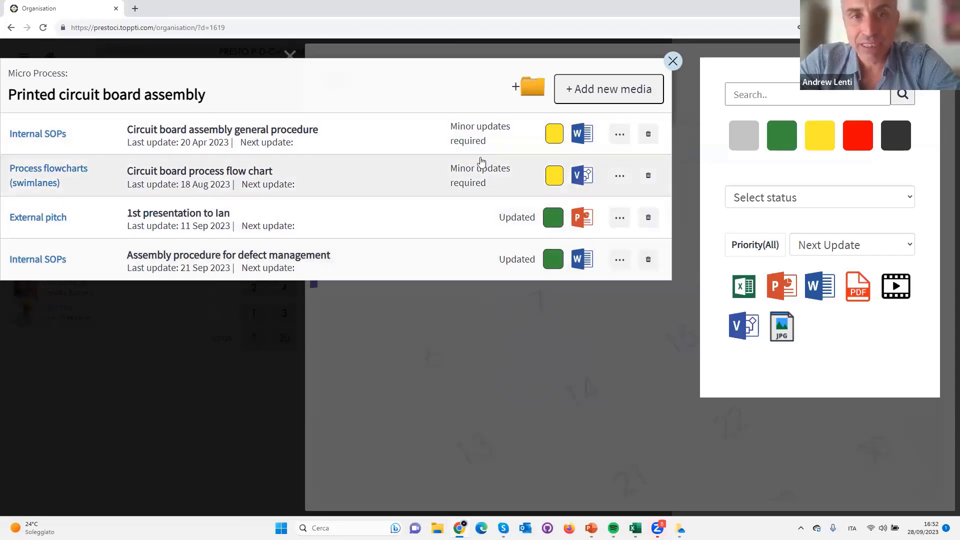
pyautogui.click(620, 135)
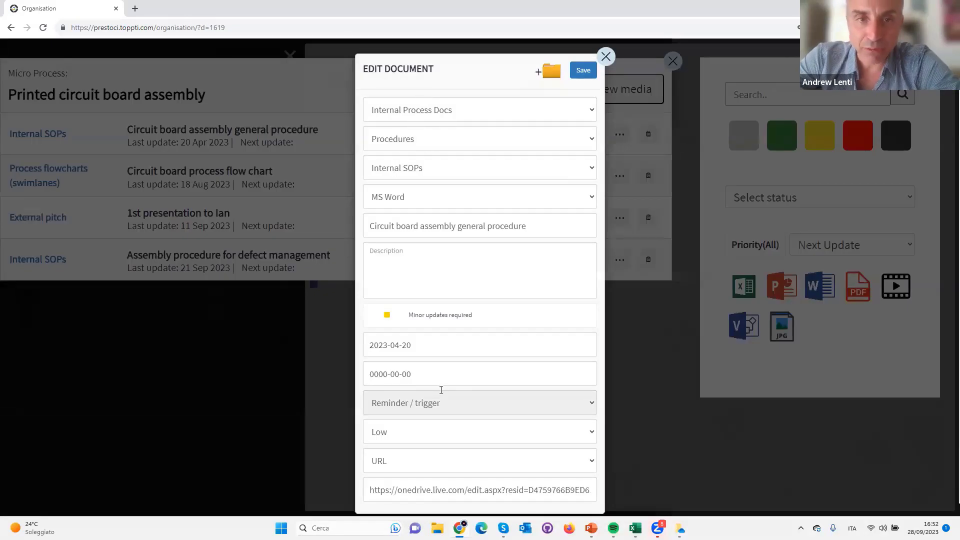
pyautogui.click(583, 71)
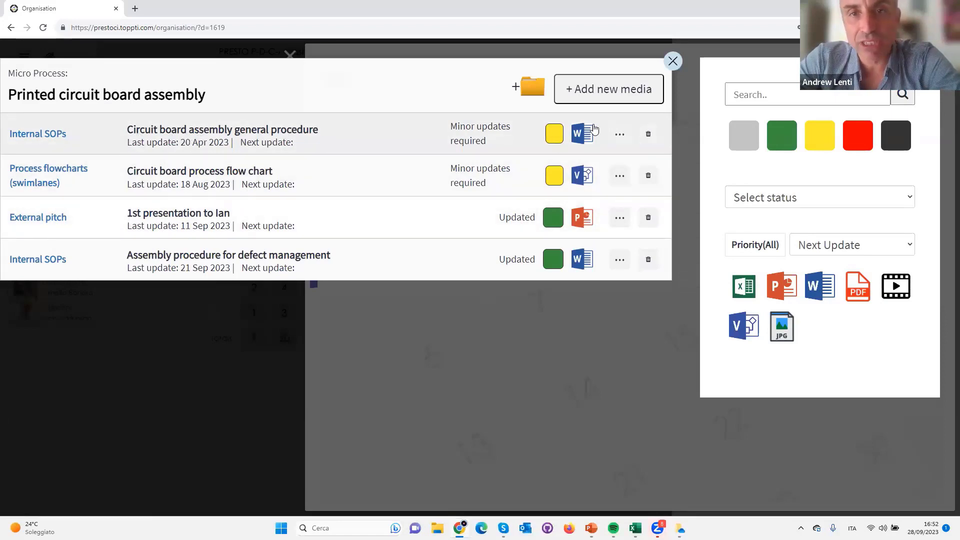
pyautogui.click(247, 131)
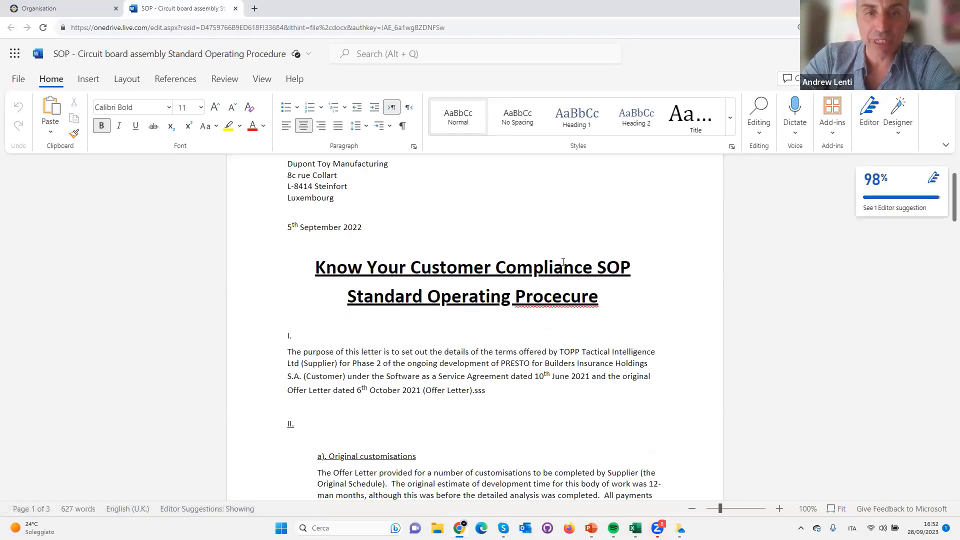
pyautogui.scroll(-7, 500, 260)
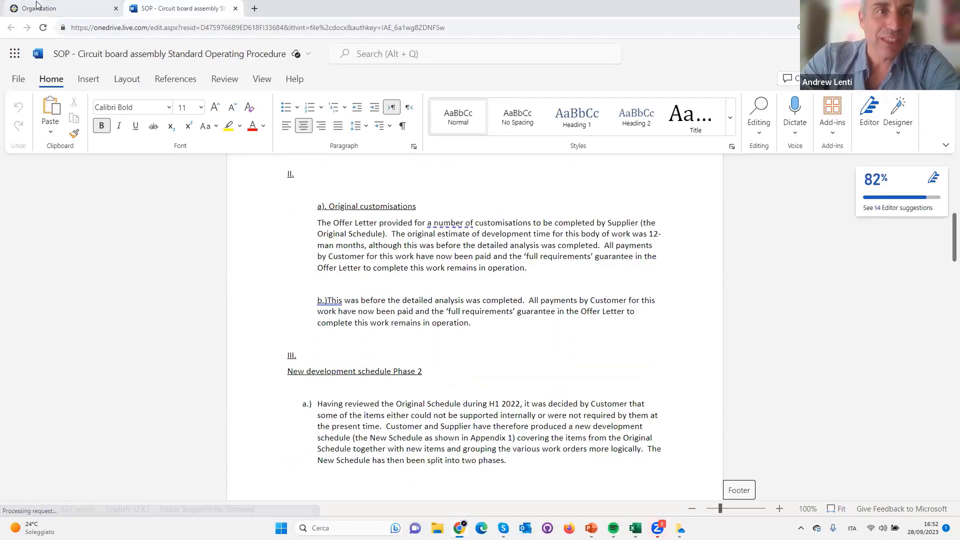
pyautogui.click(39, 8)
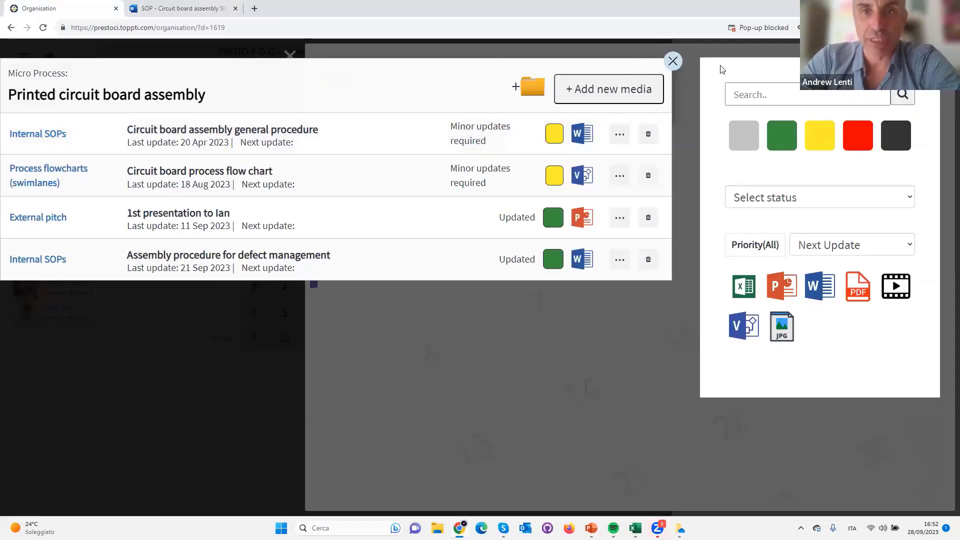
pyautogui.click(673, 61)
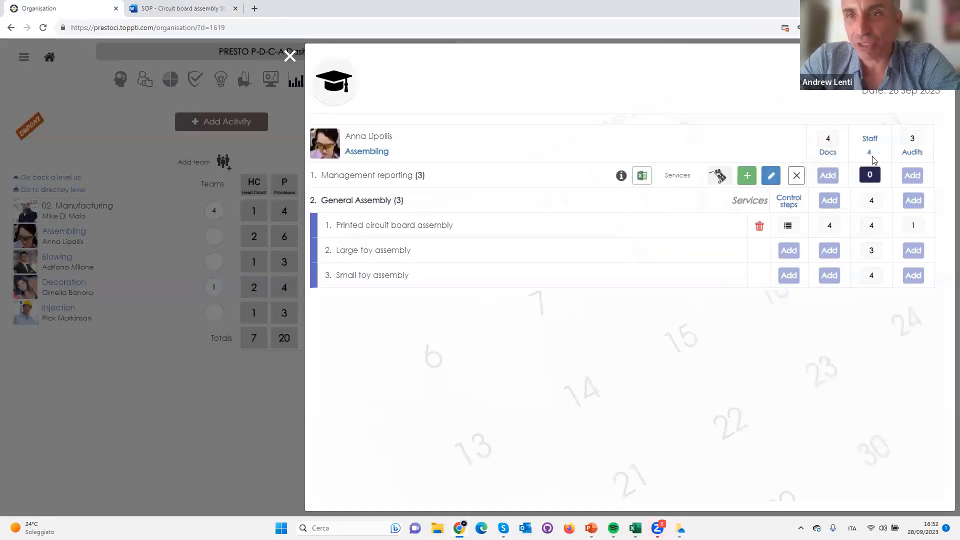
# Review the General Assembly staff skills matrix and the first team member's skill level details for Small toy assembly
pyautogui.click(403, 202)
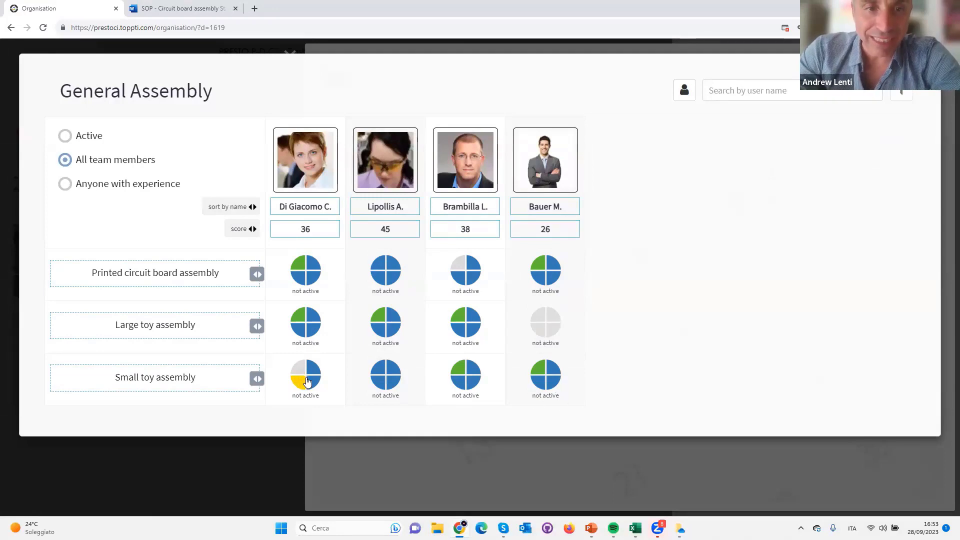
pyautogui.click(307, 382)
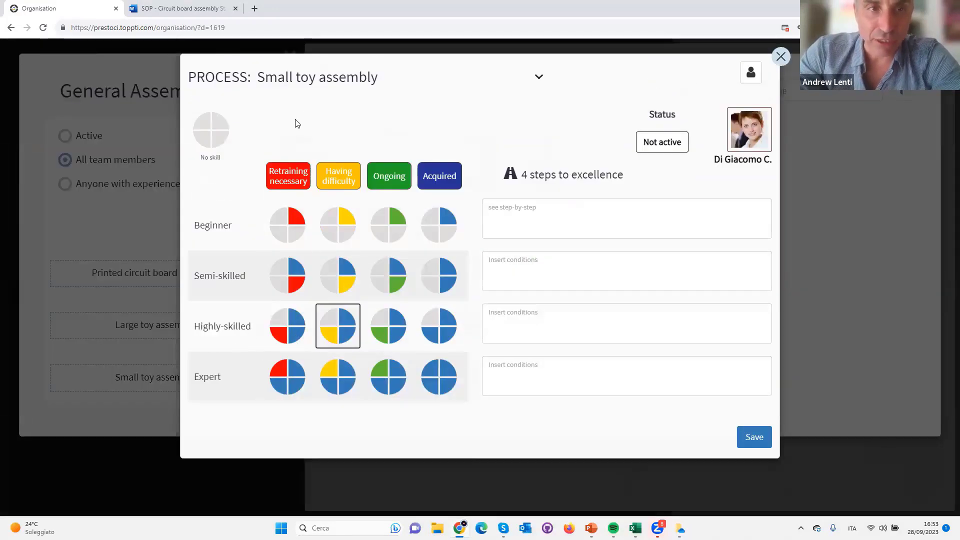
pyautogui.click(780, 57)
pyautogui.click(931, 65)
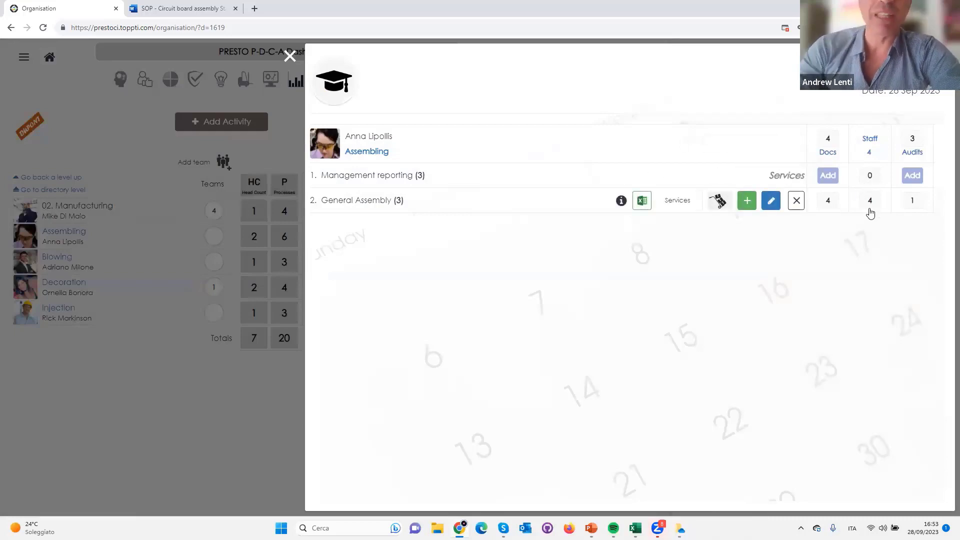
# Close the Assembling process list and filter the dashboard to projects opened today
pyautogui.click(289, 56)
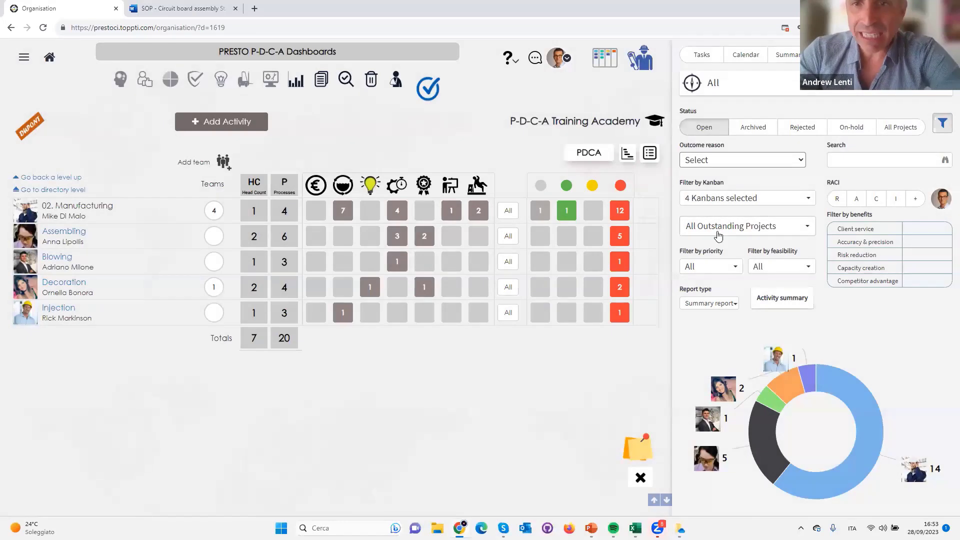
pyautogui.click(731, 227)
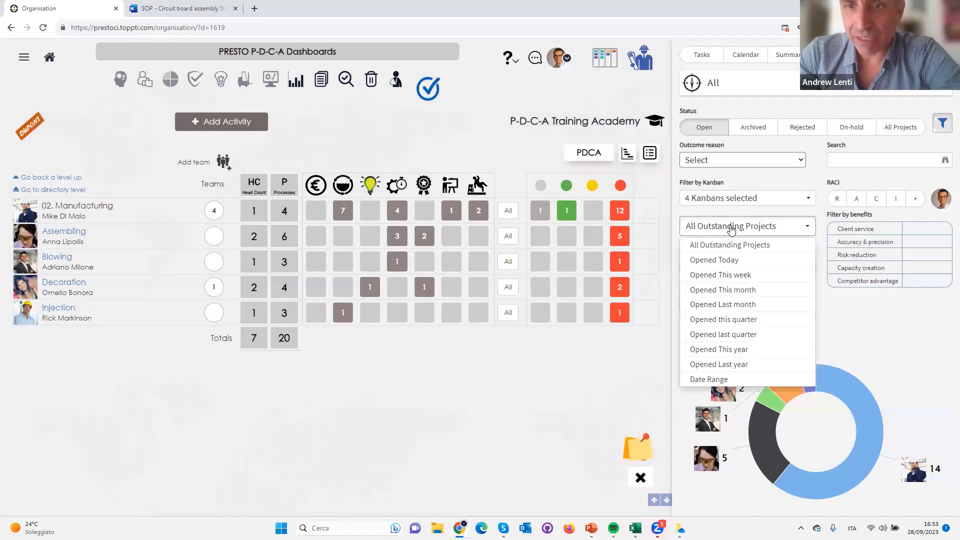
pyautogui.click(720, 261)
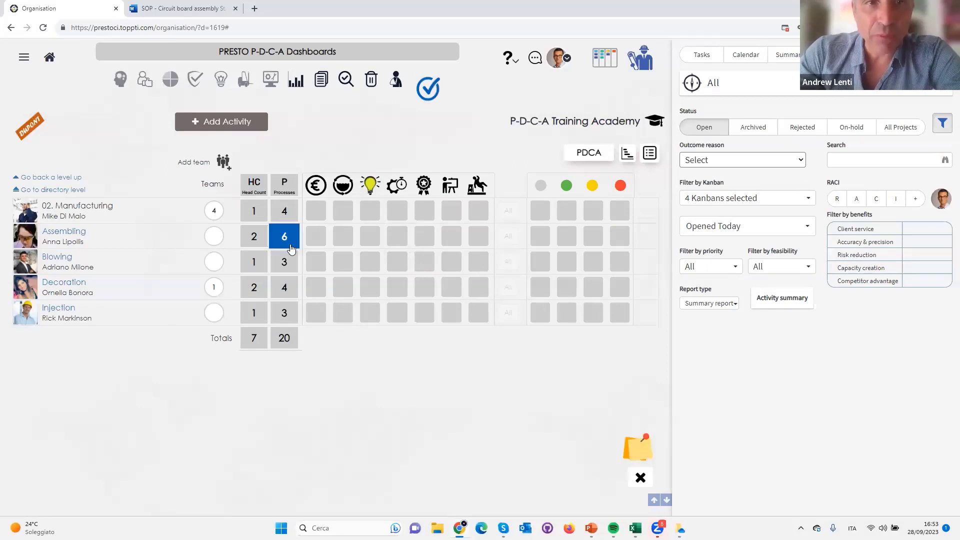
# Switch to the PowerPoint slide show to view the standard work execution slide and return to the dashboard in Chrome
pyautogui.hotkey('alt', 'Tab')
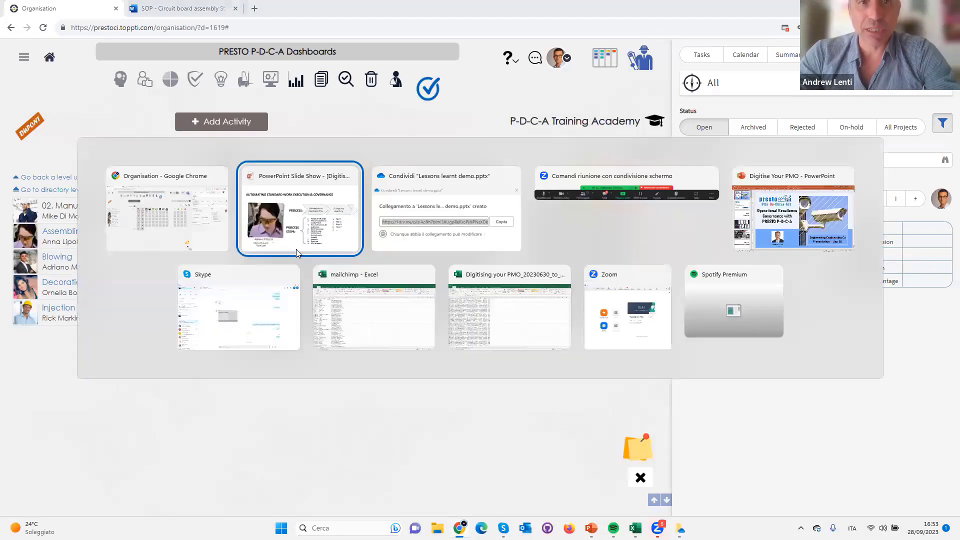
pyautogui.click(304, 250)
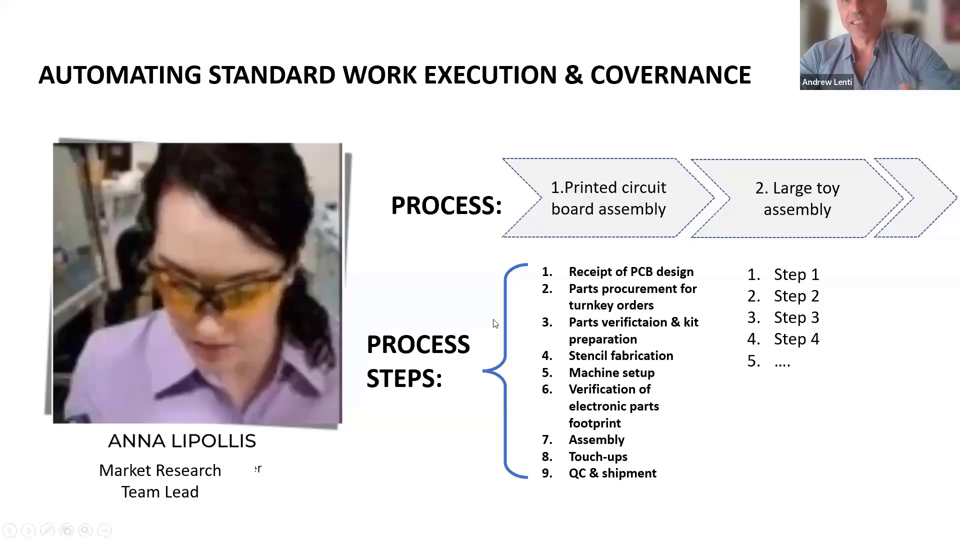
pyautogui.hotkey('alt', 'Tab')
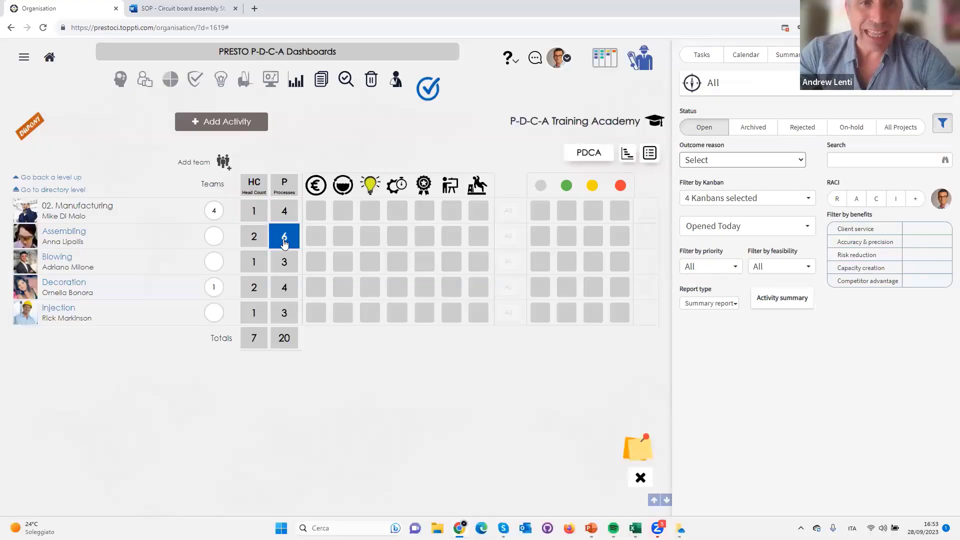
# Open the scheduler of the Printed circuit board assembly checklist and try to enable weekly scheduling
pyautogui.click(284, 243)
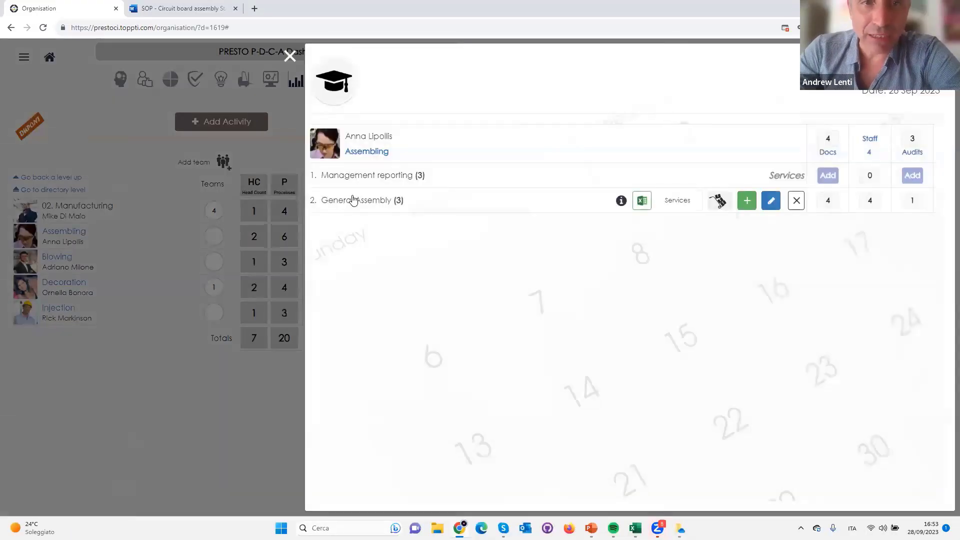
pyautogui.click(354, 200)
pyautogui.click(788, 226)
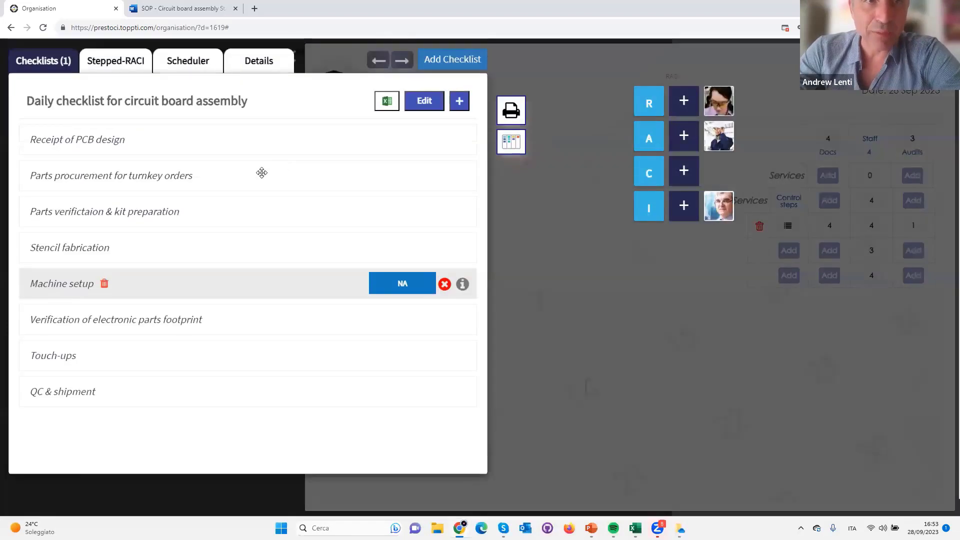
pyautogui.click(181, 72)
pyautogui.click(204, 200)
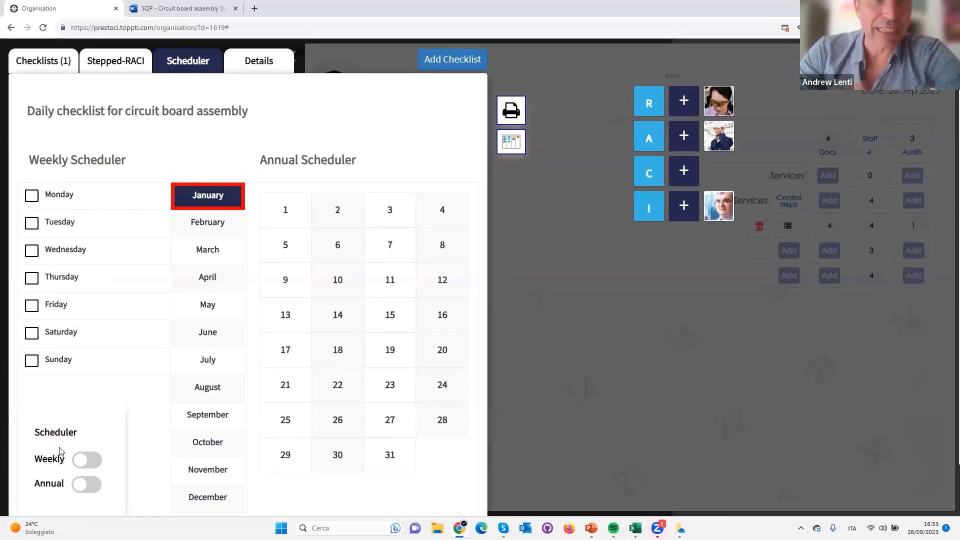
pyautogui.click(87, 460)
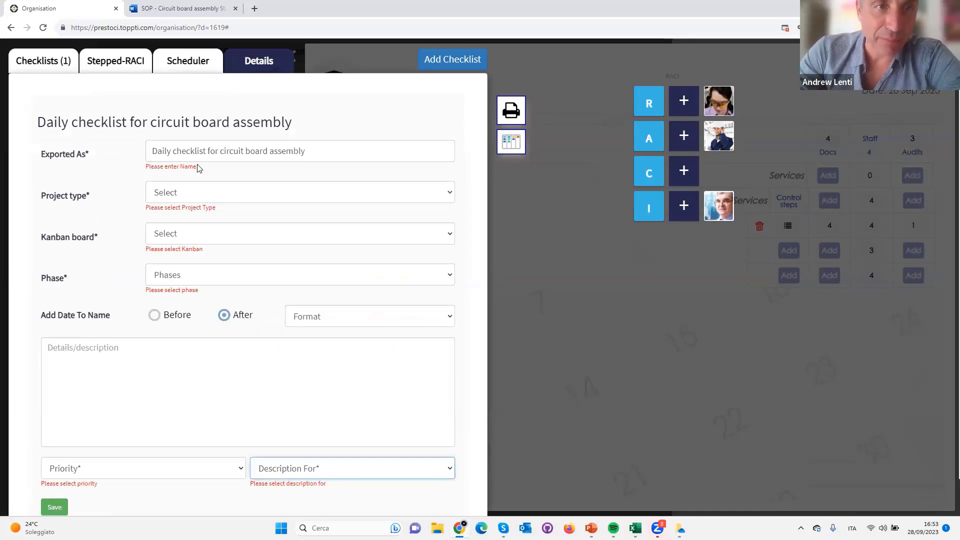
# Save the checklist's export details with Governance & Finance Focus, the P-D-C-A kanban, PLAN phase, High priority and the description for project
pyautogui.click(196, 192)
pyautogui.click(197, 218)
pyautogui.click(193, 235)
pyautogui.click(185, 275)
pyautogui.click(196, 279)
pyautogui.click(186, 316)
pyautogui.click(78, 469)
pyautogui.click(60, 451)
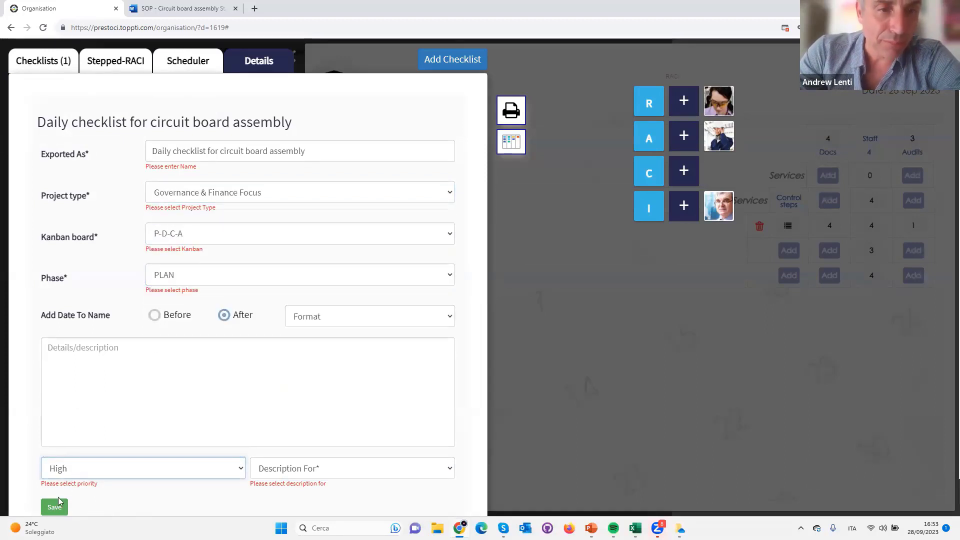
pyautogui.click(286, 469)
pyautogui.click(280, 490)
pyautogui.click(55, 507)
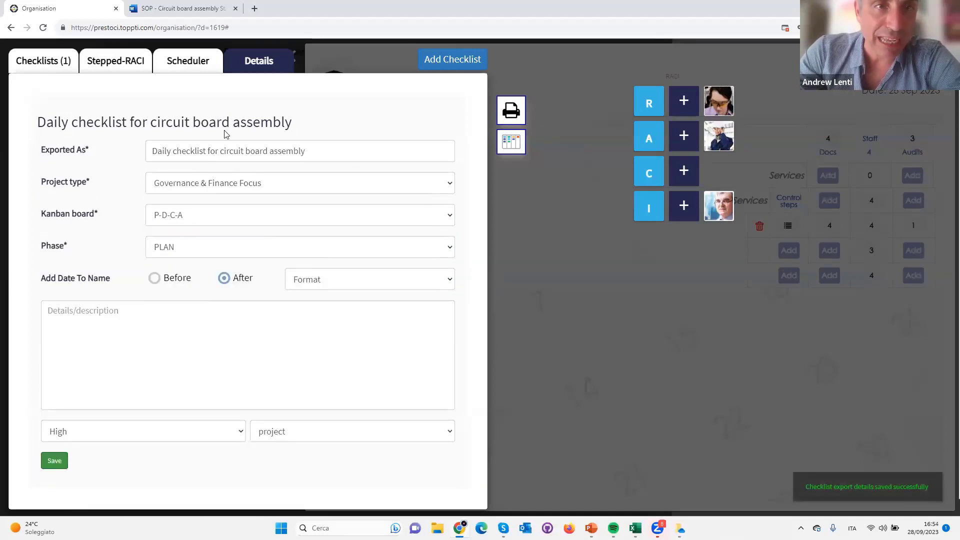
# Enable the weekly scheduler for the circuit board assembly checklist and schedule it for Wednesday
pyautogui.click(188, 61)
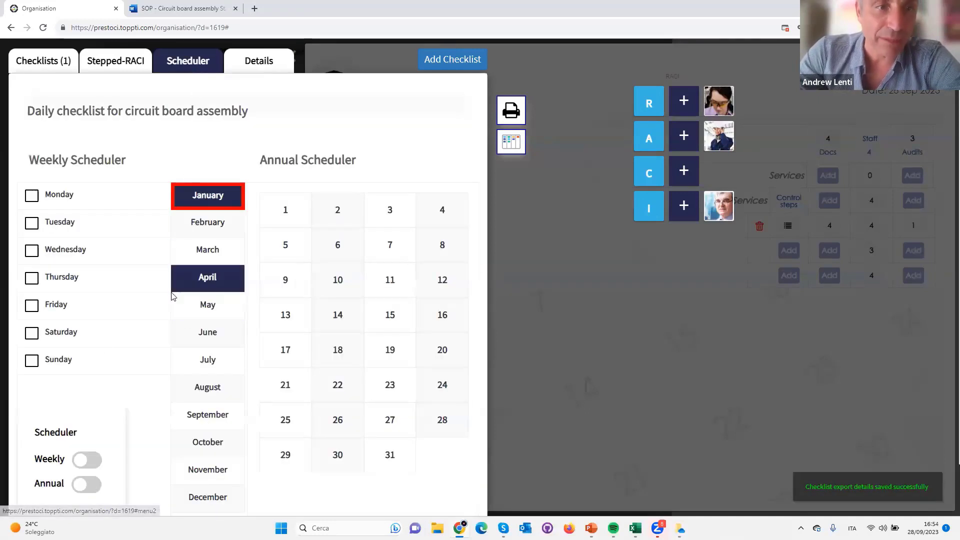
pyautogui.click(87, 460)
pyautogui.click(31, 250)
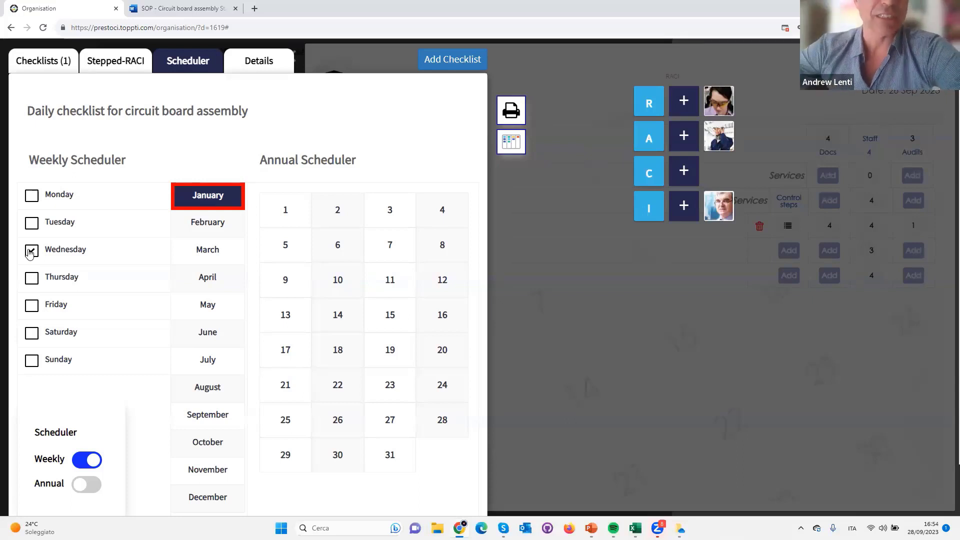
# Toggle the checklist's weekly scheduler and close the scheduler and the Assembling team's process list to return to the dashboard
pyautogui.click(80, 459)
pyautogui.click(589, 118)
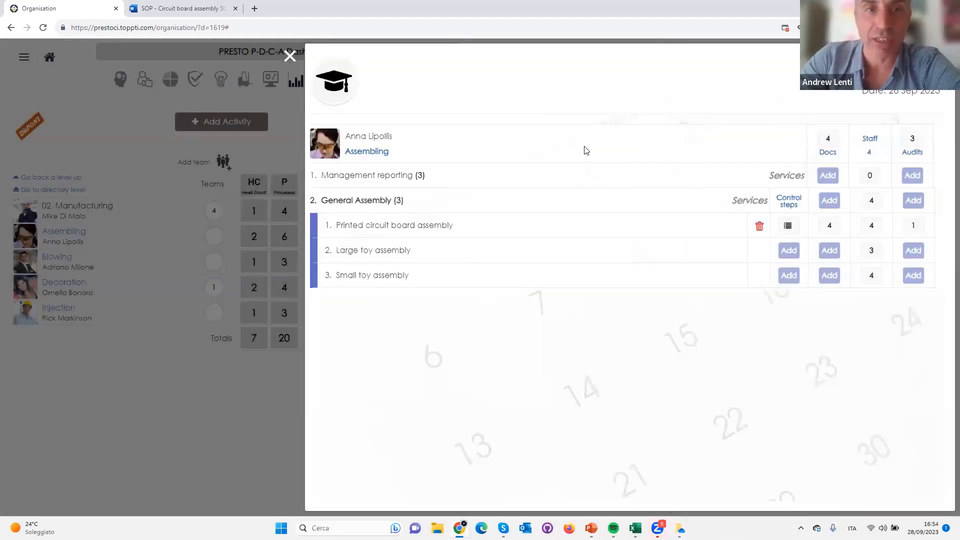
pyautogui.click(290, 57)
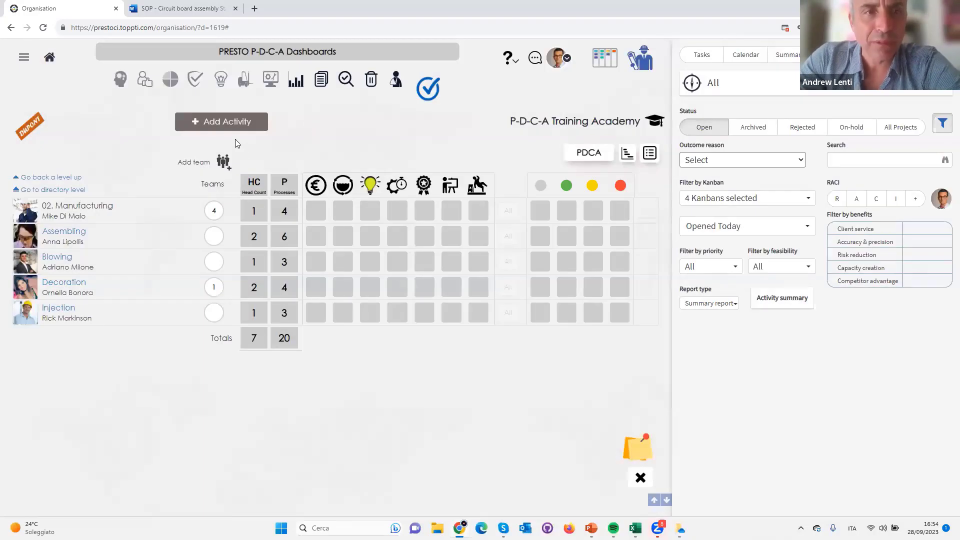
# Start a new activity with the Assembling team's lead as owner and title it "Circuit board assembly order number" followed by the order number
pyautogui.click(211, 119)
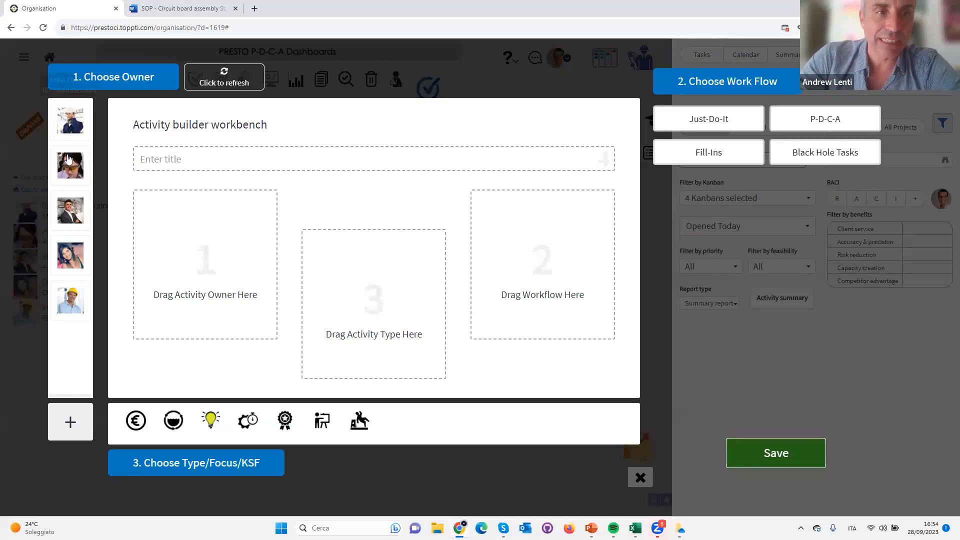
pyautogui.moveTo(81, 164)
pyautogui.mouseDown()
pyautogui.moveTo(65, 168)
pyautogui.moveTo(83, 175)
pyautogui.moveTo(75, 162)
pyautogui.mouseUp()
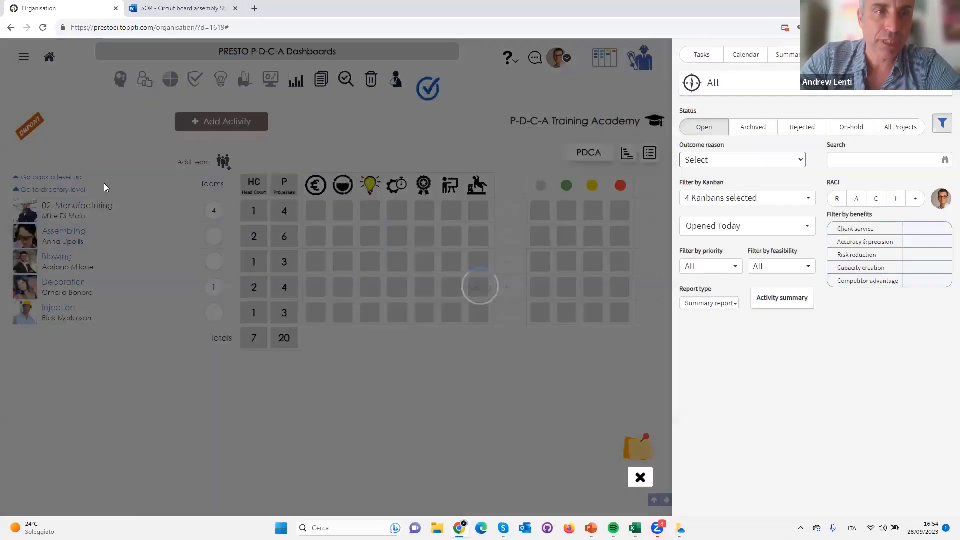
pyautogui.click(253, 124)
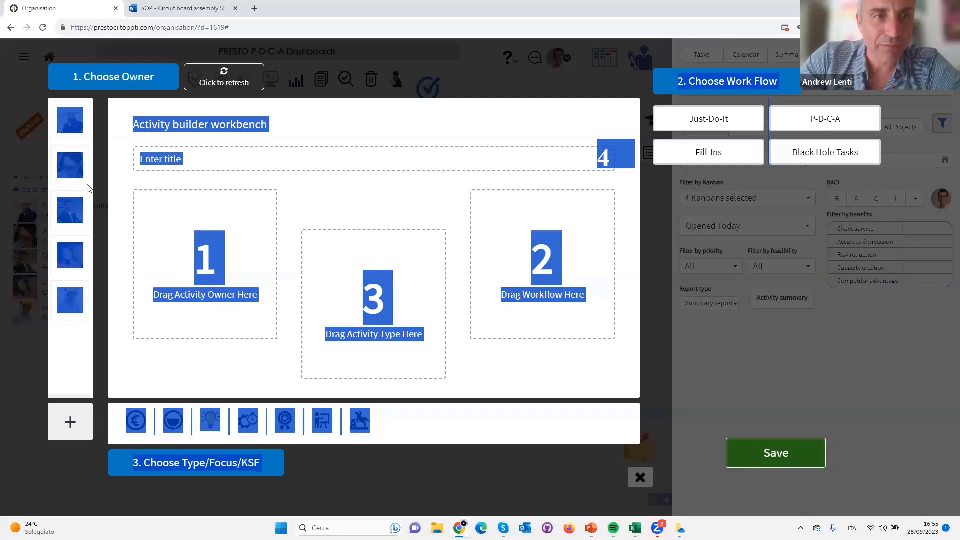
pyautogui.moveTo(76, 166); pyautogui.dragTo(182, 255)
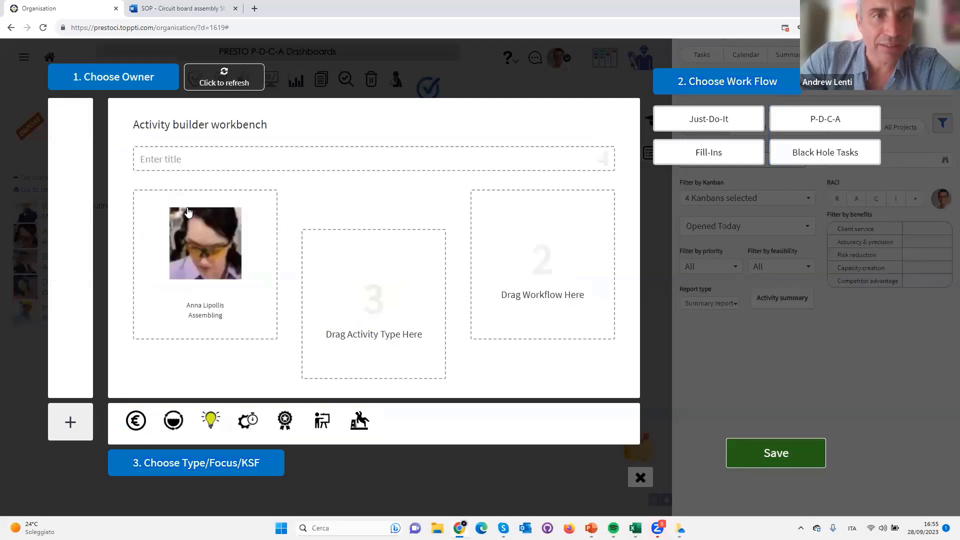
pyautogui.click(168, 159)
pyautogui.write('Circuit board assembly')
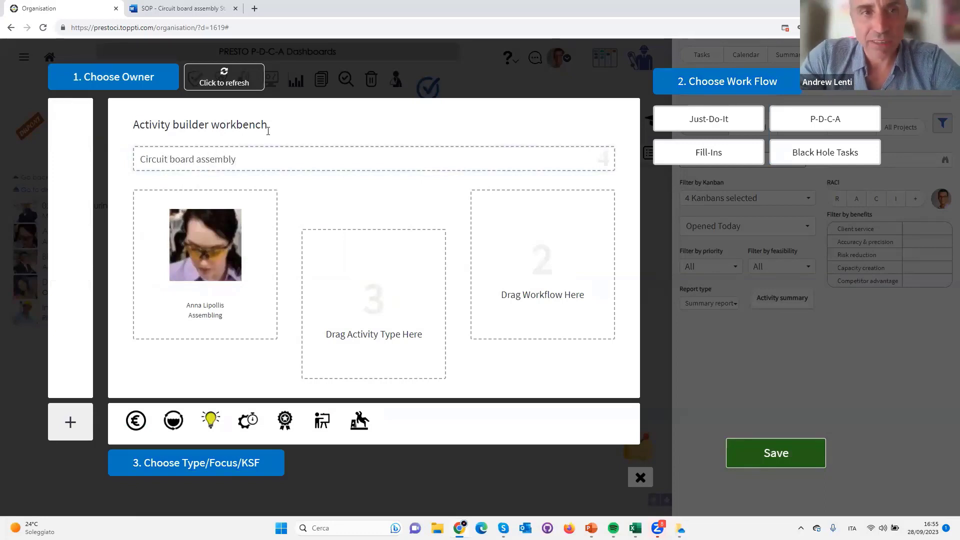
pyautogui.write(' order number 456')
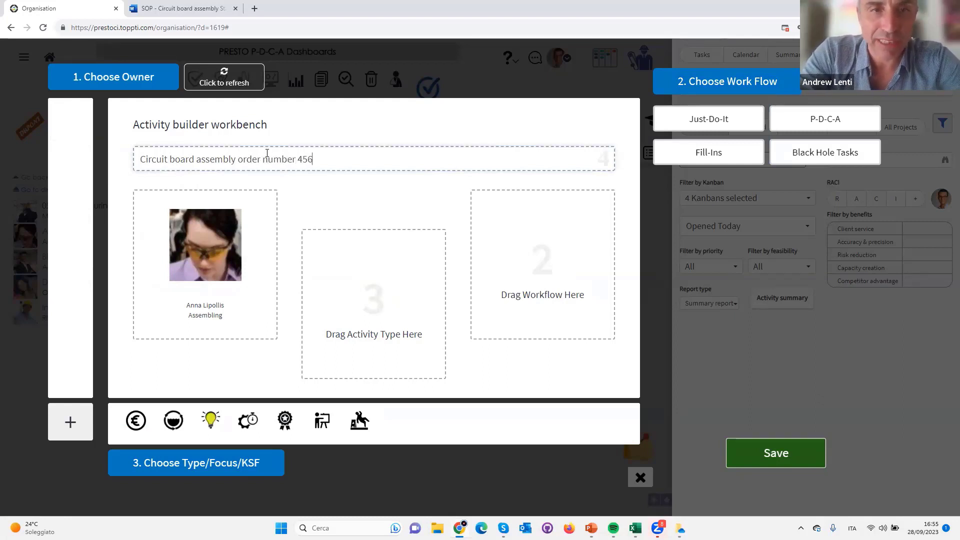
# Assign the Just-Do-It workflow and the Internal Focus type to the new activity and save it
pyautogui.moveTo(711, 119); pyautogui.dragTo(560, 241)
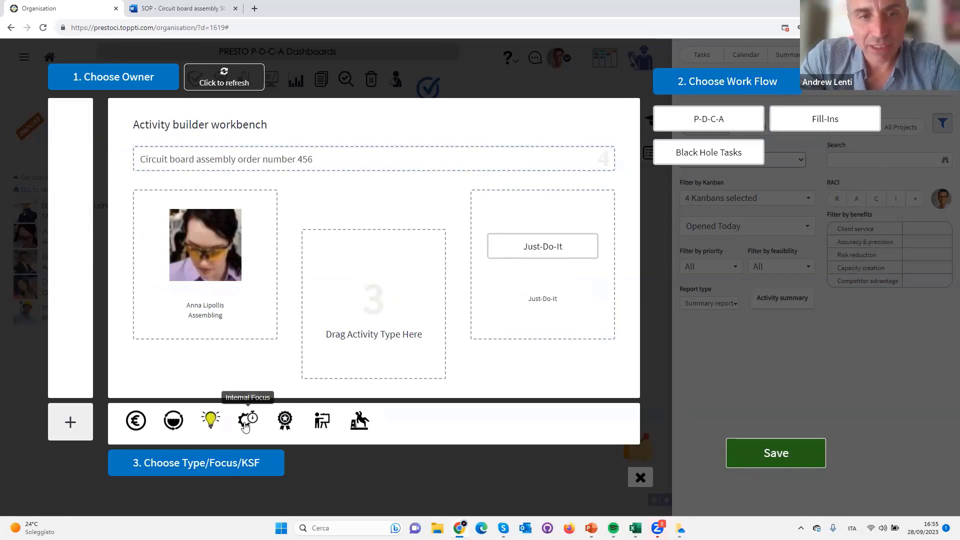
pyautogui.moveTo(248, 420); pyautogui.dragTo(406, 338)
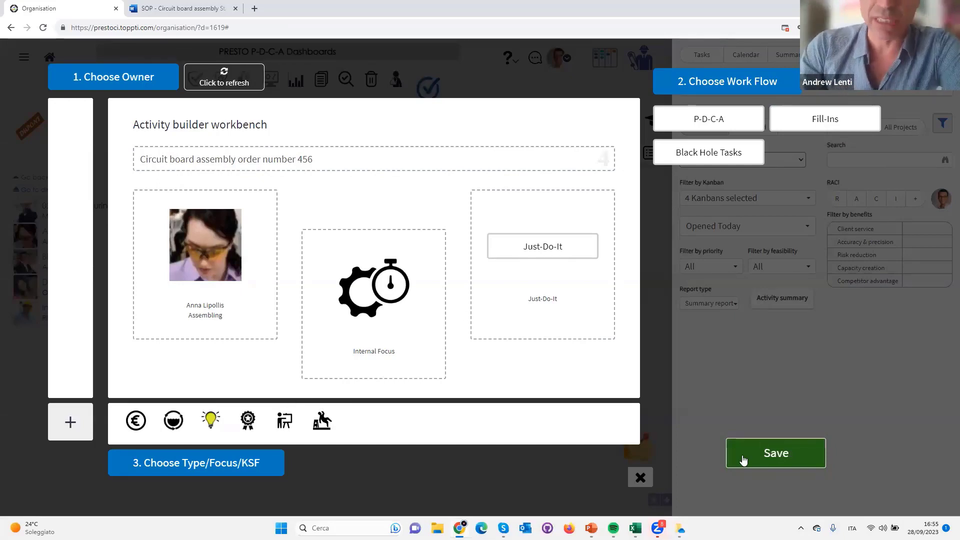
pyautogui.click(779, 456)
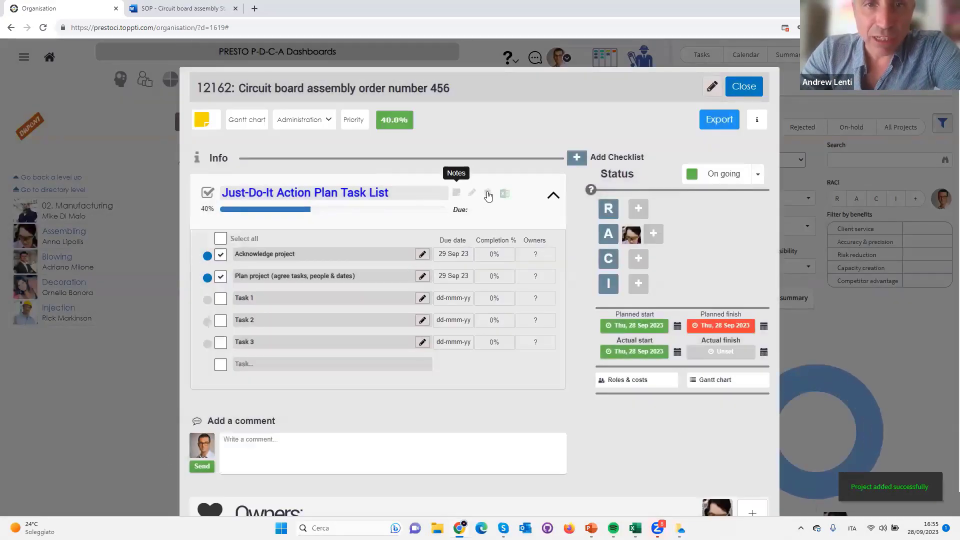
# Replace the activity's Just-Do-It Action Plan Task List with the process checklist "Daily checklist for circuit board assembly" and close the activity
pyautogui.click(487, 194)
pyautogui.click(426, 225)
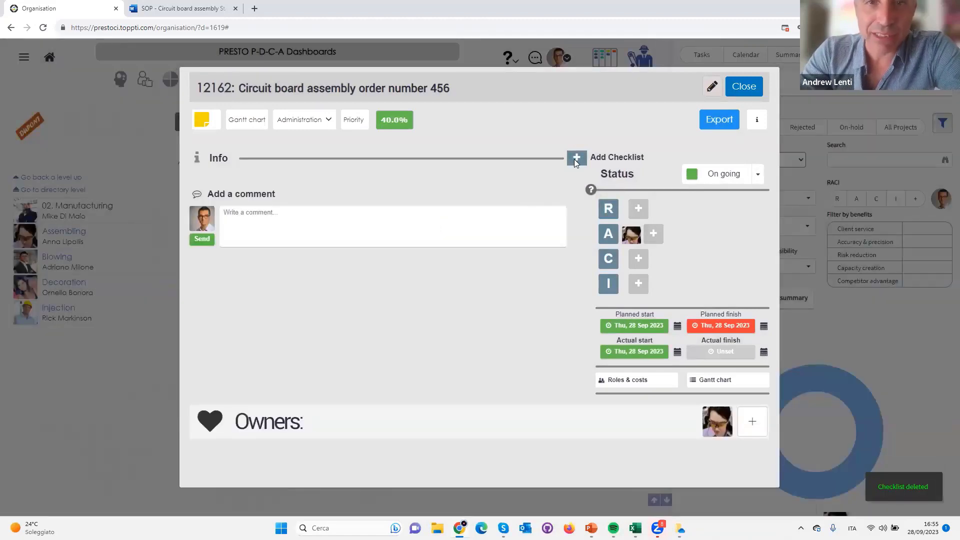
pyautogui.click(577, 158)
pyautogui.click(432, 189)
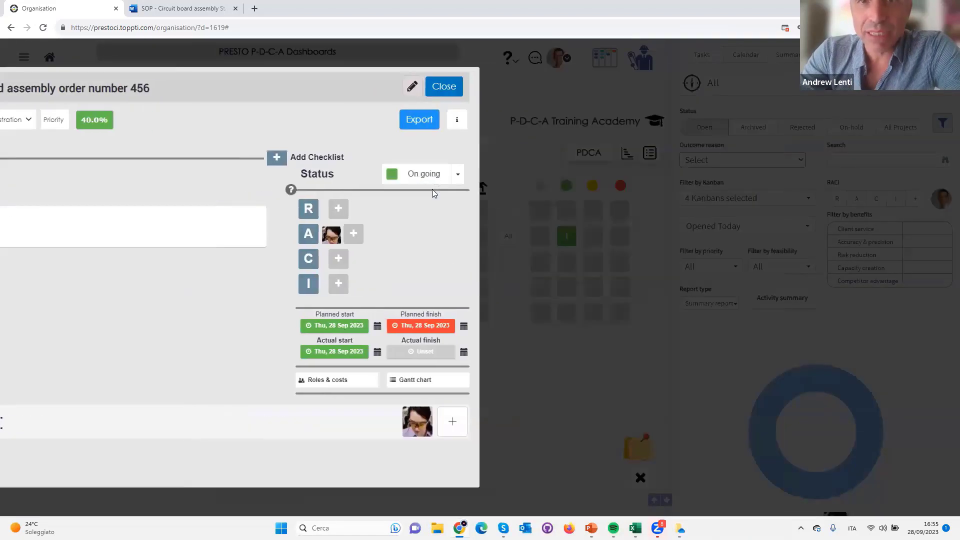
pyautogui.click(706, 89)
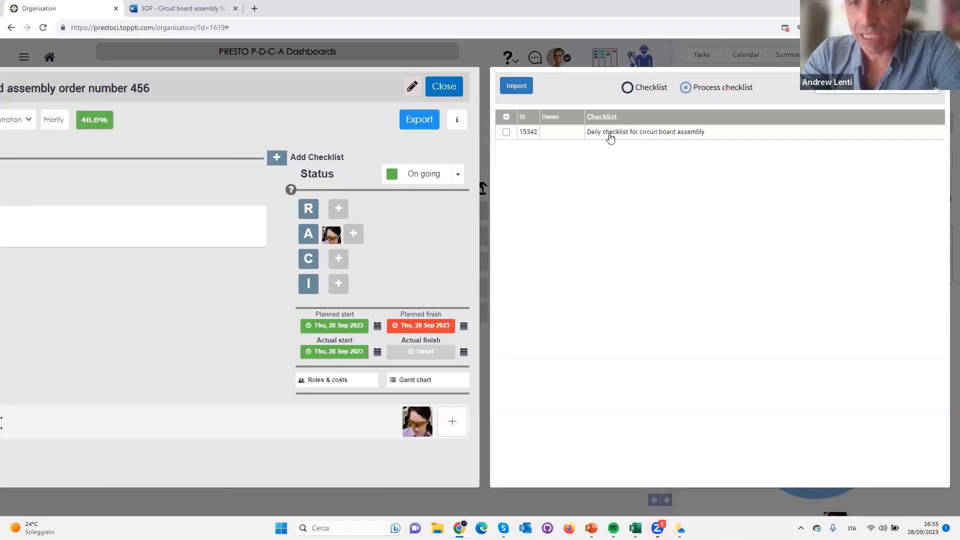
pyautogui.click(506, 132)
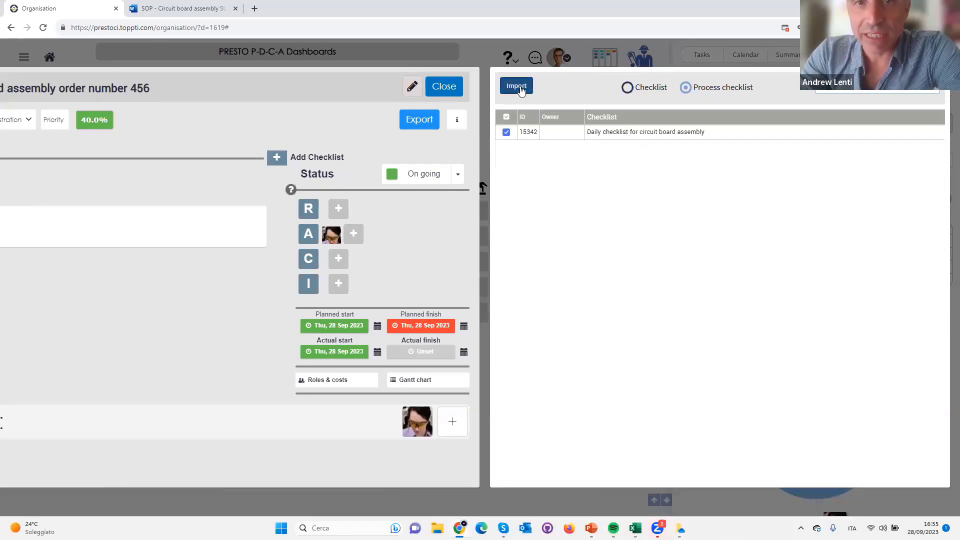
pyautogui.click(518, 87)
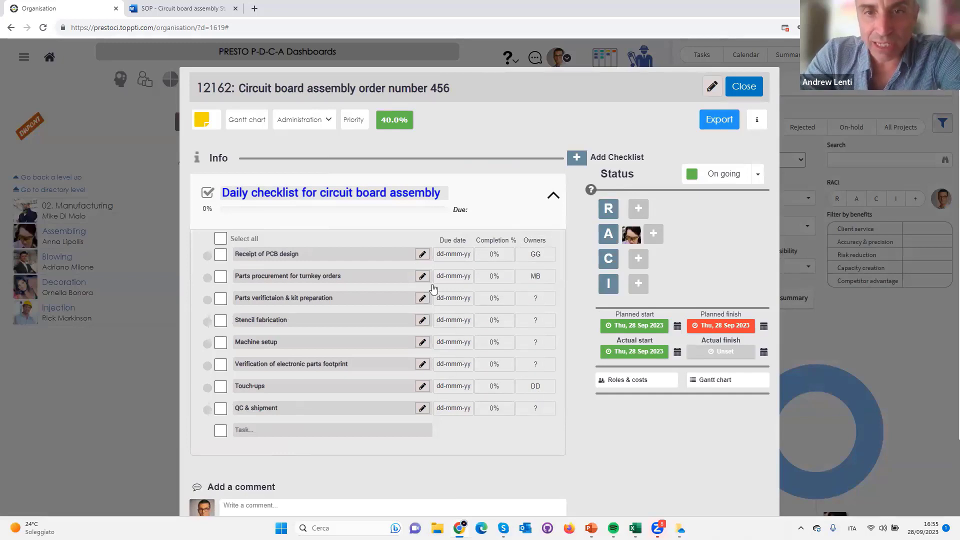
pyautogui.click(744, 86)
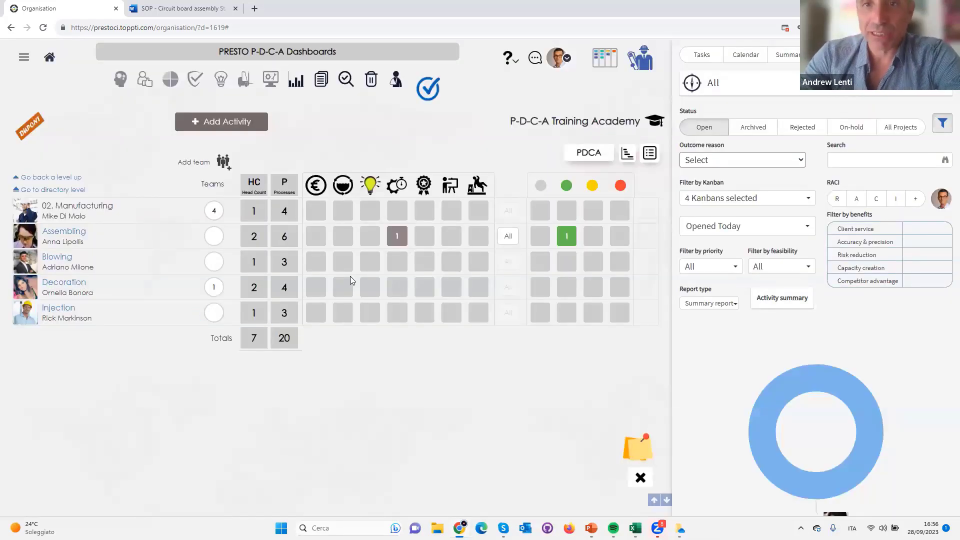
# Review the standard work execution slide in PowerPoint, return to the dashboard in Chrome and show its Issues view
pyautogui.hotkey('alt', 'Tab')
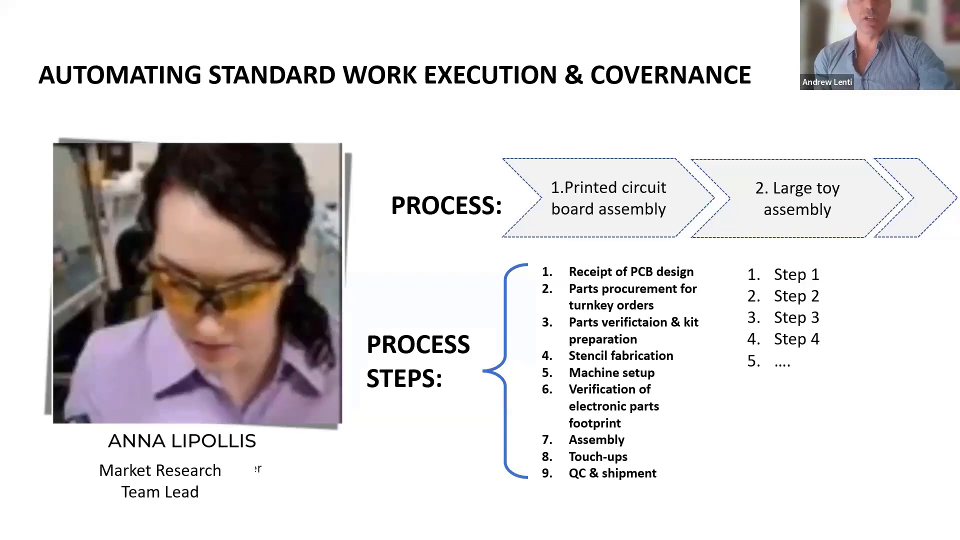
pyautogui.hotkey('alt', 'Tab')
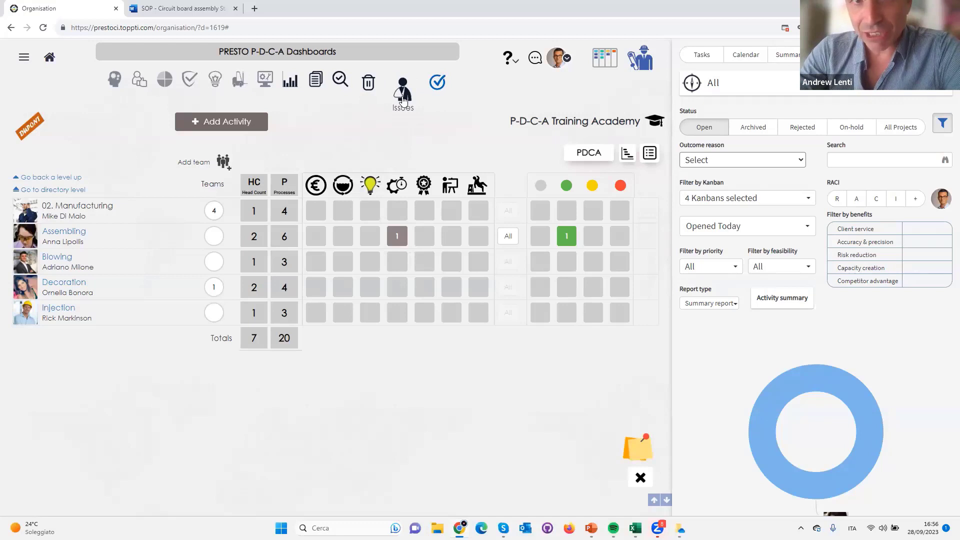
pyautogui.click(403, 93)
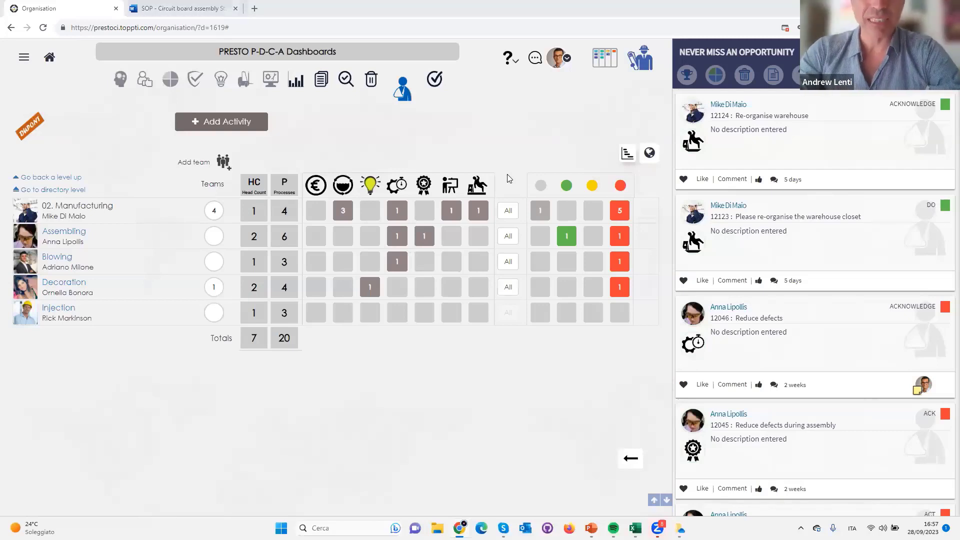
# Switch to the PowerPoint slide show and advance to the Lessons Learnt slide
pyautogui.hotkey('alt', 'Tab')
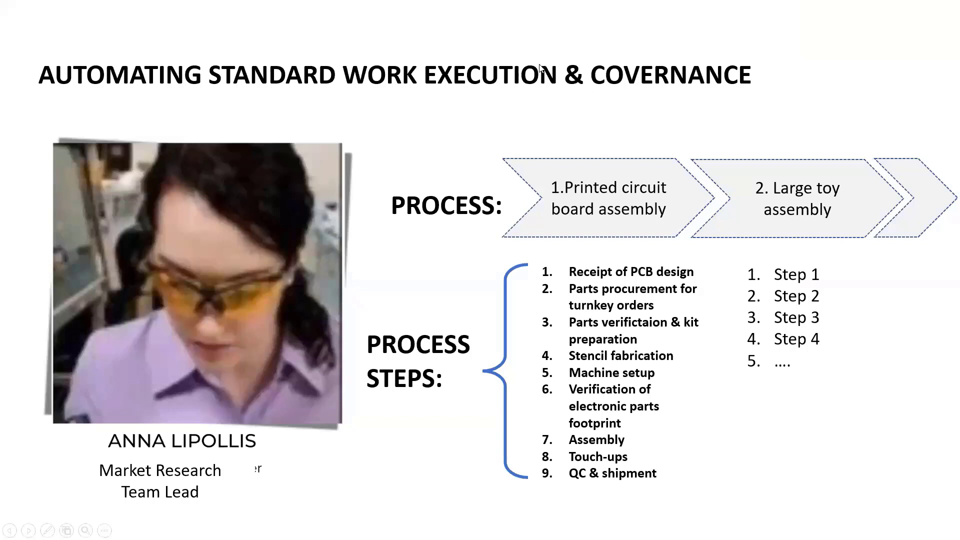
pyautogui.click(529, 146)
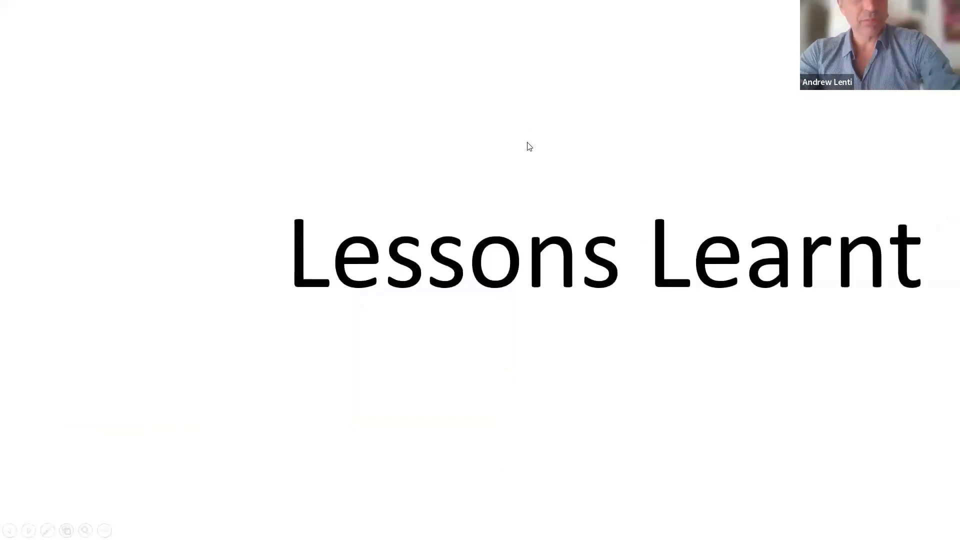
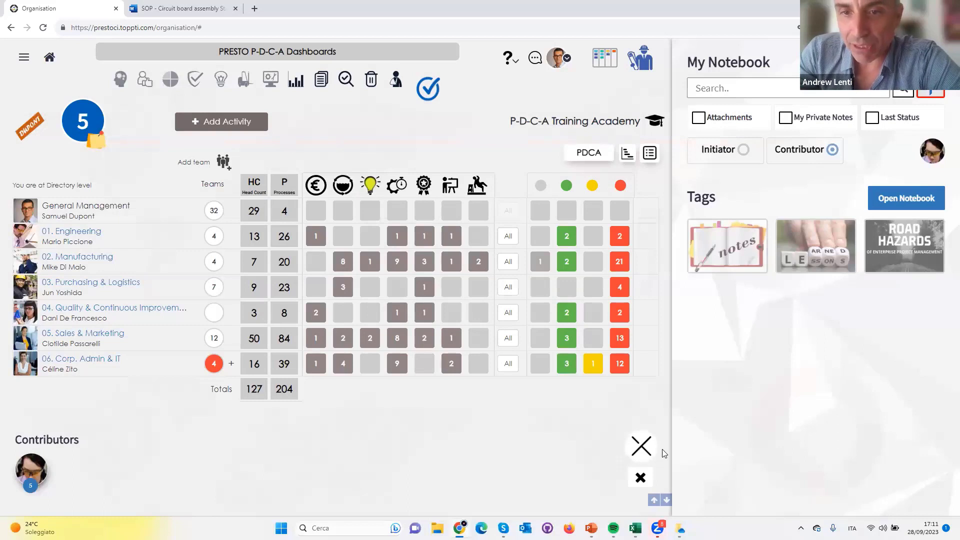
# Leave the notebook view and filter the dashboard's projects to those Opened Today
pyautogui.click(640, 448)
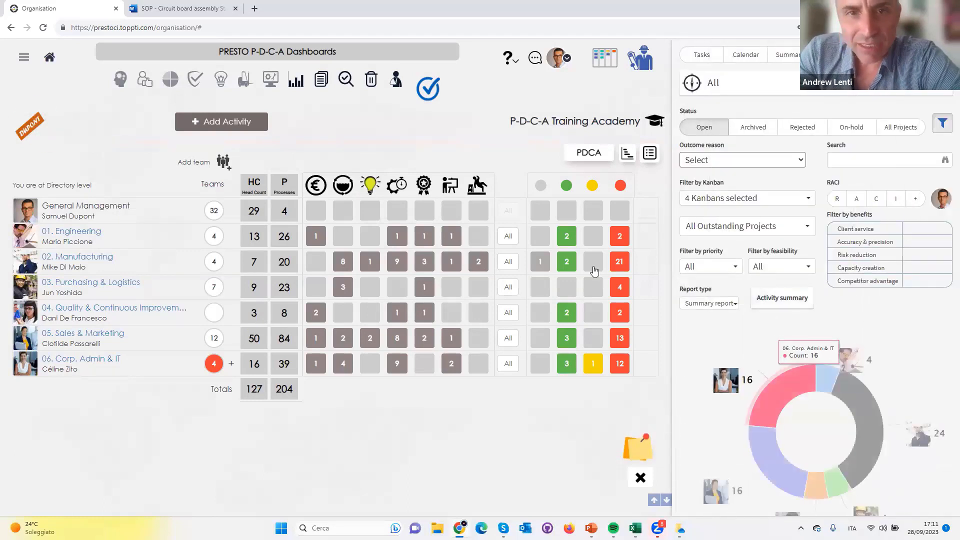
pyautogui.click(735, 274)
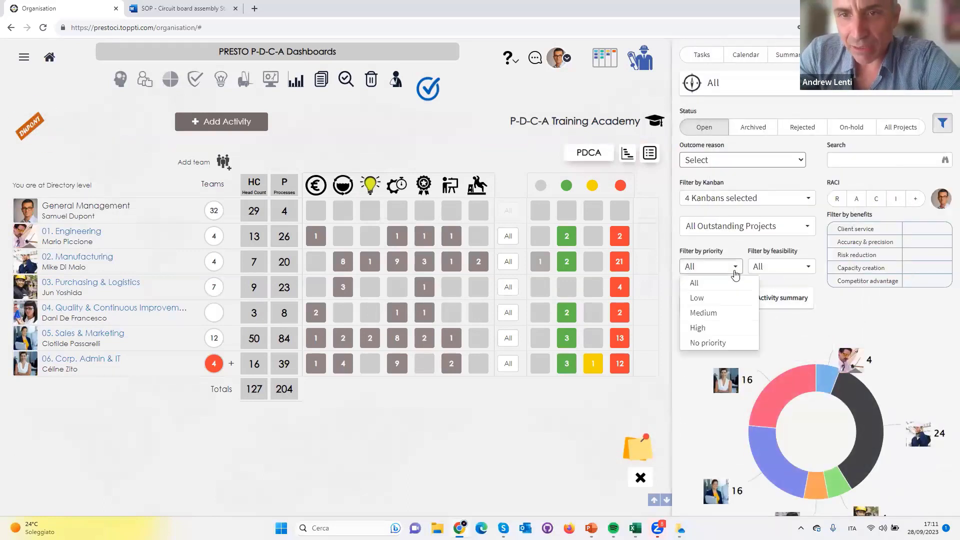
pyautogui.click(735, 273)
pyautogui.click(728, 229)
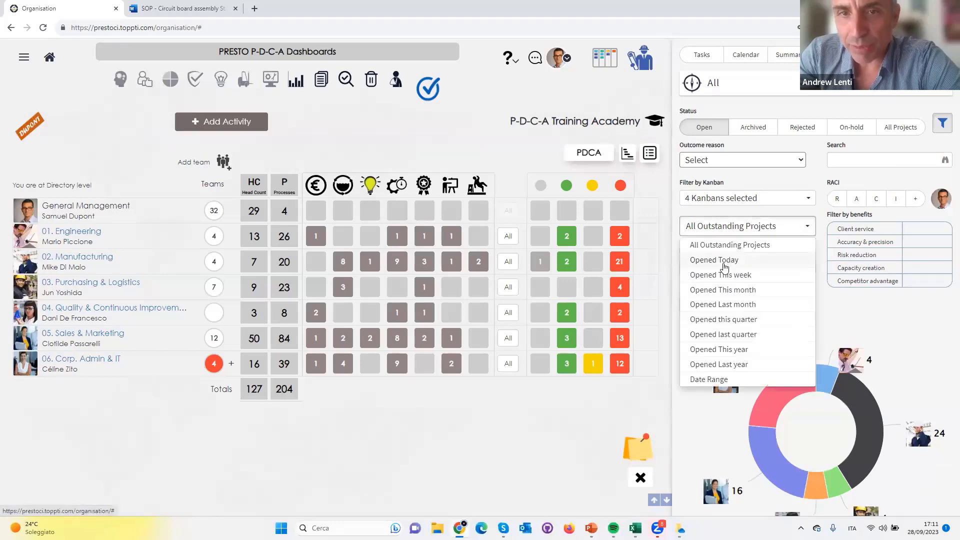
pyautogui.click(726, 260)
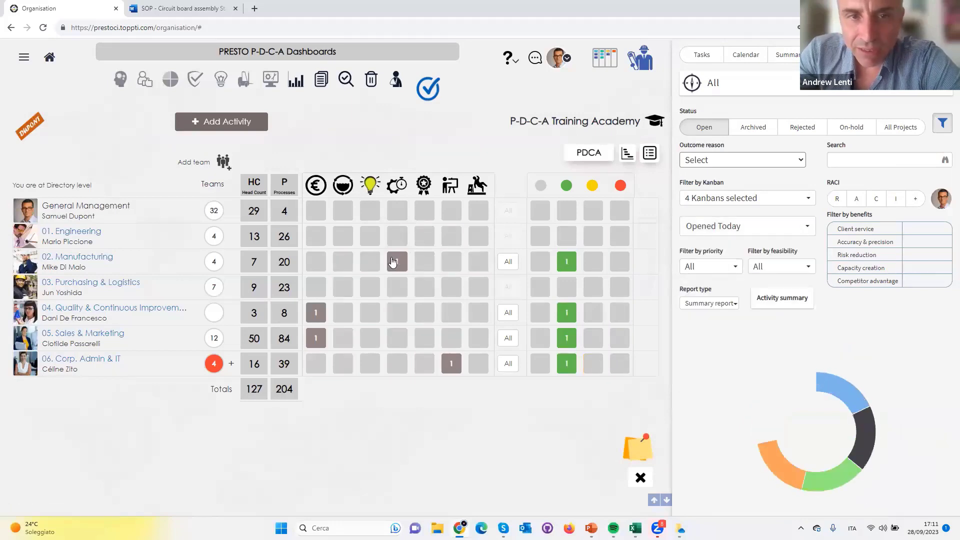
# Review the Manufacturing team's Internal Focus project opened today, view the circuit board assembly order activity's checklist and return to the dashboard
pyautogui.click(397, 262)
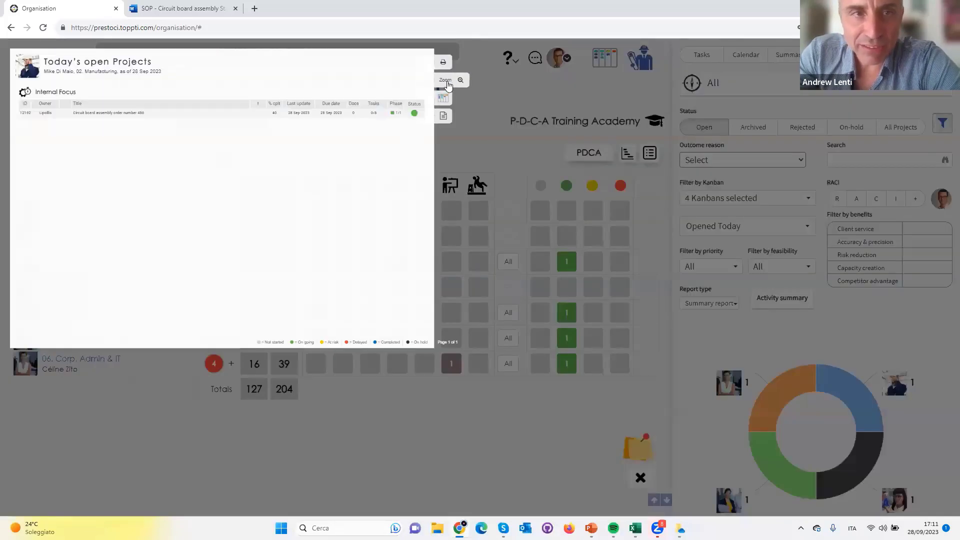
pyautogui.click(443, 80)
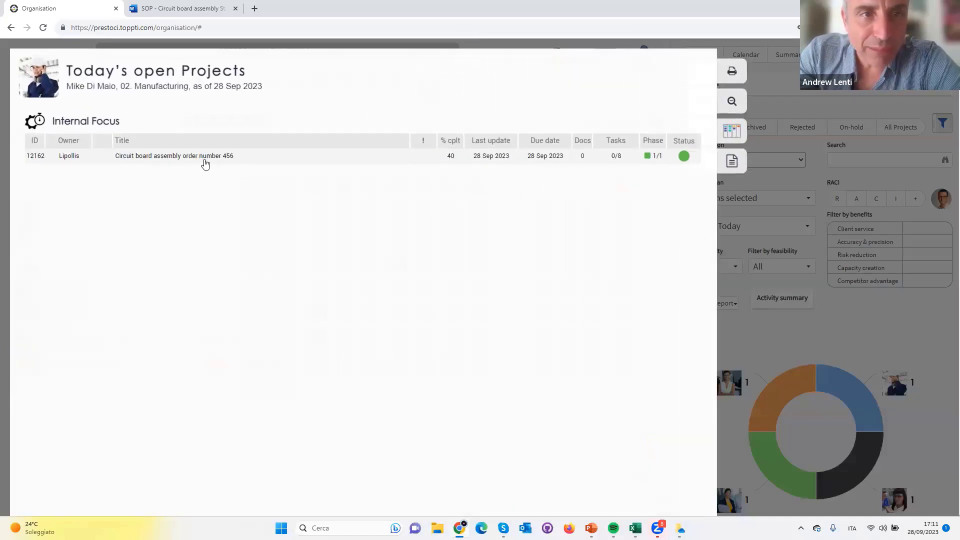
pyautogui.click(202, 161)
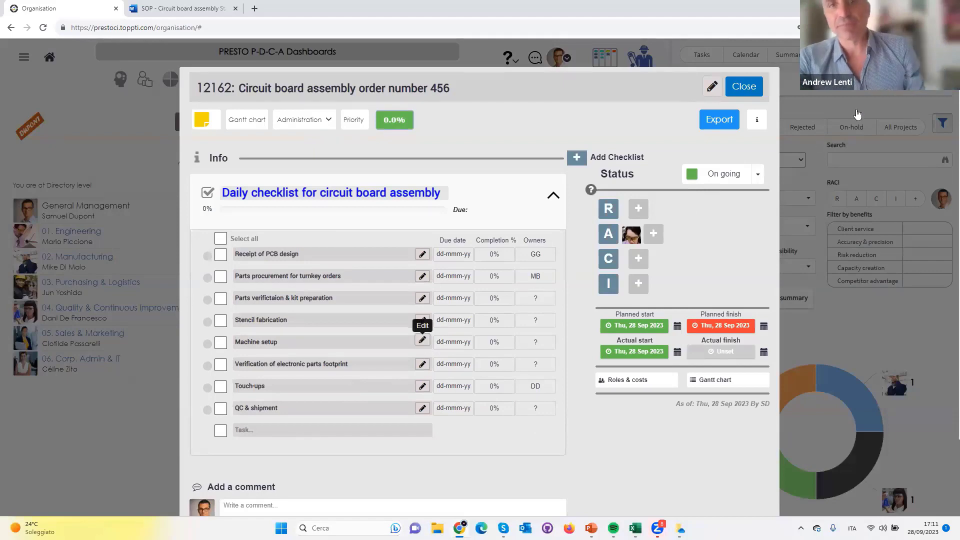
pyautogui.click(750, 92)
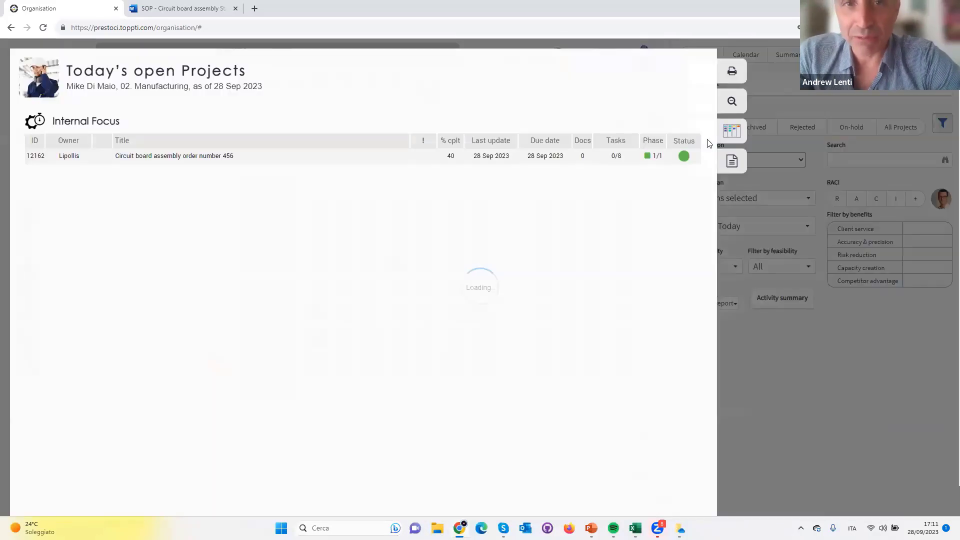
pyautogui.click(203, 153)
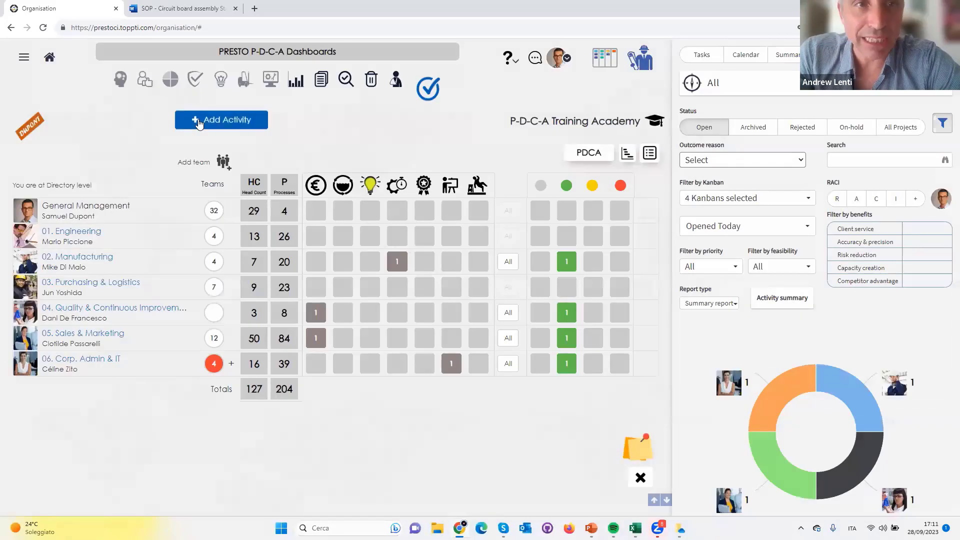
# Start a new activity with the Assembling employee under Manufacturing as owner and P-D-C-A as the workflow
pyautogui.click(198, 123)
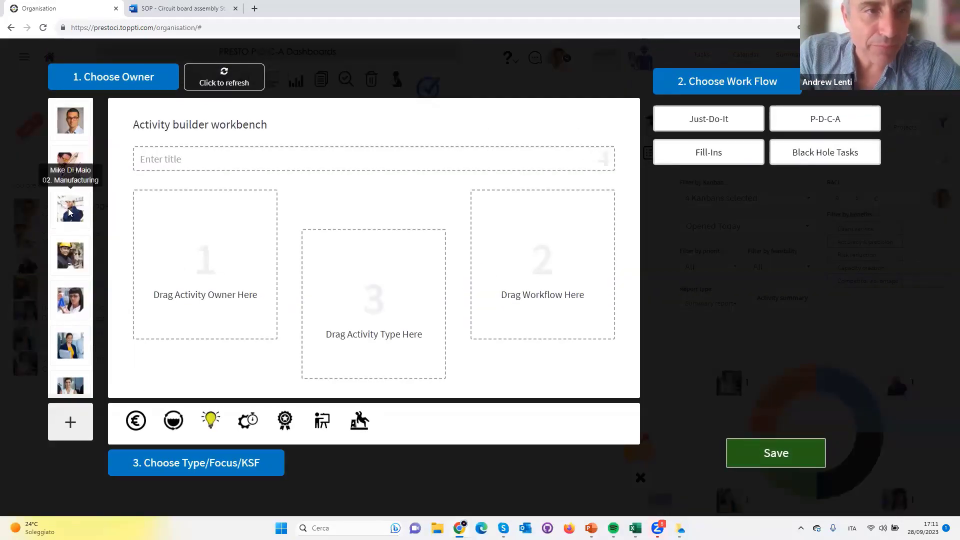
pyautogui.moveTo(70, 172); pyautogui.dragTo(195, 248)
pyautogui.moveTo(826, 116); pyautogui.dragTo(540, 267)
# Title the activity "Circuit board assembly defect reduction initiative", assign it the Internal Focus type and save it
pyautogui.click(251, 165)
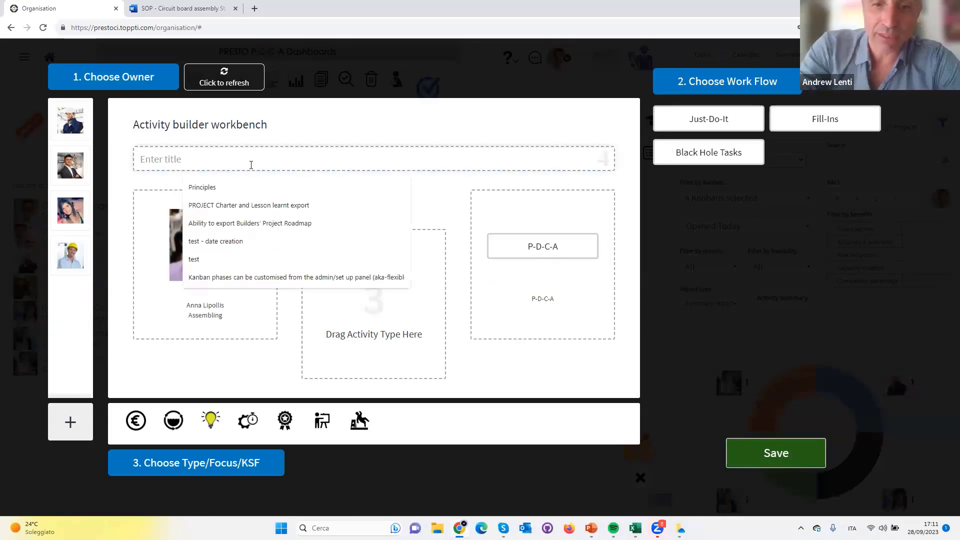
pyautogui.write('Circuit boa')
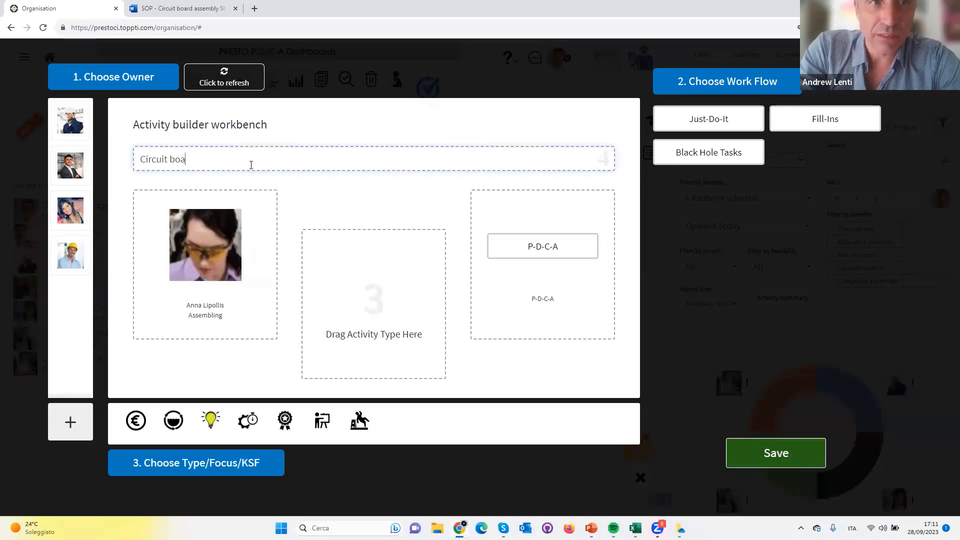
pyautogui.write('rd assembly defect re')
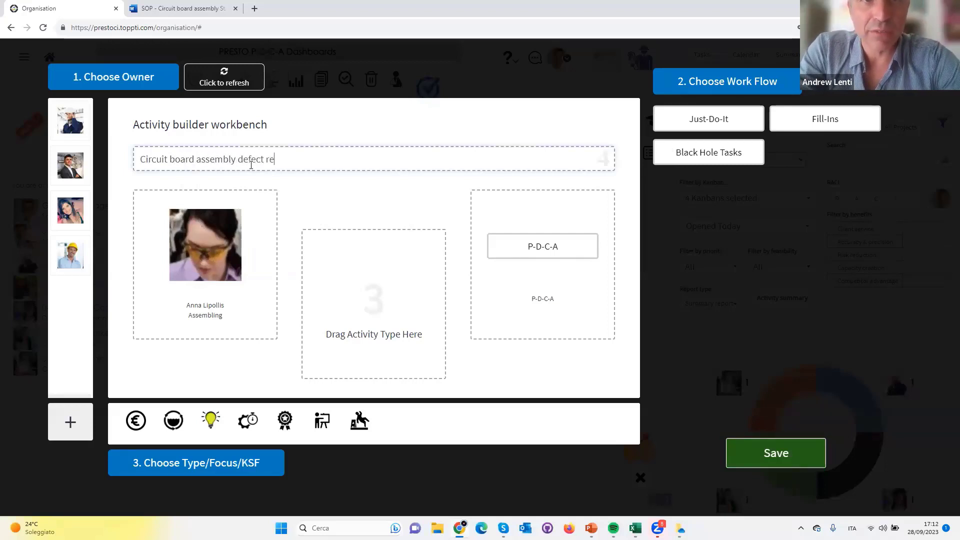
pyautogui.write('cuction initiative')
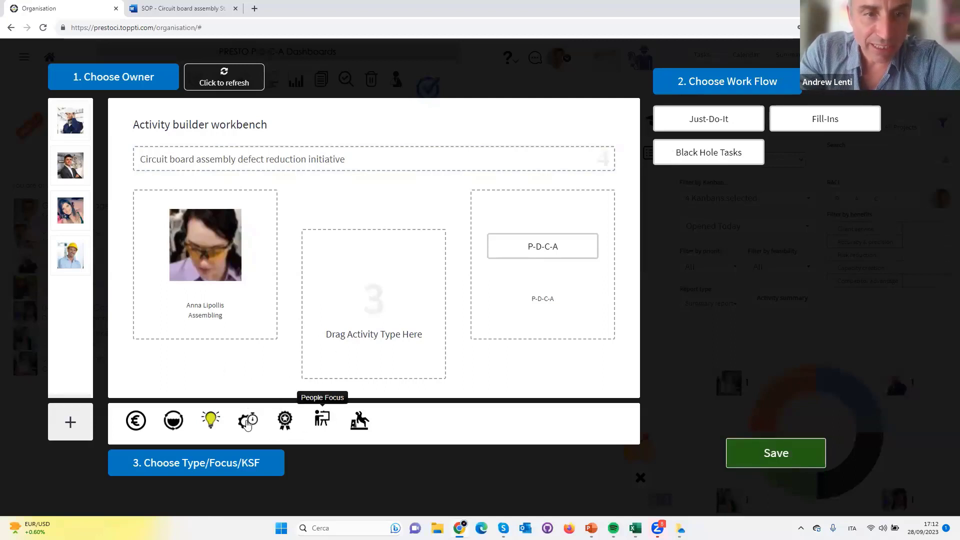
pyautogui.moveTo(249, 421); pyautogui.dragTo(375, 290)
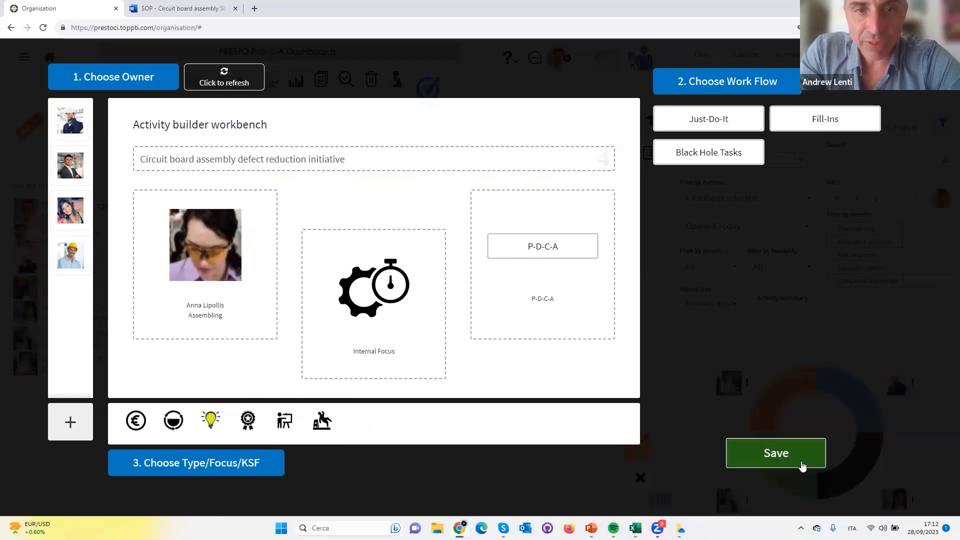
pyautogui.click(773, 455)
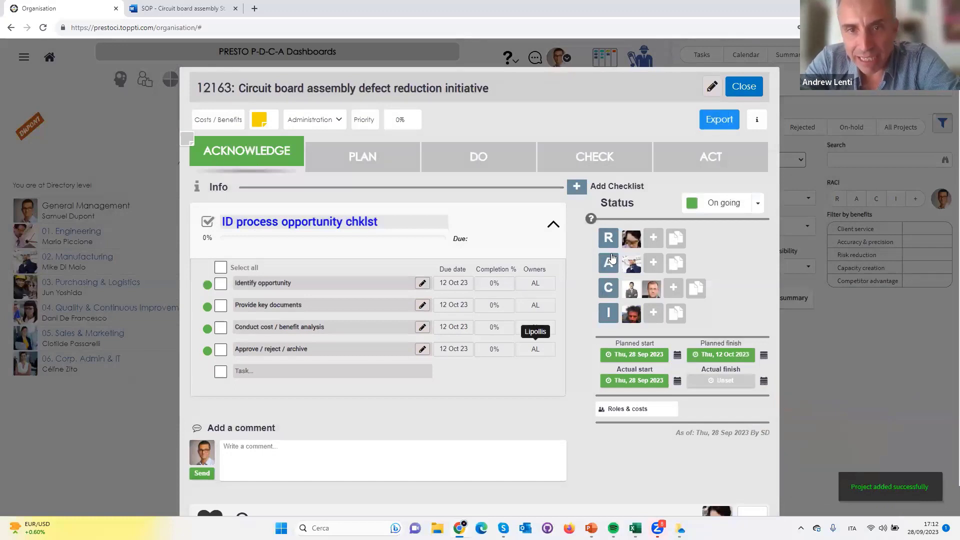
# Check the new activity's PLAN phase and import the "Defect reduction checklist" template into its DO phase
pyautogui.click(380, 158)
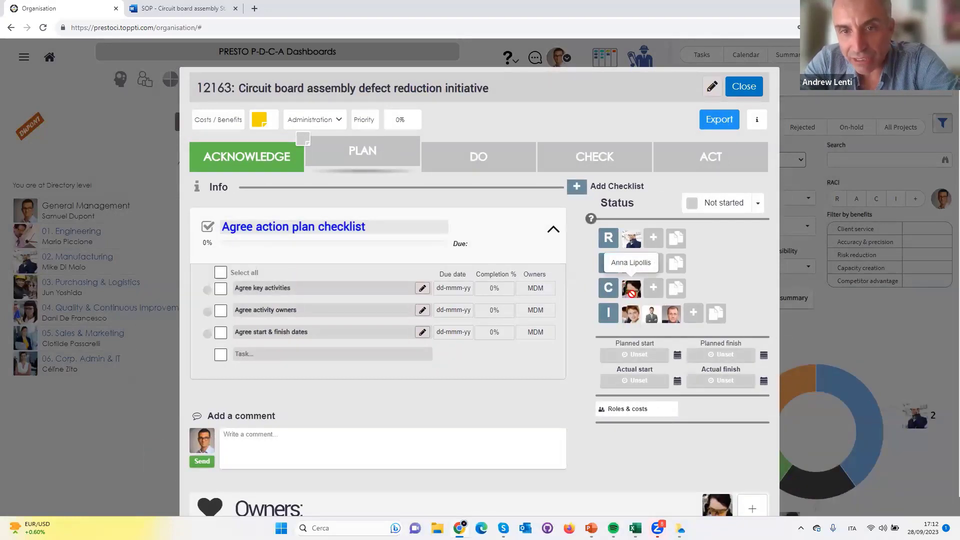
pyautogui.click(457, 165)
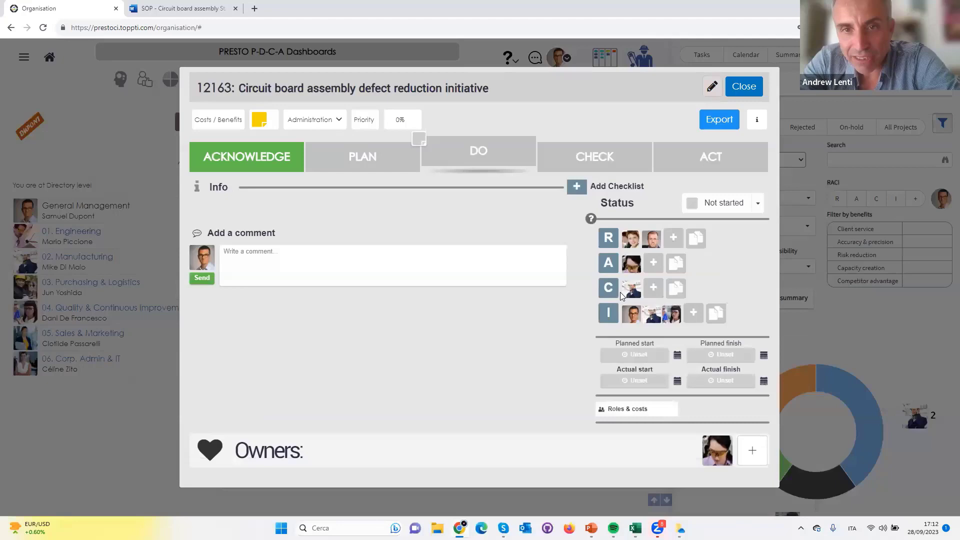
pyautogui.click(577, 186)
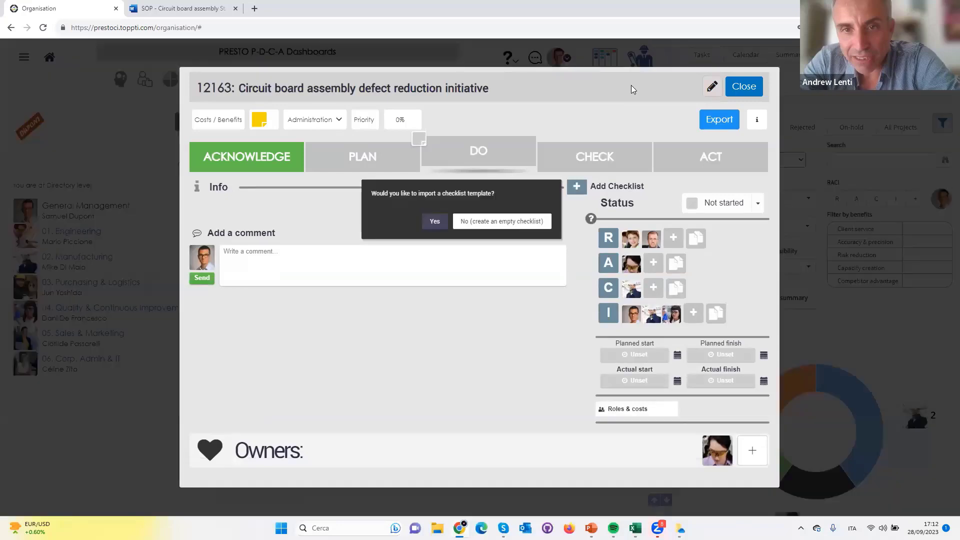
pyautogui.click(435, 221)
pyautogui.click(628, 87)
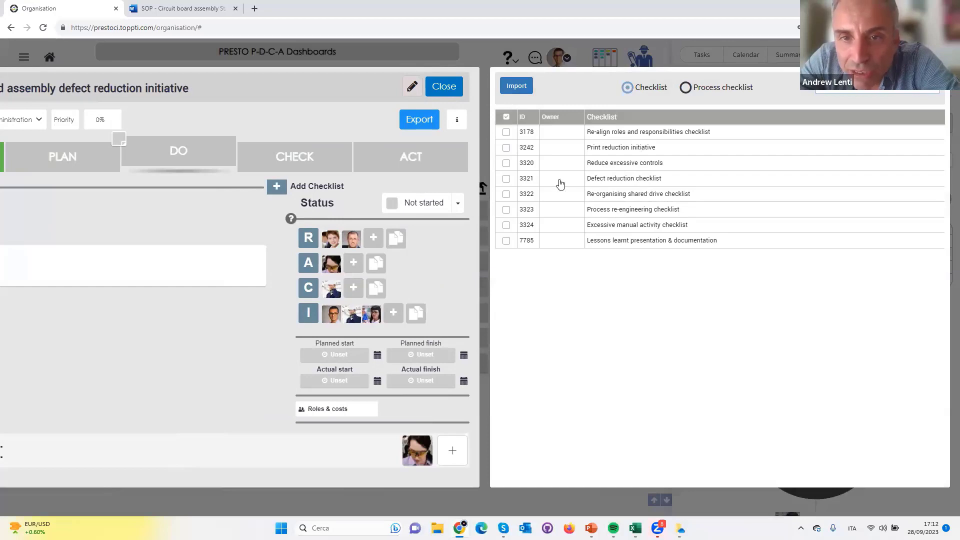
pyautogui.click(506, 179)
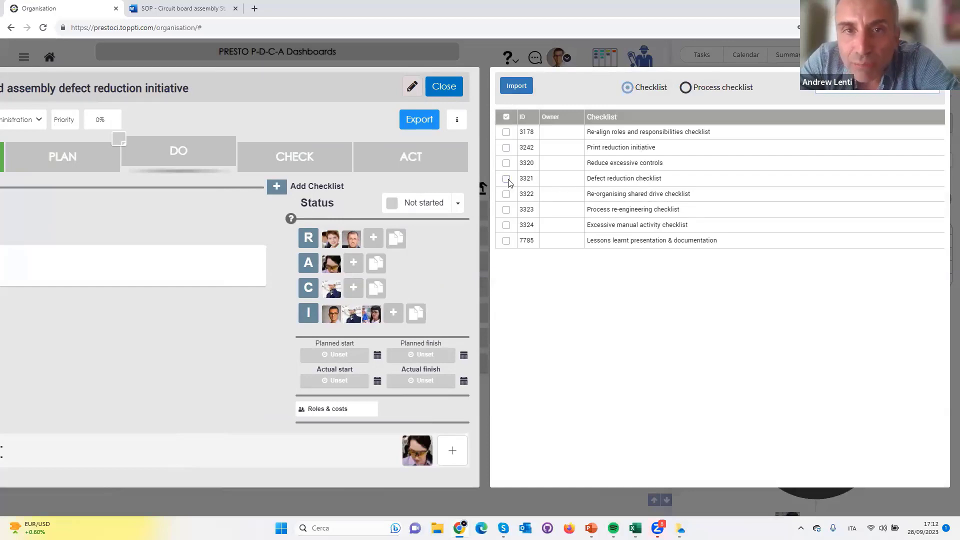
pyautogui.click(516, 86)
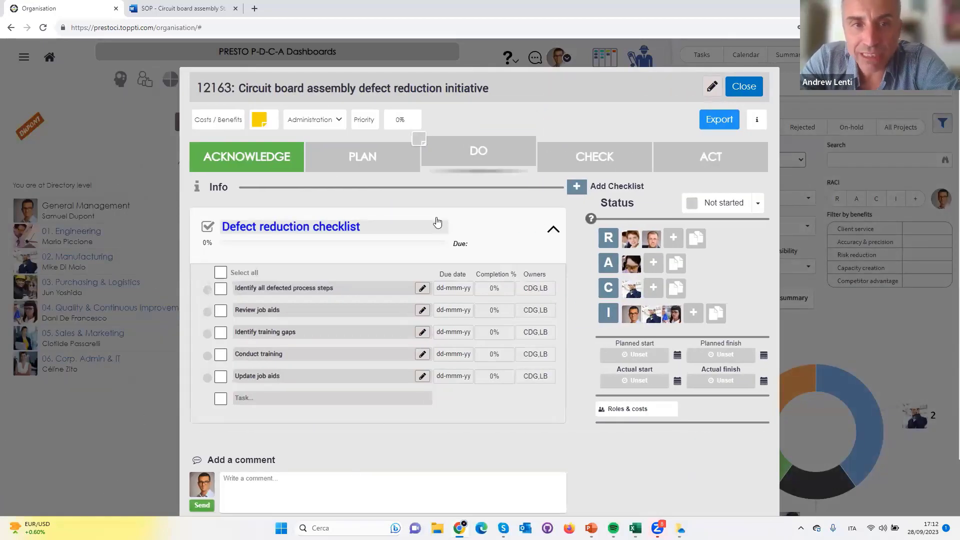
# Complete all ACKNOWLEDGE and PLAN tasks, and mark "Identify all defected process steps" and "Review job aids" done in the DO phase
pyautogui.click(261, 163)
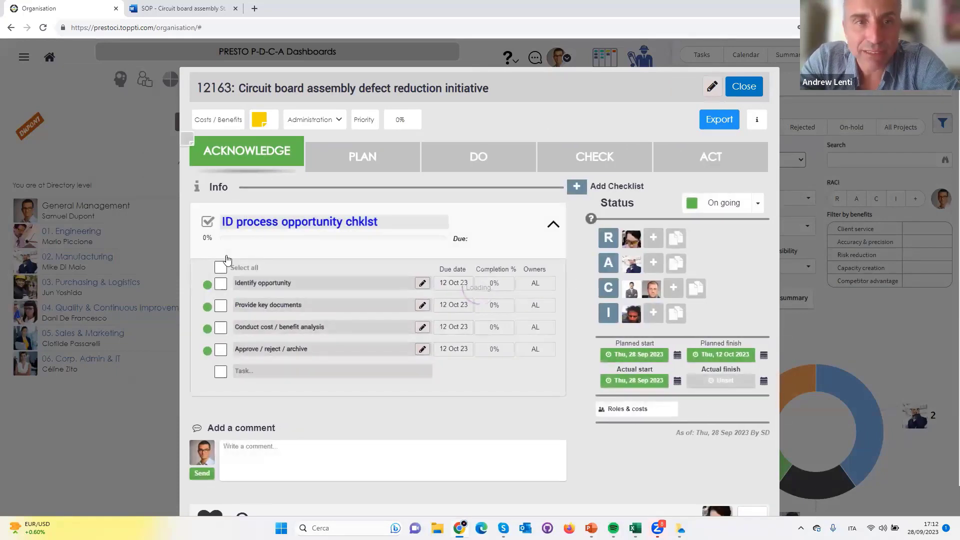
pyautogui.click(226, 267)
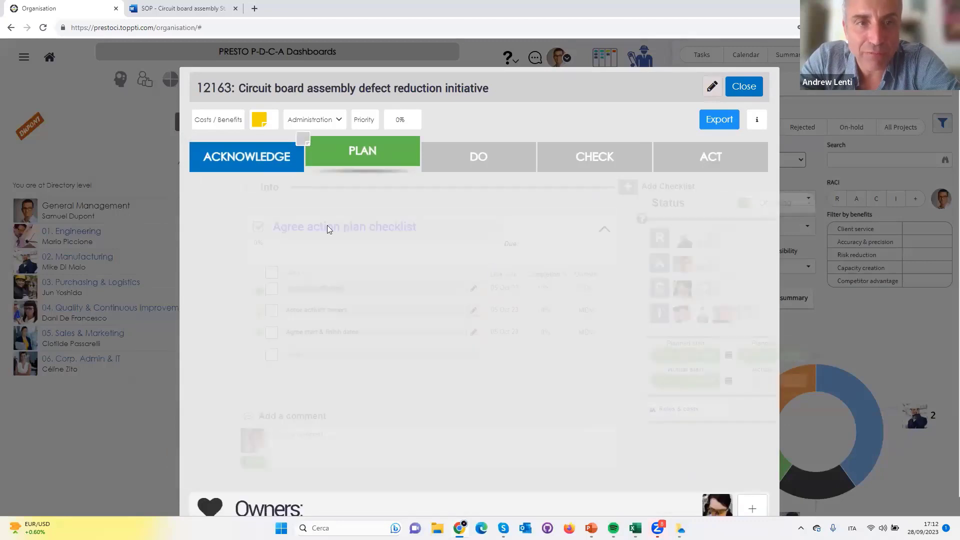
pyautogui.click(222, 273)
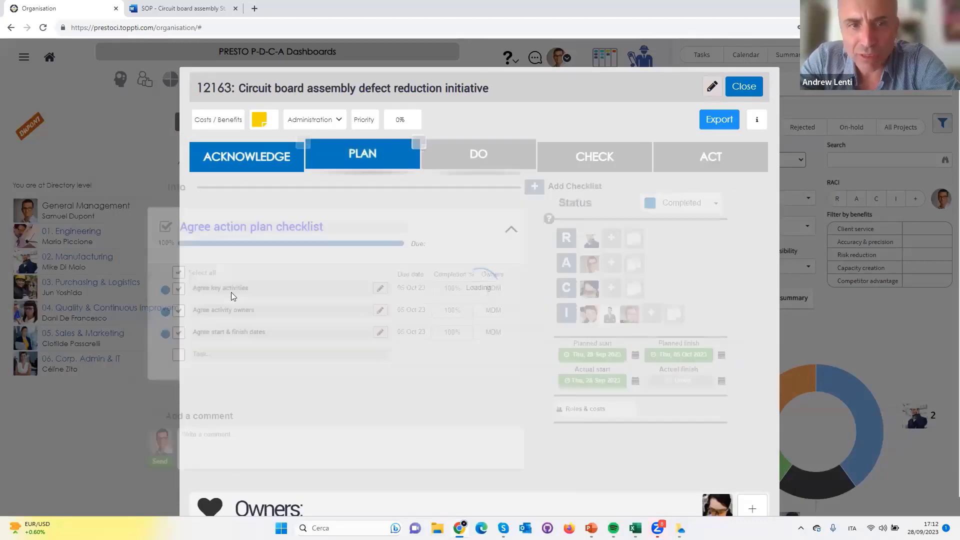
pyautogui.click(220, 310)
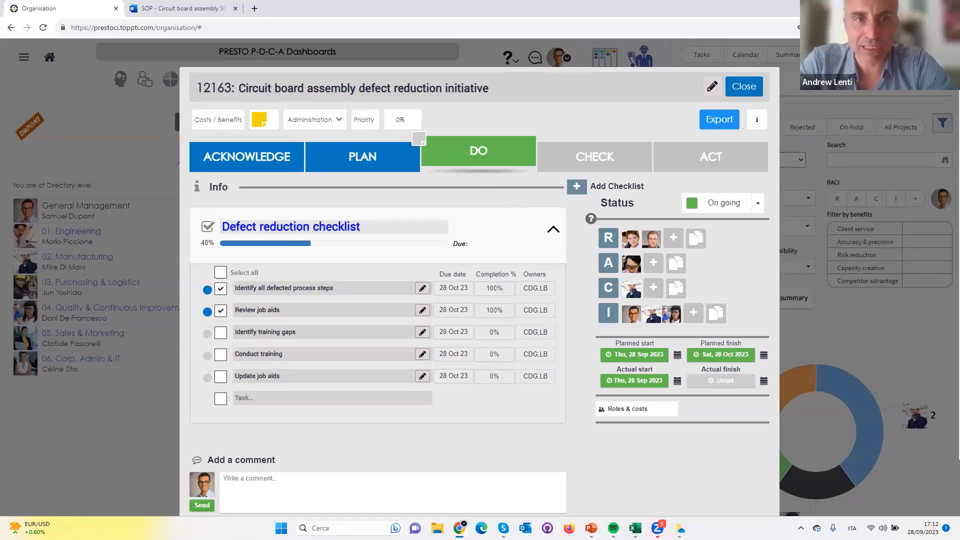
# Switch to the PowerPoint slide show to check the P-D-C-A and RACI example slide, then return to Chrome
pyautogui.hotkey('alt', 'Tab')
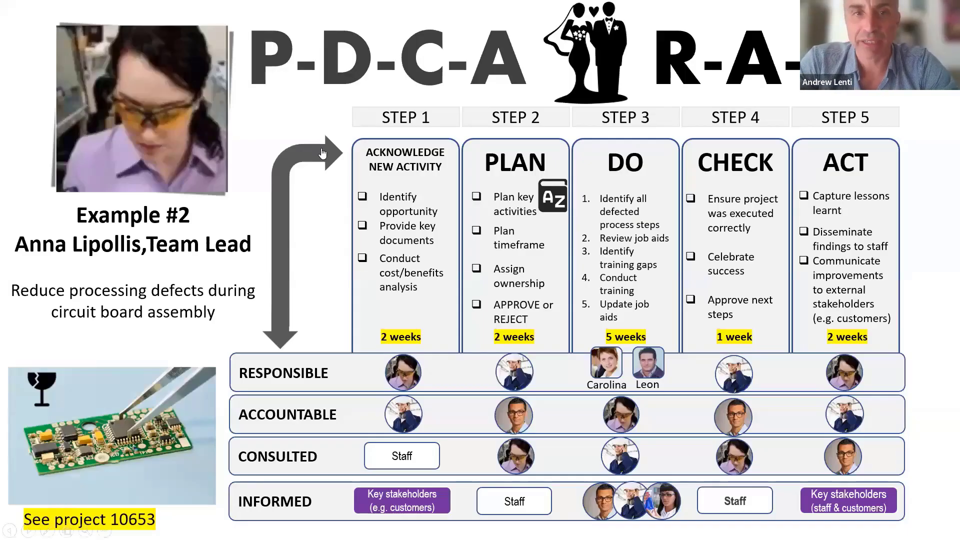
pyautogui.hotkey('alt', 'Tab')
# Create a new note for the PLAN task "Agree key activities" and tag it as Notes with the Vocabulary subcategory
pyautogui.click(352, 164)
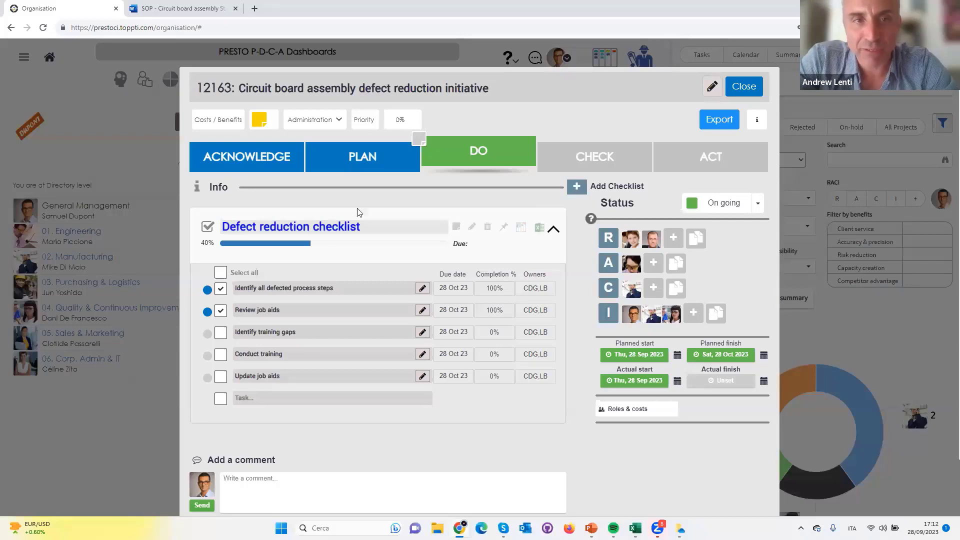
pyautogui.click(422, 286)
pyautogui.click(283, 144)
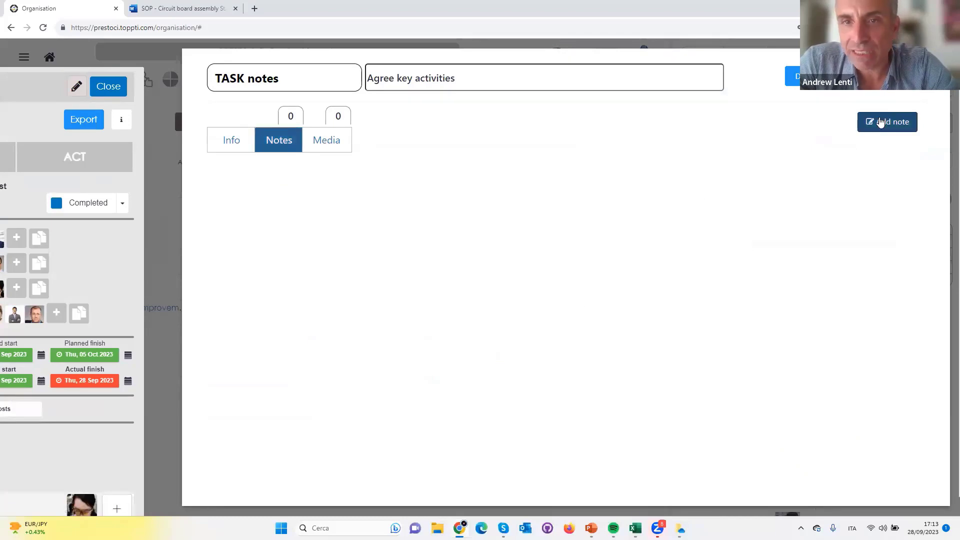
pyautogui.click(881, 122)
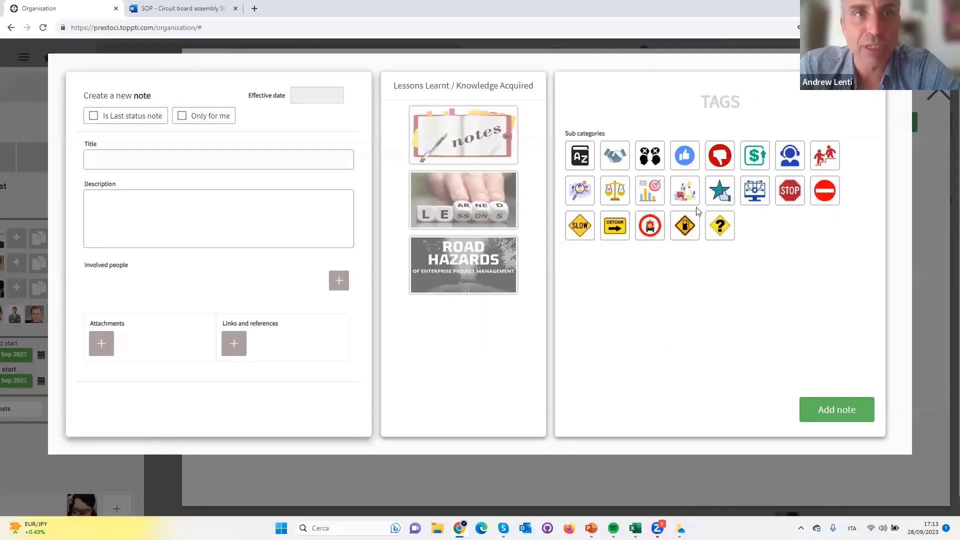
pyautogui.click(461, 157)
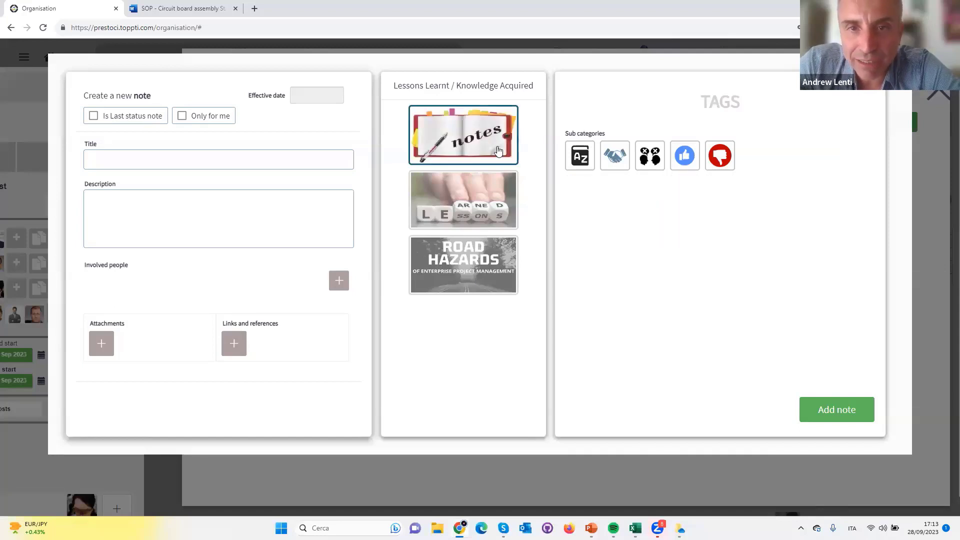
pyautogui.click(580, 155)
# Title the note "Circuit board router", enter the description "sdrwrw" and add it to the task
pyautogui.click(210, 159)
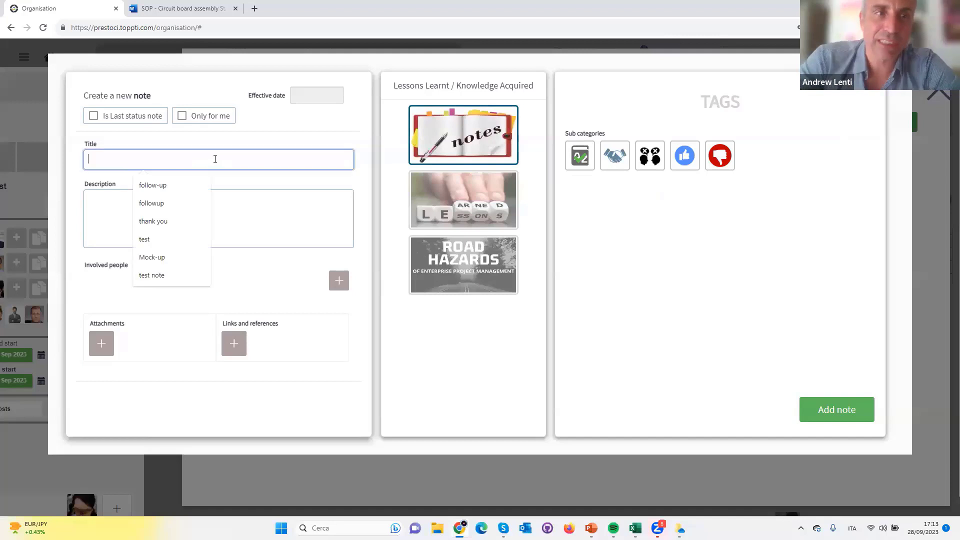
pyautogui.write('Circuit board router')
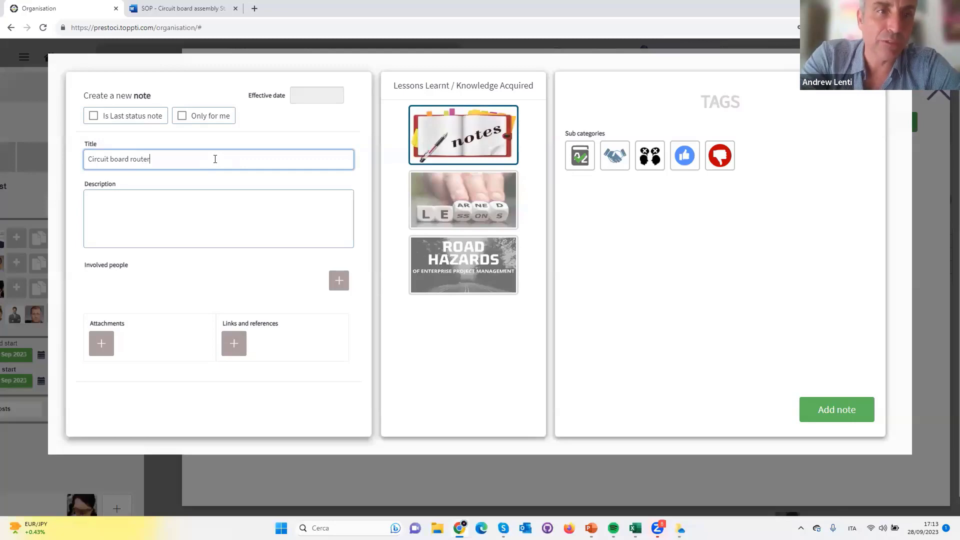
pyautogui.press('Tab')
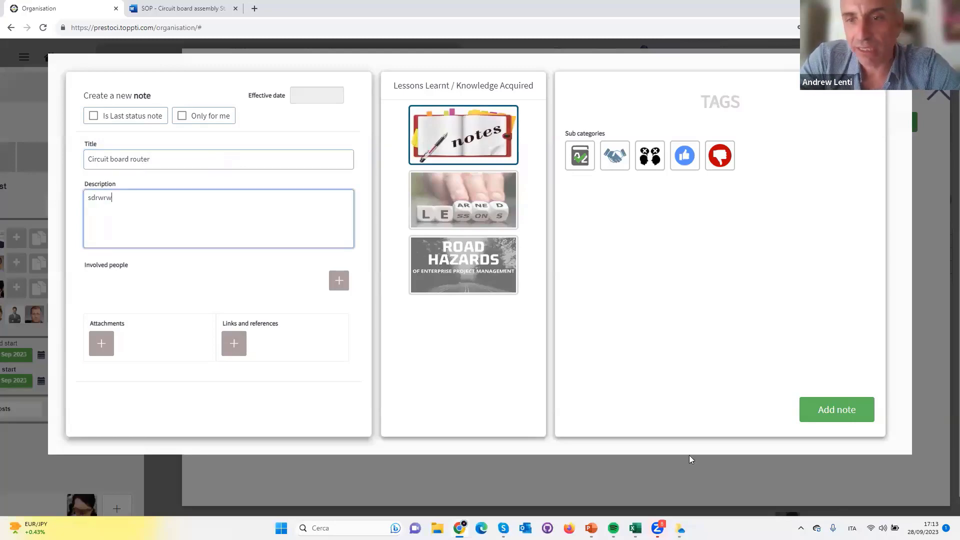
pyautogui.click(838, 408)
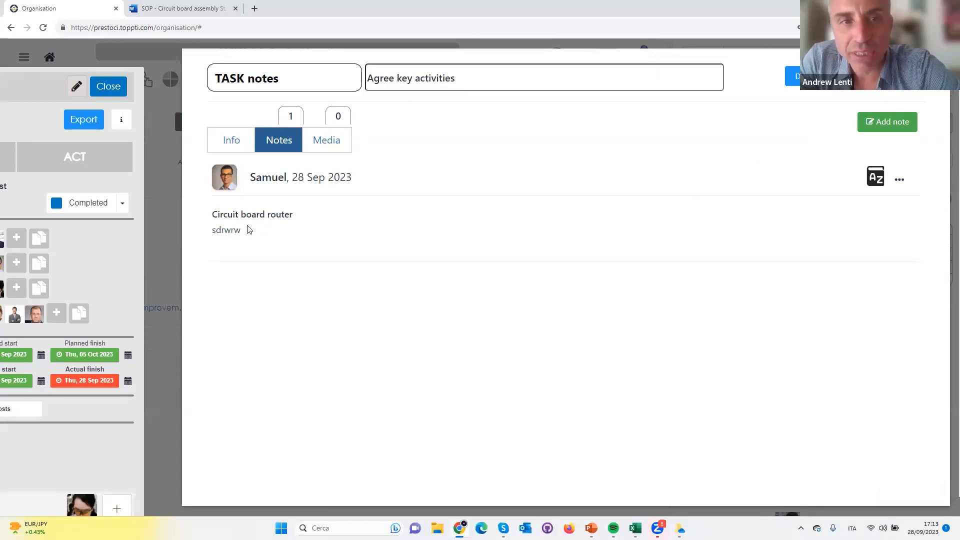
# Close the "Agree key activities" task notes, check the P-D-C-A and RACI example slide in the PowerPoint slide show, and return to Chrome
pyautogui.press('Escape')
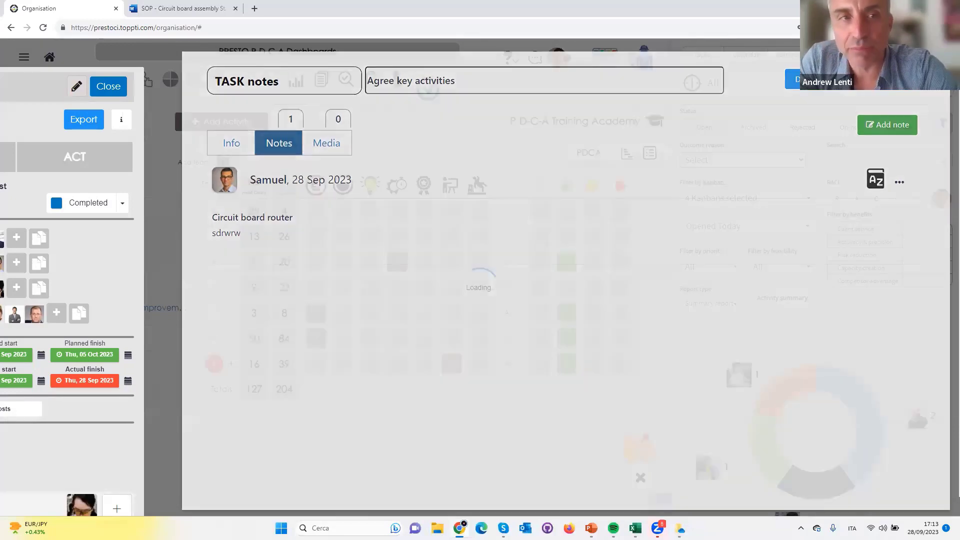
pyautogui.hotkey('alt', 'Tab')
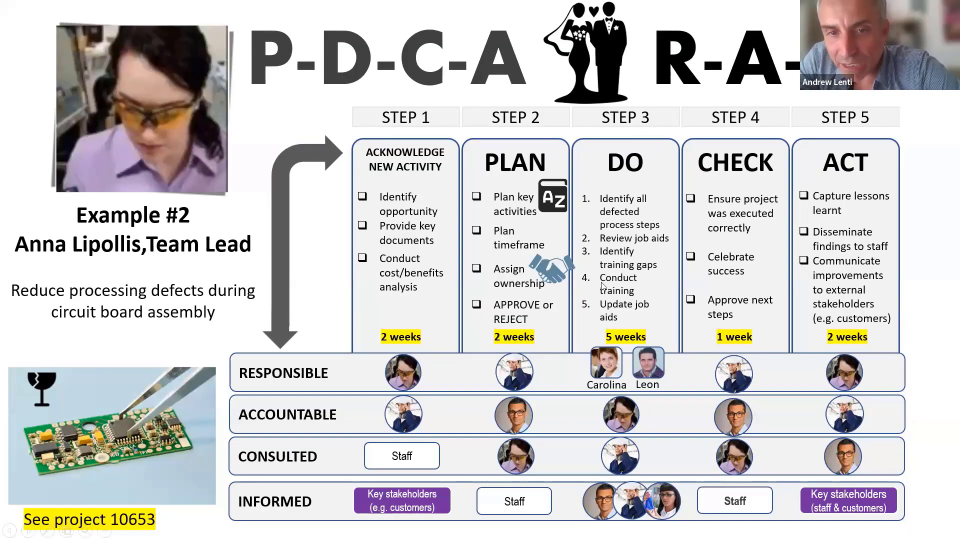
pyautogui.hotkey('alt', 'Tab')
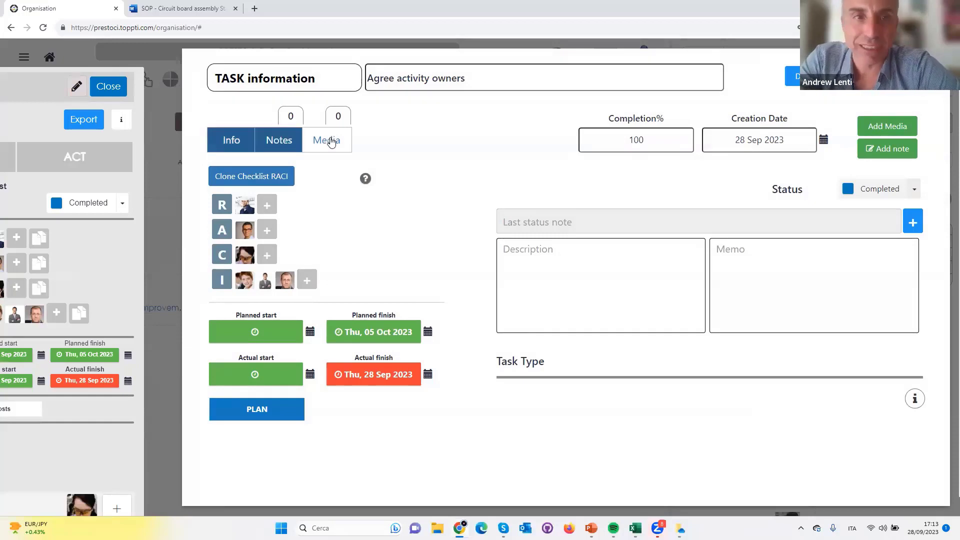
# Create a new note for the PLAN task "Agree activity owners" and tag it as Notes with the handshake subcategory
pyautogui.click(297, 142)
pyautogui.click(895, 125)
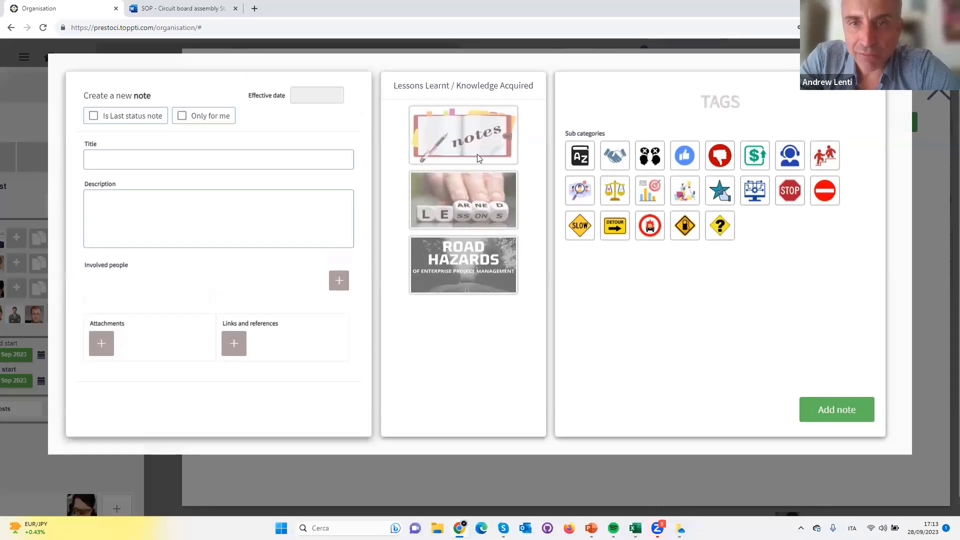
pyautogui.click(477, 158)
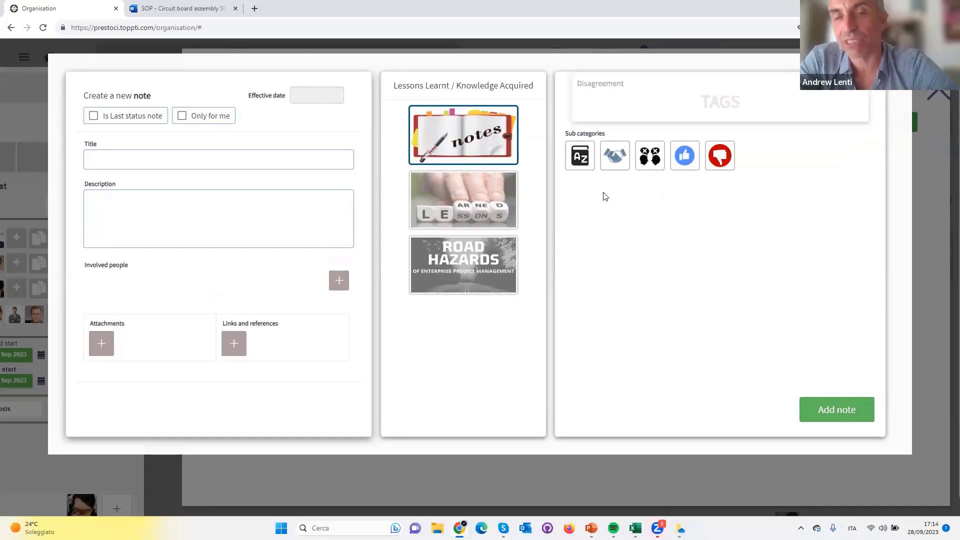
# Title the note as an agreement to work with two named colleagues and open the form for adding an involved person
pyautogui.click(158, 163)
pyautogui.write('A')
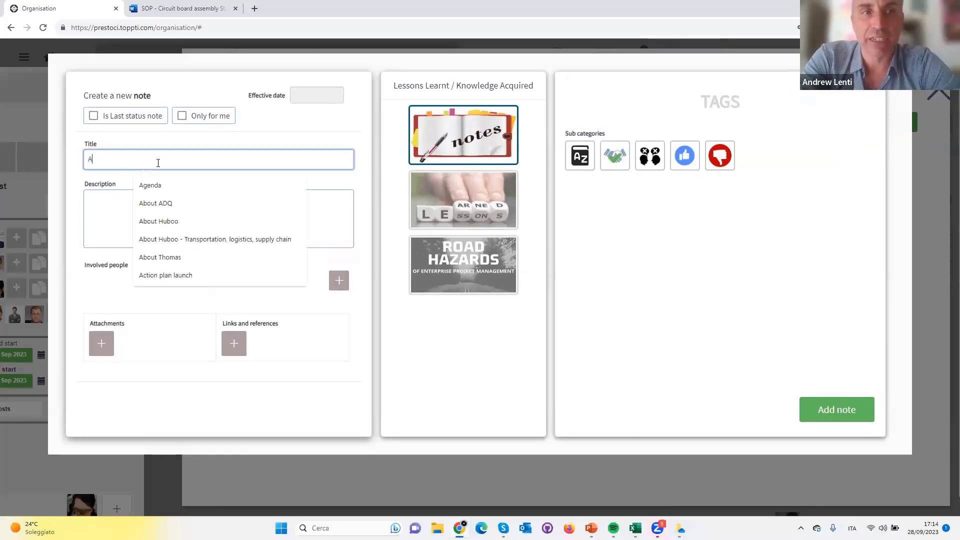
pyautogui.write('greement t')
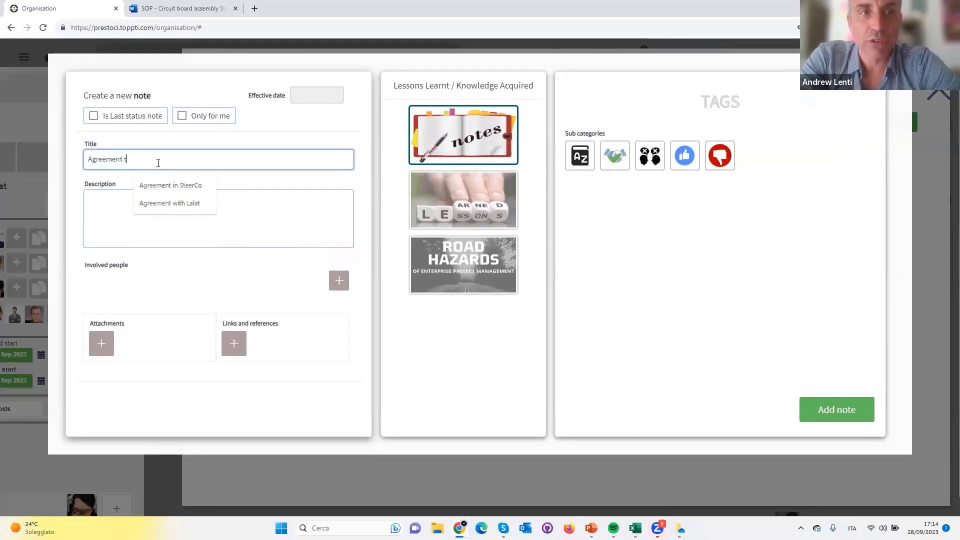
pyautogui.write('o work with E')
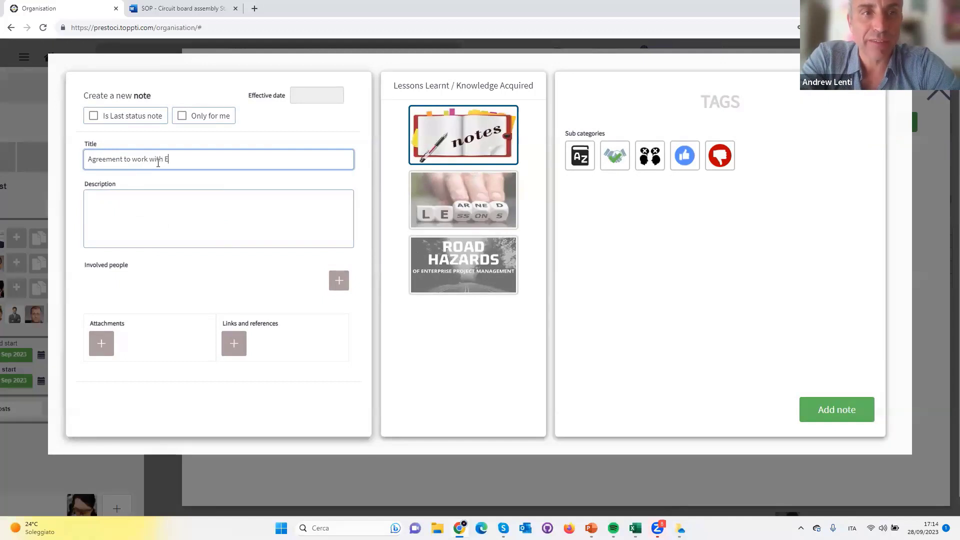
pyautogui.write('welina and M')
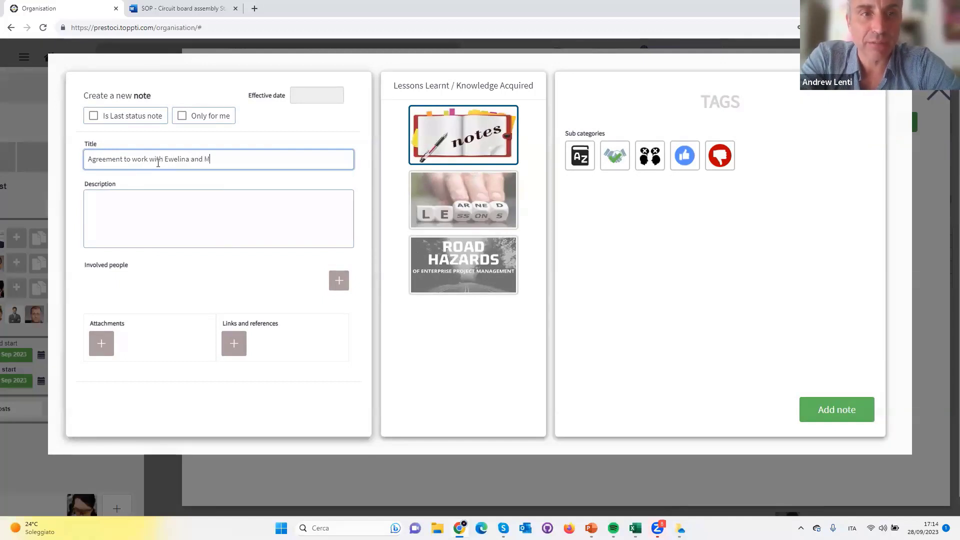
pyautogui.write('ark')
pyautogui.press('Tab')
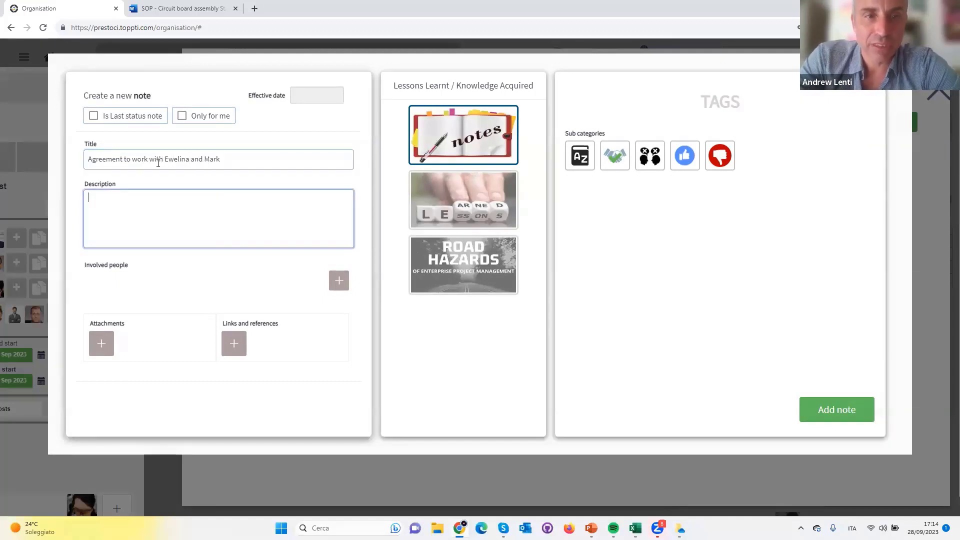
pyautogui.click(335, 285)
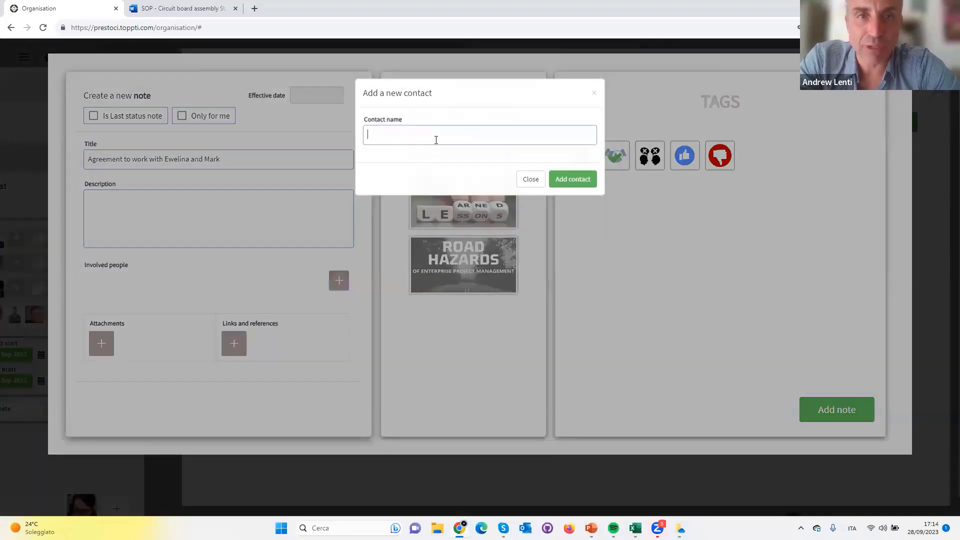
pyautogui.write('lew')
pyautogui.press('BackSpace')
pyautogui.press('BackSpace')
pyautogui.press('BackSpace')
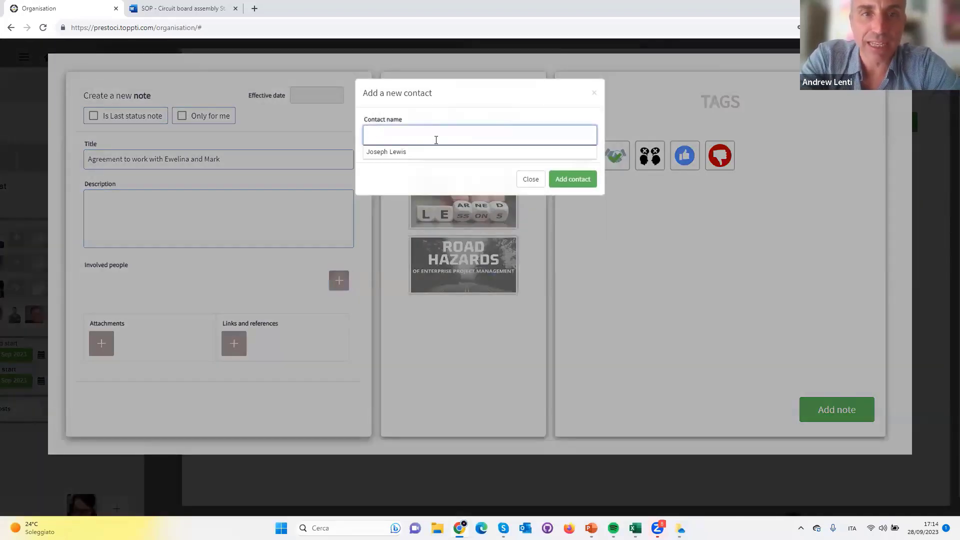
pyautogui.write('ew')
pyautogui.press('Down')
pyautogui.press('Down')
pyautogui.press('Down')
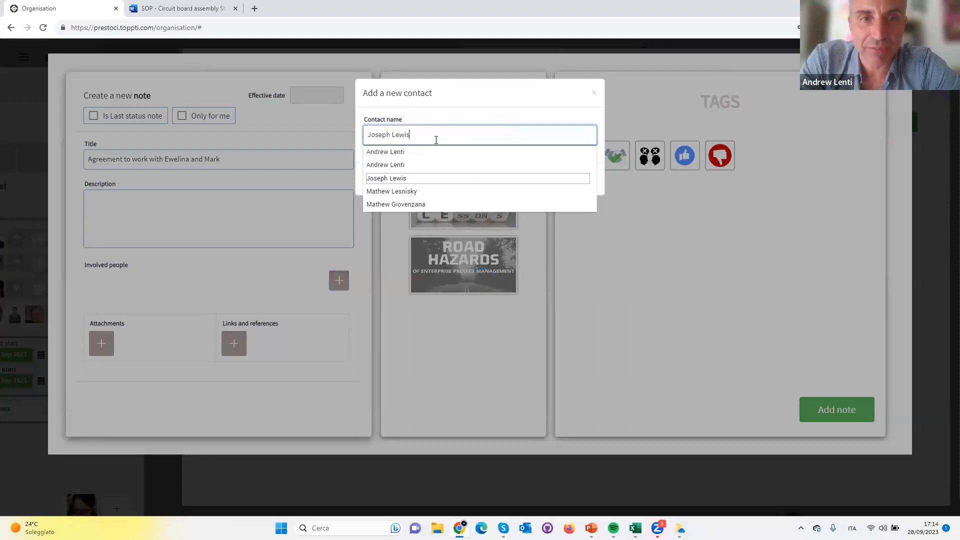
pyautogui.press('BackSpace')
pyautogui.press('BackSpace')
pyautogui.press('BackSpace')
pyautogui.press('BackSpace')
pyautogui.press('BackSpace')
pyautogui.press('BackSpace')
pyautogui.press('BackSpace')
pyautogui.press('BackSpace')
pyautogui.press('BackSpace')
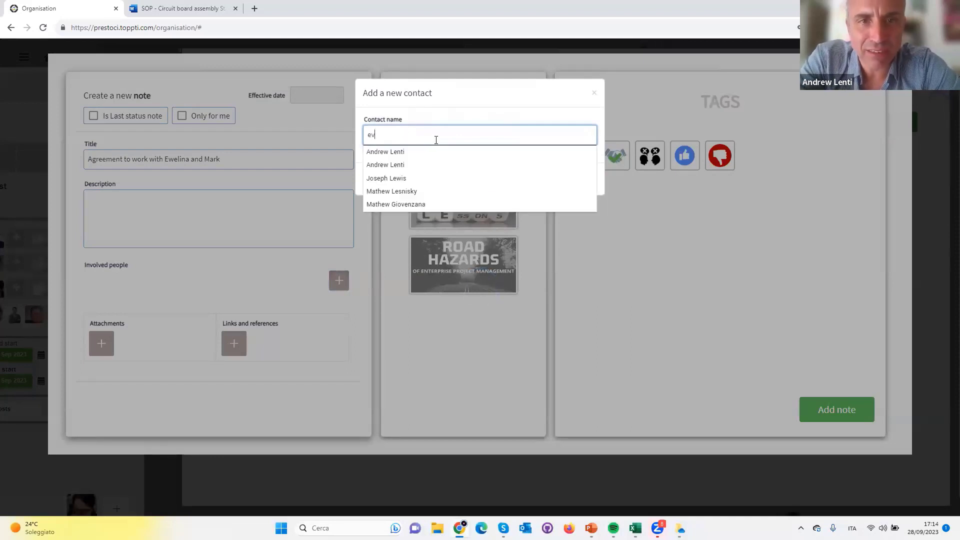
# Find the first colleague by searching contacts for "mar" and add him to the note's involved people
pyautogui.write('mar')
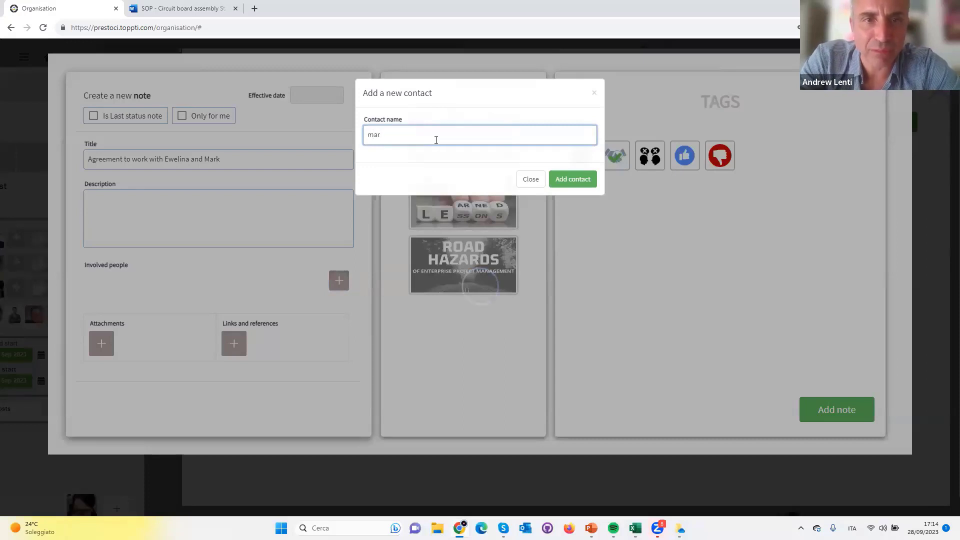
pyautogui.press('Down')
pyautogui.press('Down')
pyautogui.press('Down')
pyautogui.press('Down')
pyautogui.press('Down')
pyautogui.press('Down')
pyautogui.press('Down')
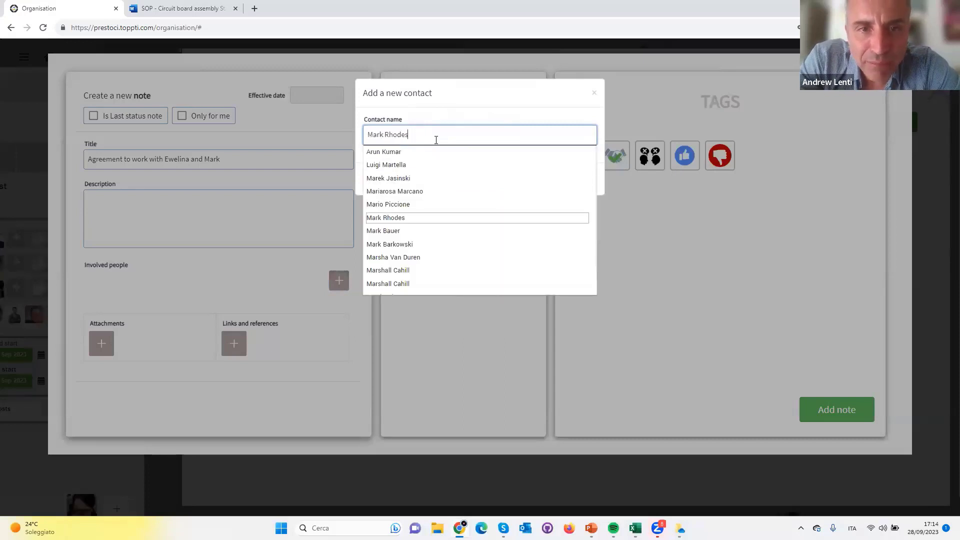
pyautogui.press('Return')
pyautogui.click(588, 180)
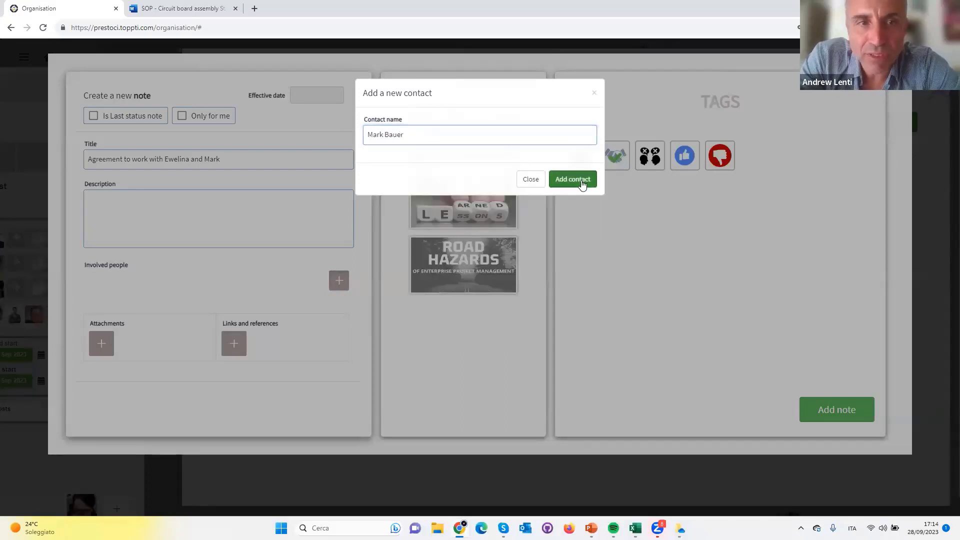
# Add a second colleague to the note's involved people by contact name and close the contact form
pyautogui.click(470, 142)
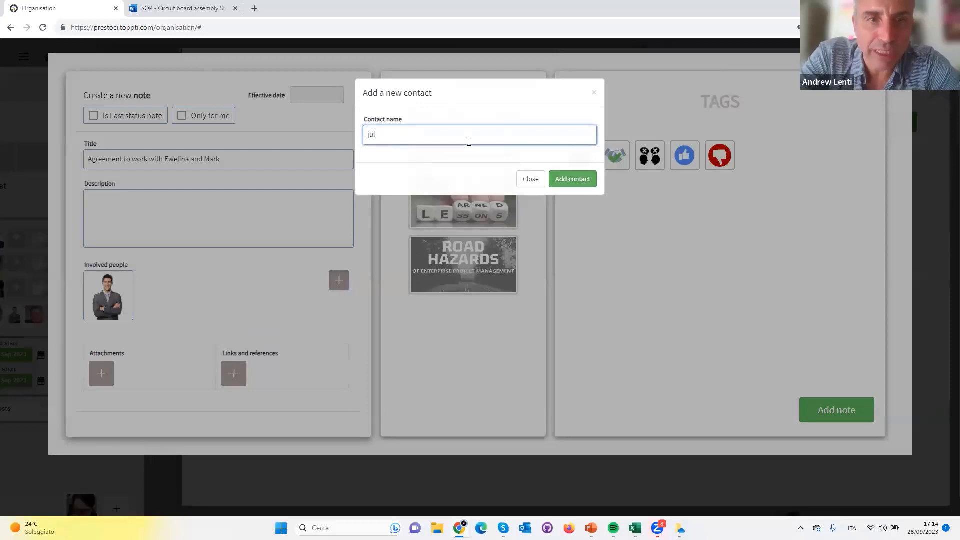
pyautogui.write('julie')
pyautogui.press('Down')
pyautogui.press('Return')
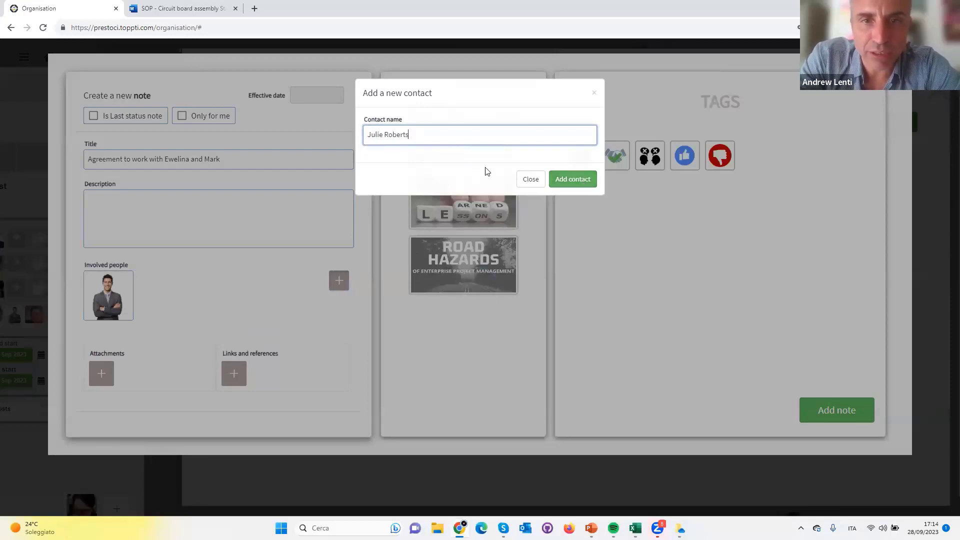
pyautogui.click(573, 179)
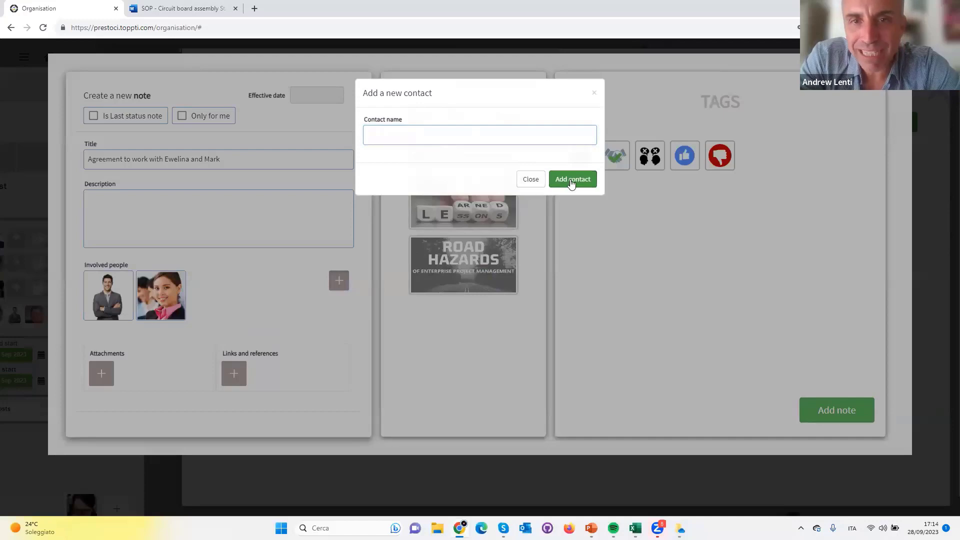
pyautogui.click(531, 179)
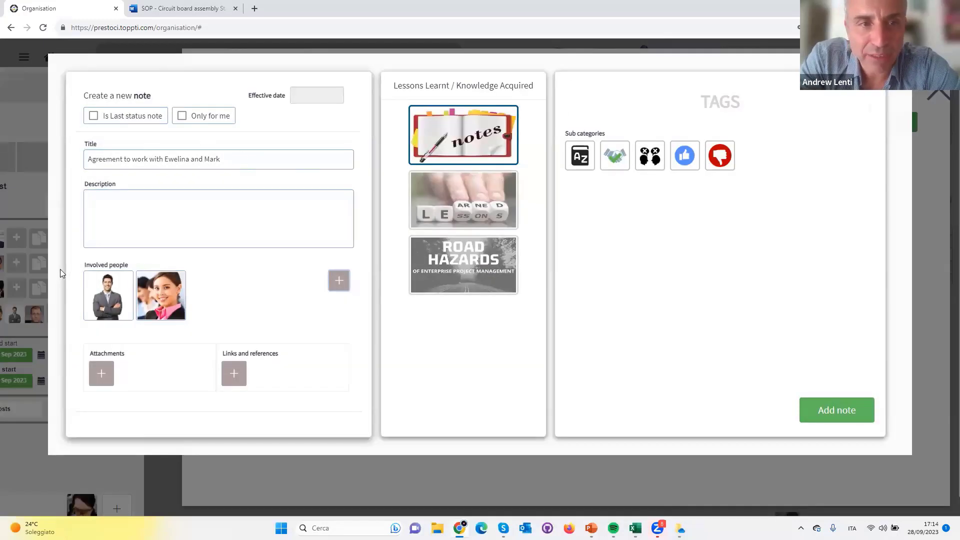
# Add the agreement note to the "Agree activity owners" task and close the task's details
pyautogui.click(834, 412)
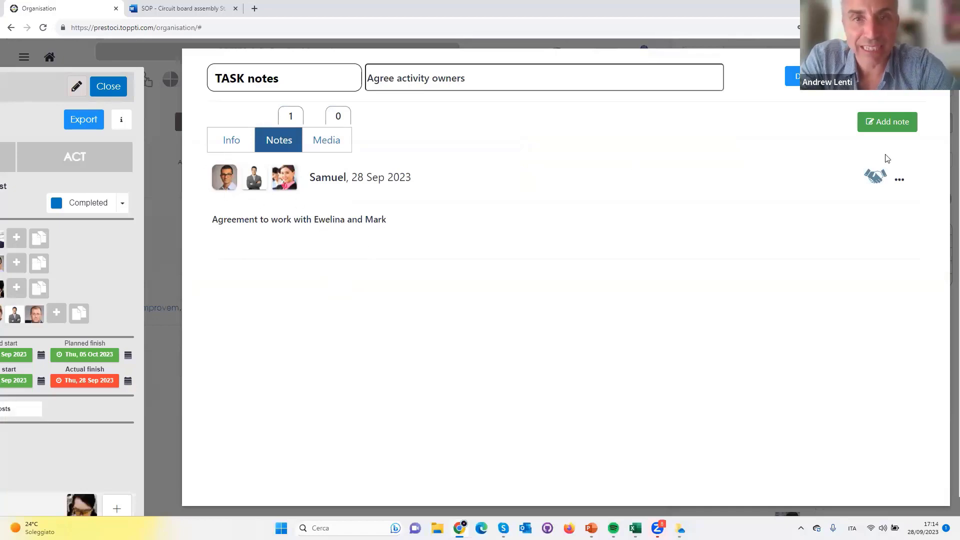
pyautogui.click(800, 77)
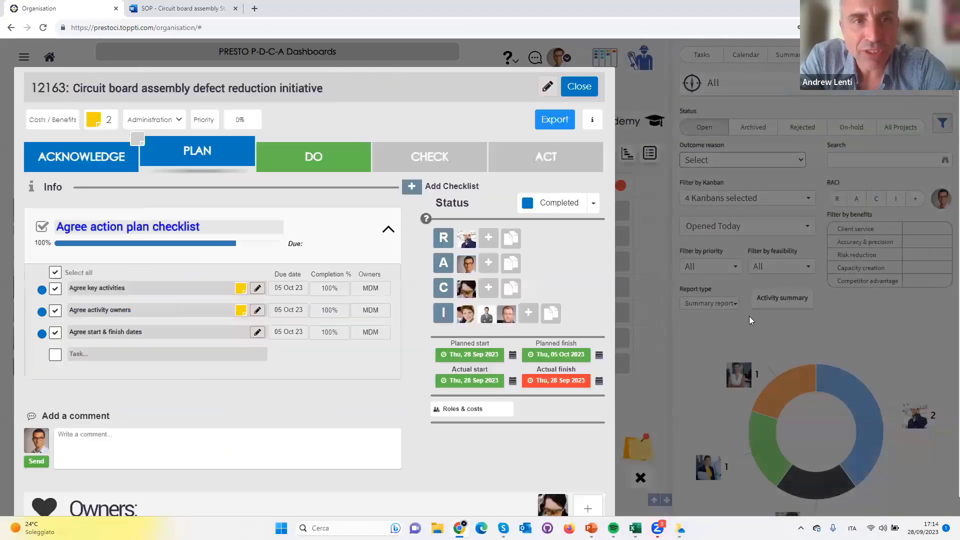
# Check the PLAN column on the PowerPoint slide, return to Chrome and open the PLAN task "Agree start & finish dates" for editing
pyautogui.hotkey('alt', 'Tab')
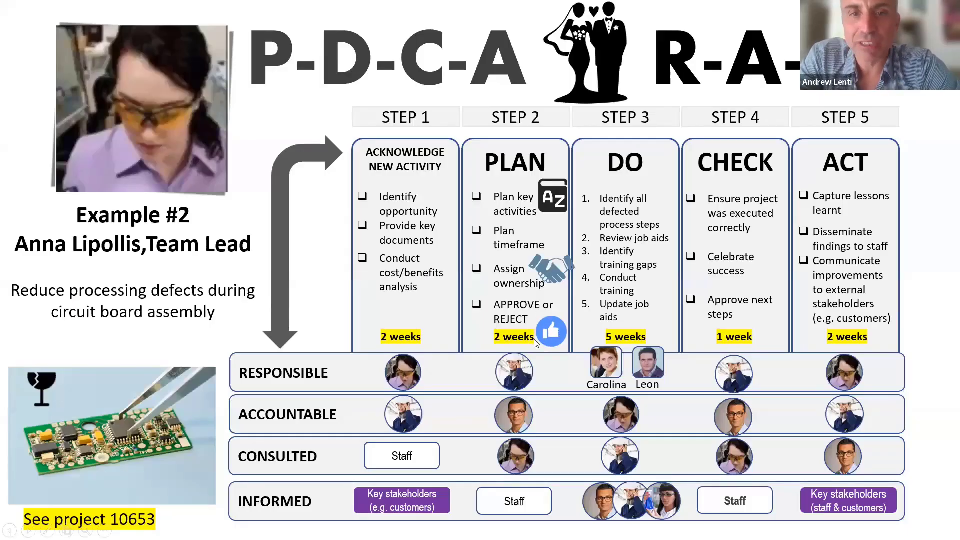
pyautogui.hotkey('alt', 'Tab')
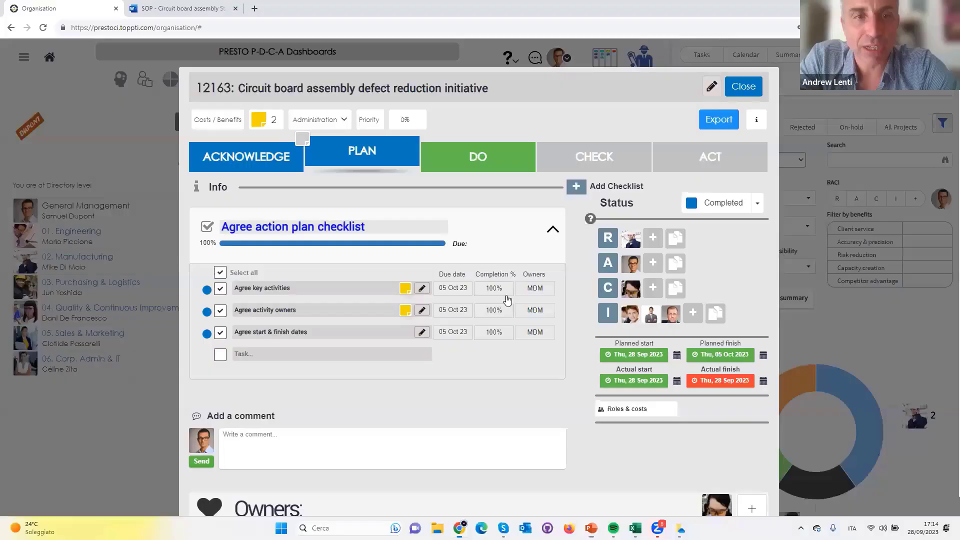
pyautogui.click(422, 332)
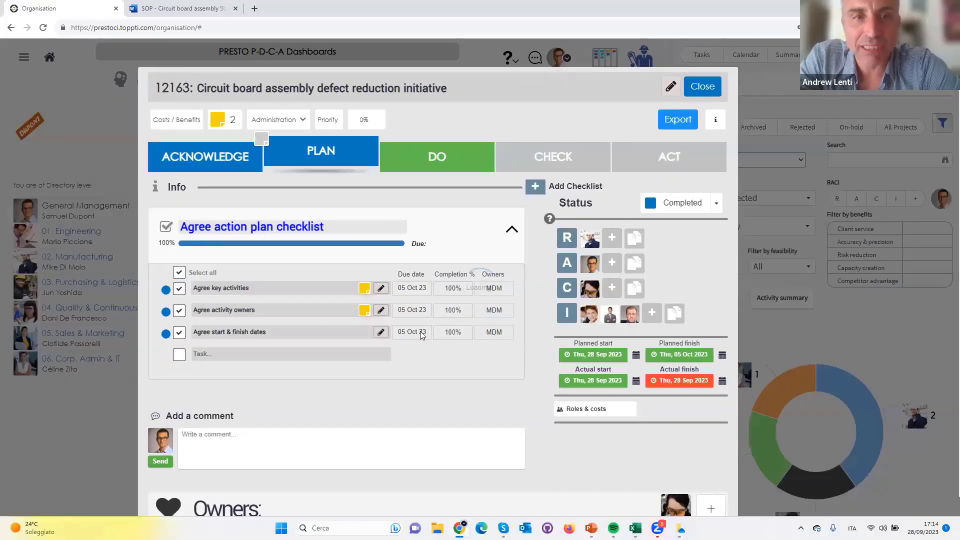